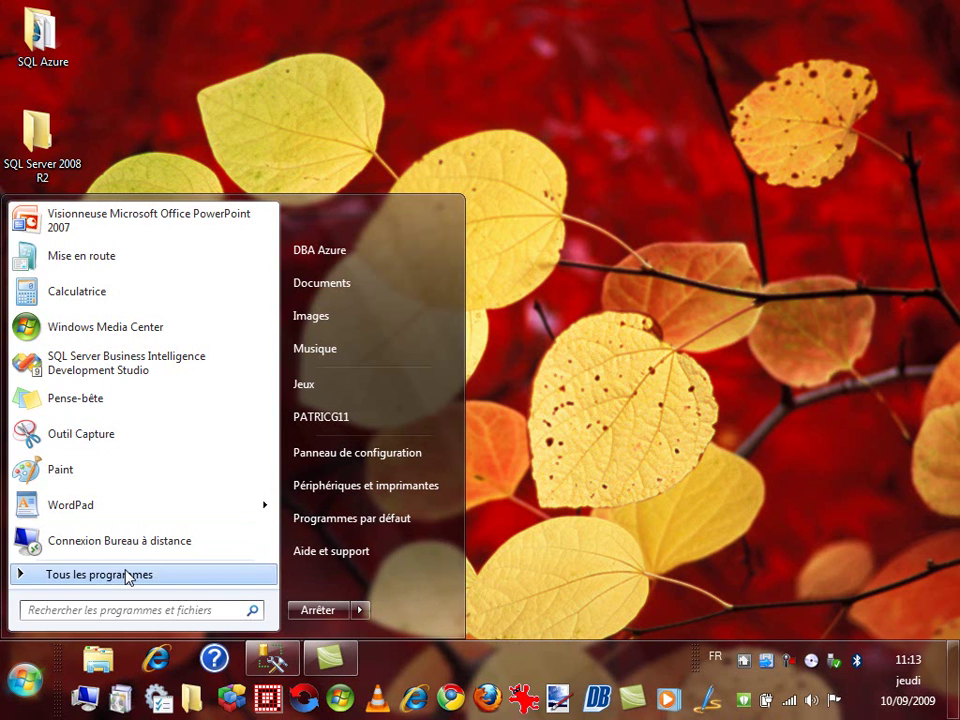
- Launch SQL Server Business Intelligence Development Studio from the Microsoft SQL Server 2008 program group
left_click(128, 575)
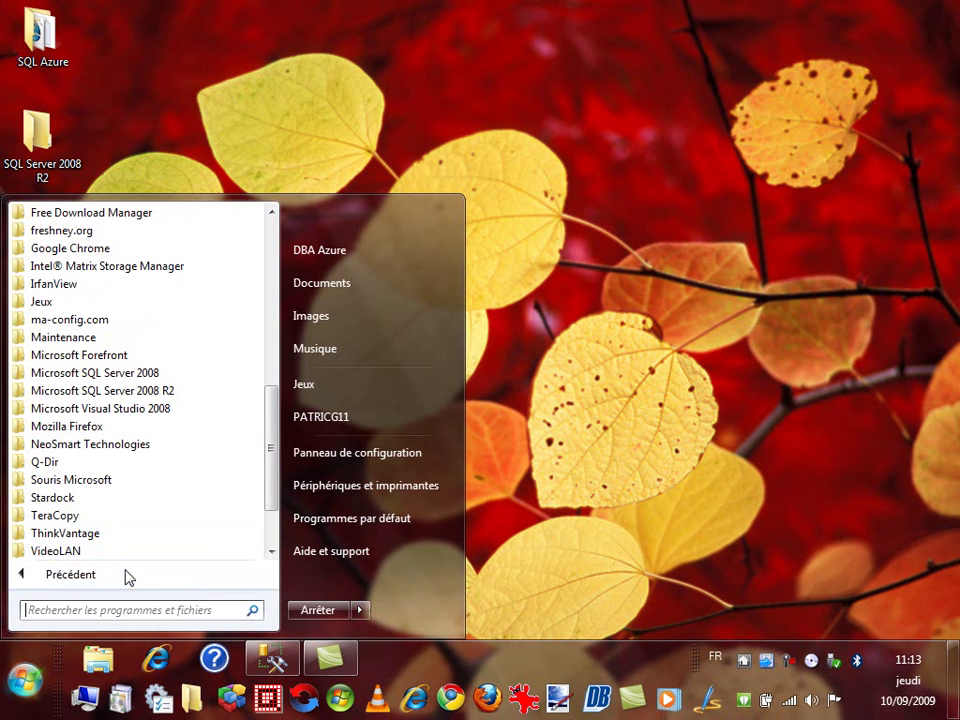
left_click(160, 374)
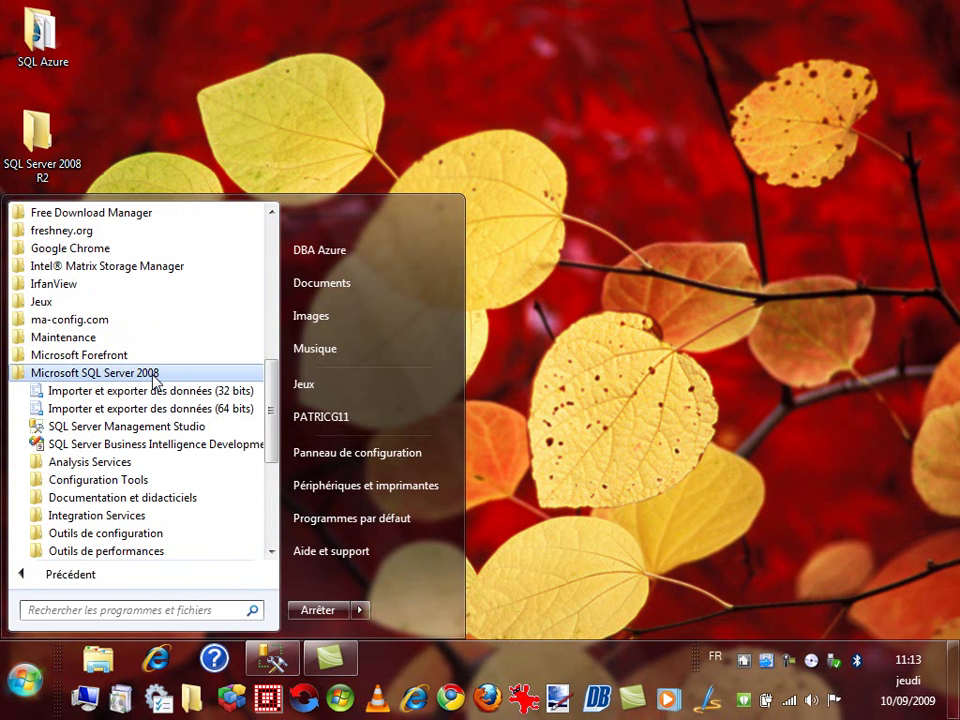
left_click(164, 452)
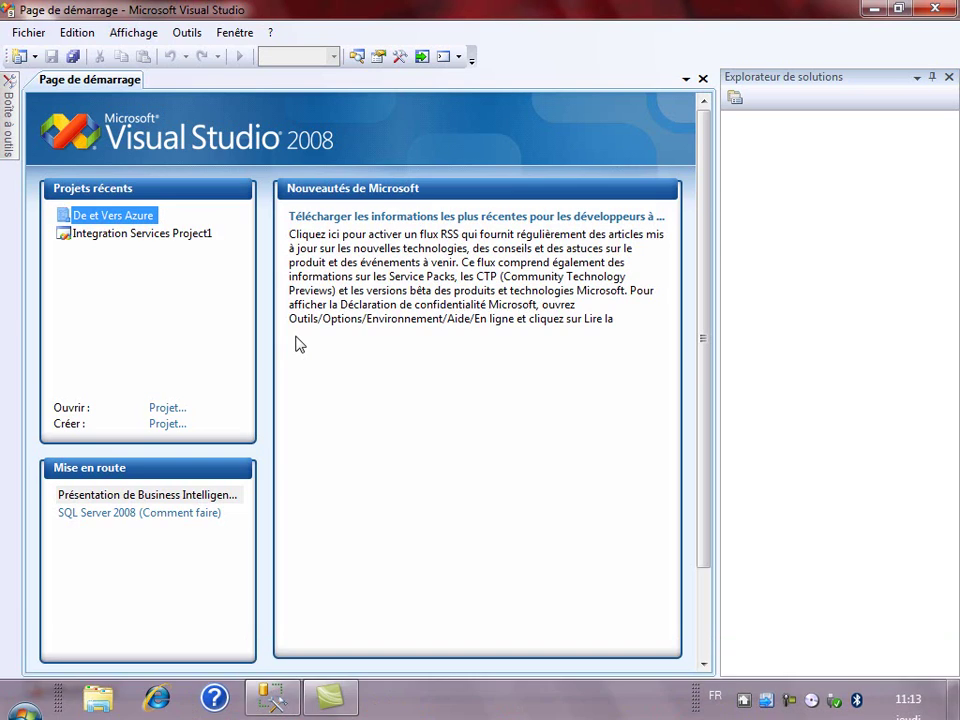
- Create a new Integration Services Project named "De et vers SQL Azure" in the default location
left_click(22, 57)
left_click(52, 79)
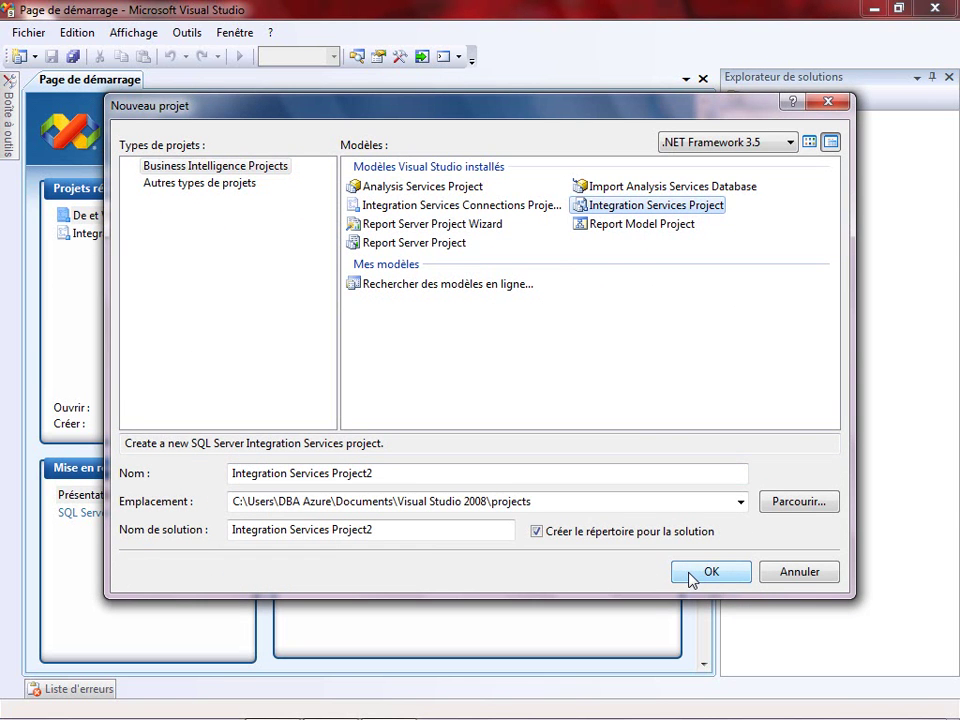
left_click_drag(386, 471, 175, 478)
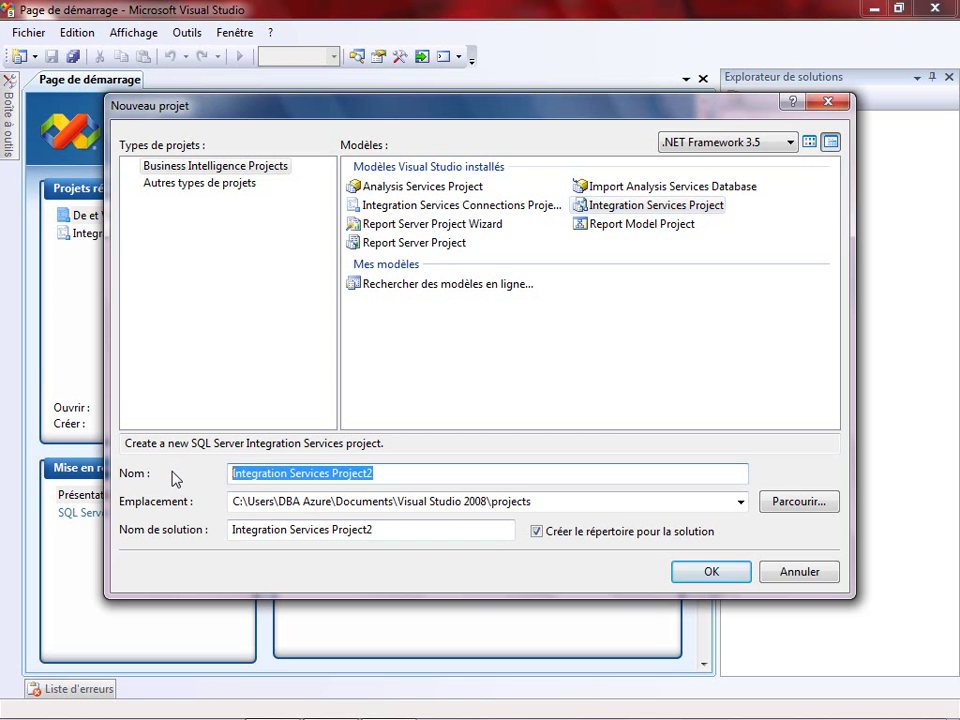
type("De et")
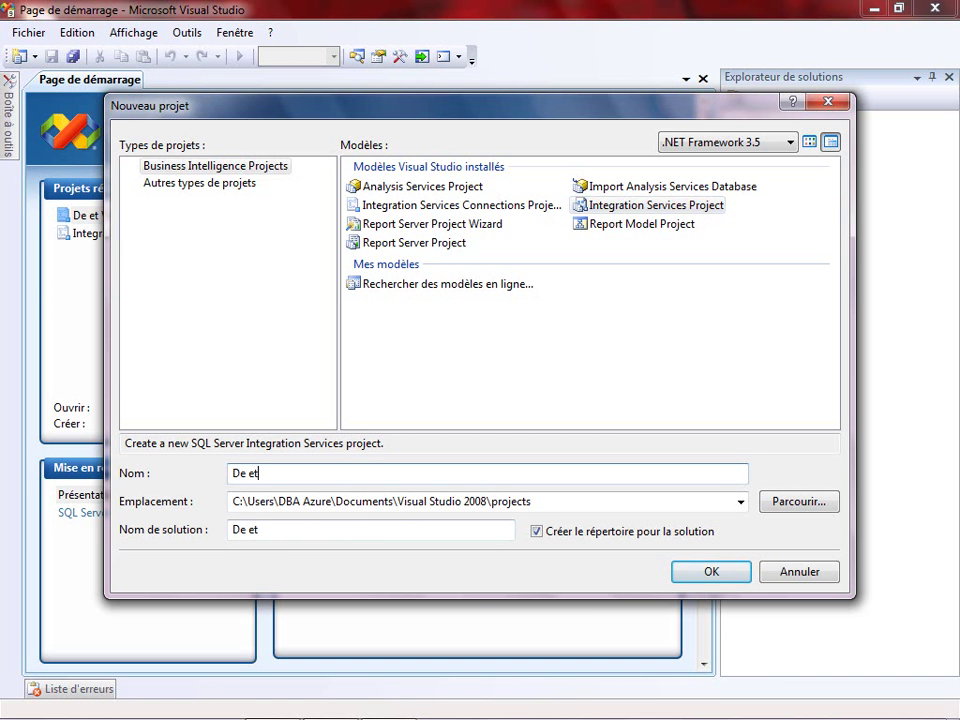
type(" vers SQL Azure")
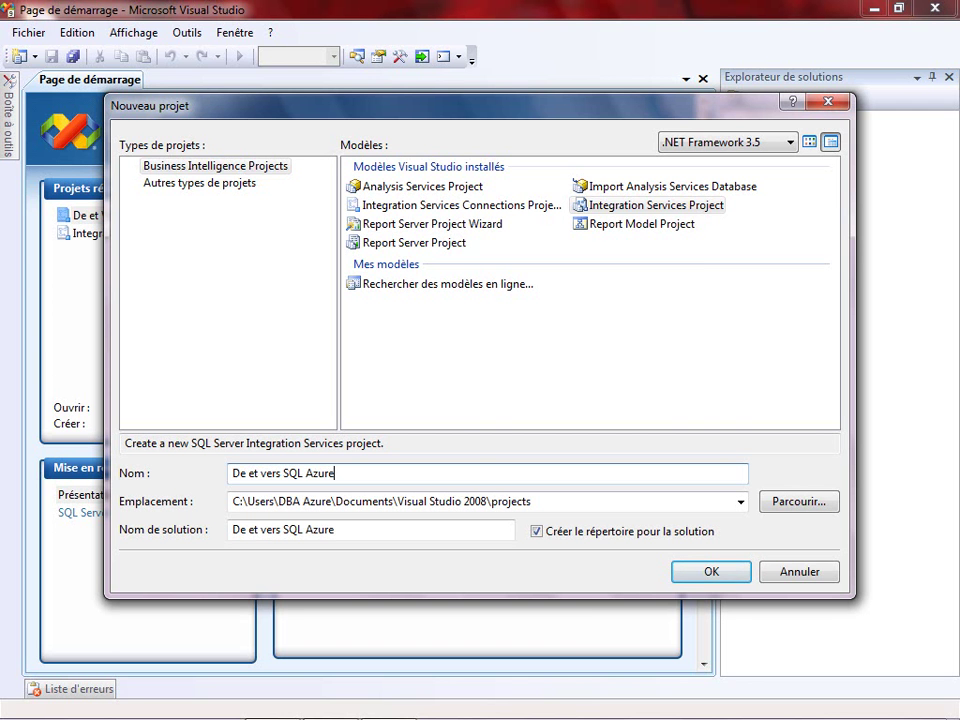
left_click(711, 572)
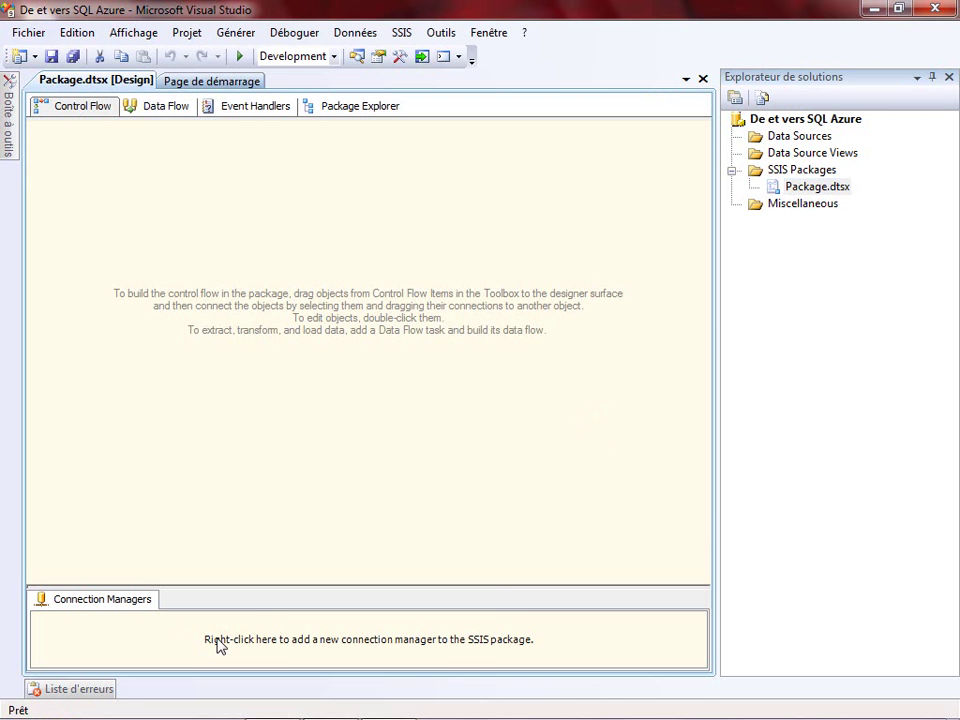
- Add an ADO.NET connection manager to the package using the existing connection to the local SQL2008R2 Test database
right_click(216, 642)
left_click(409, 408)
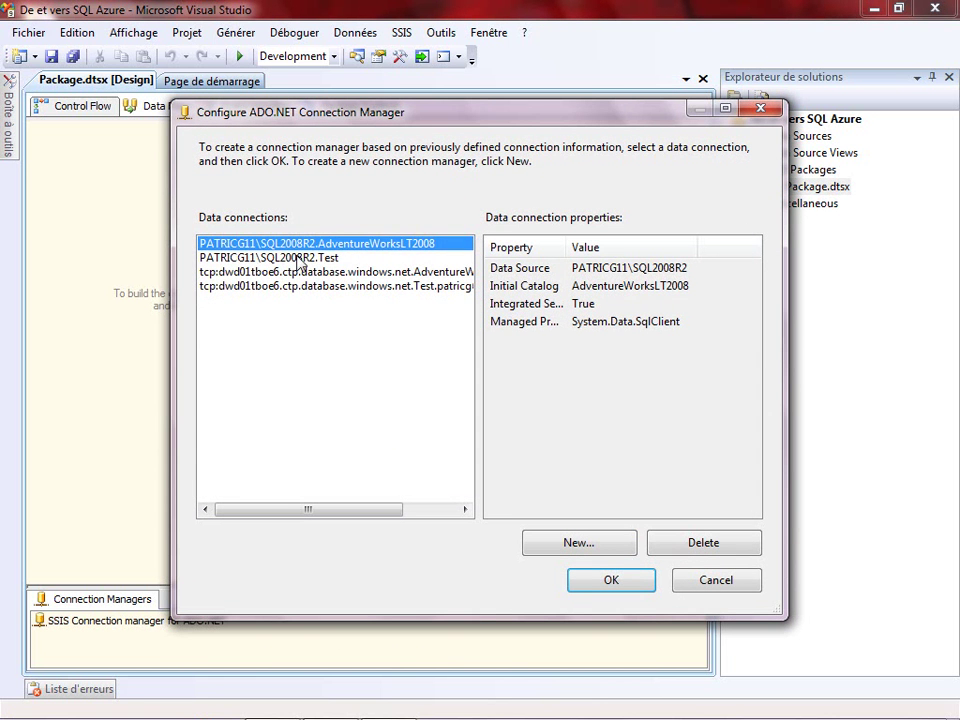
left_click(293, 259)
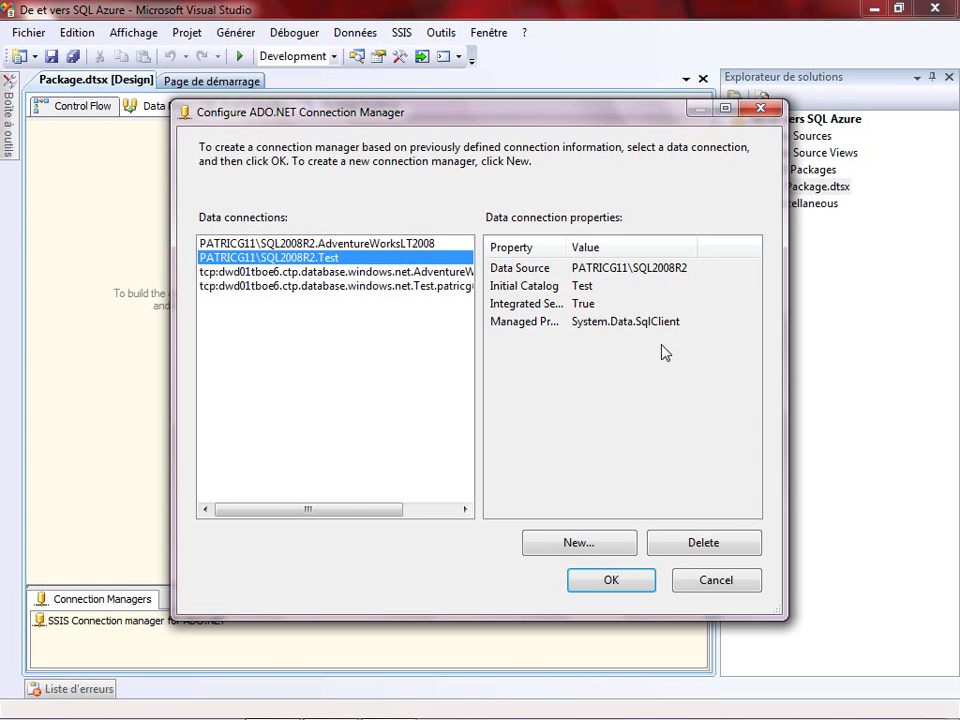
left_click(628, 584)
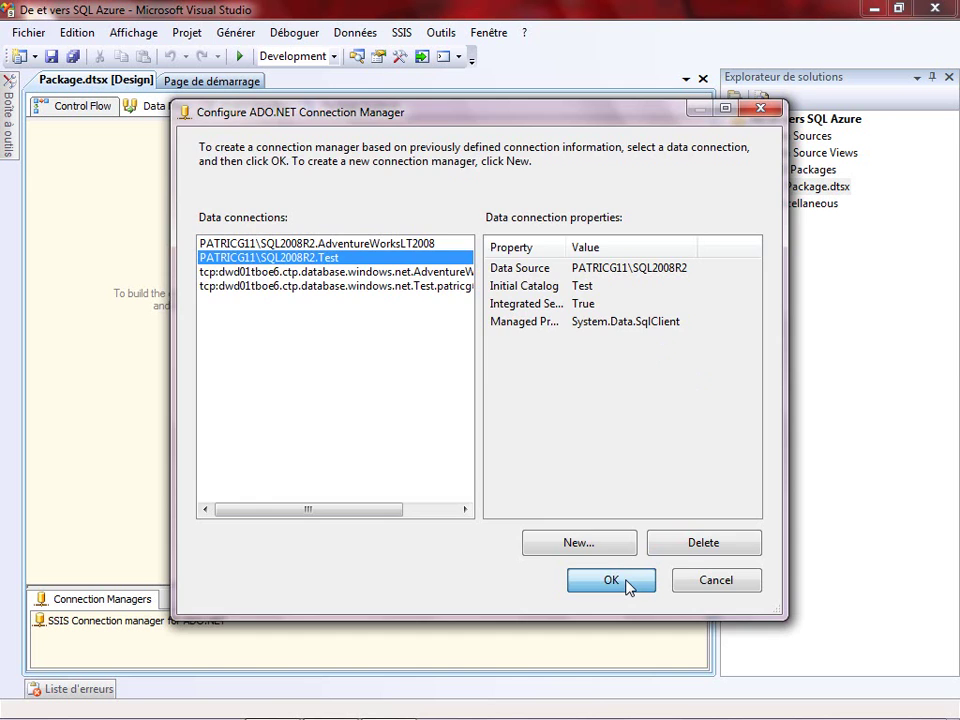
- Add a second ADO.NET connection manager using the existing connection to the Test database on the database.windows.net server
right_click(270, 638)
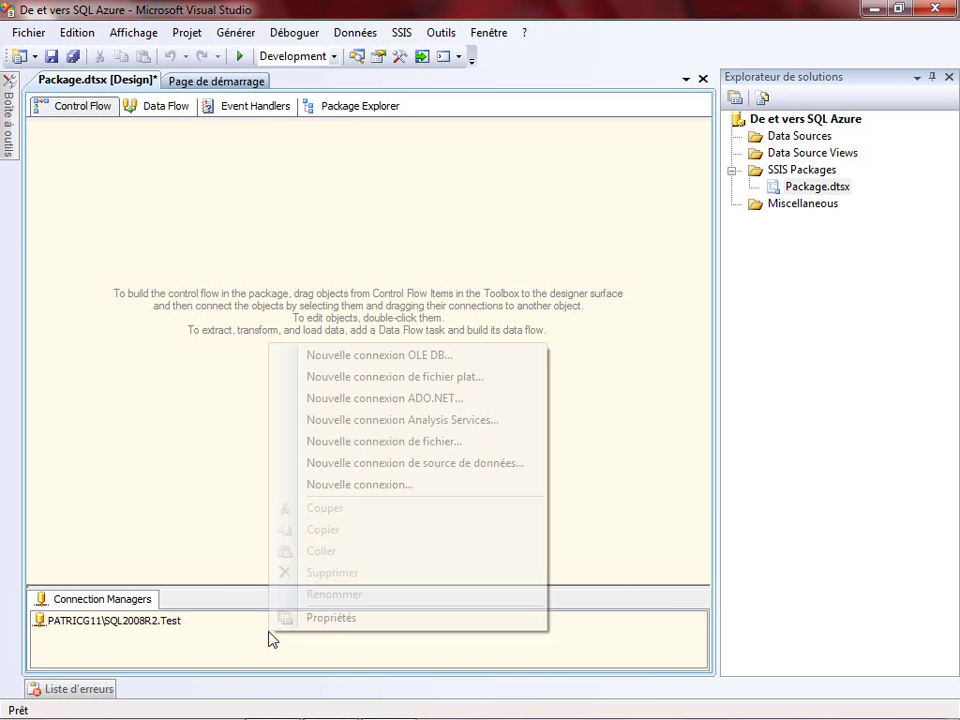
left_click(470, 402)
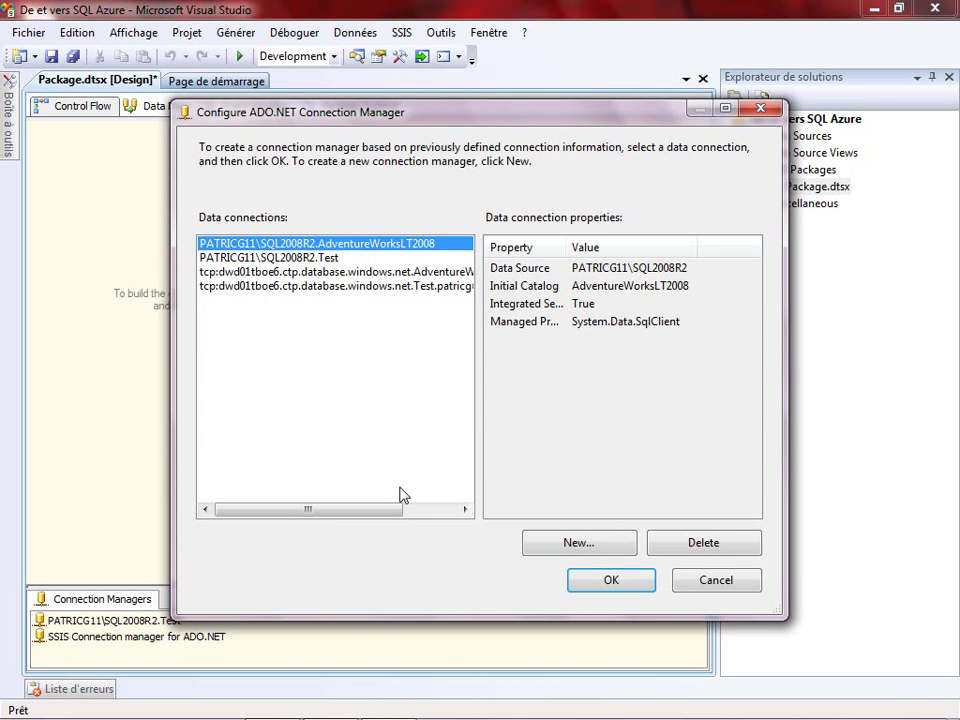
left_click(358, 289)
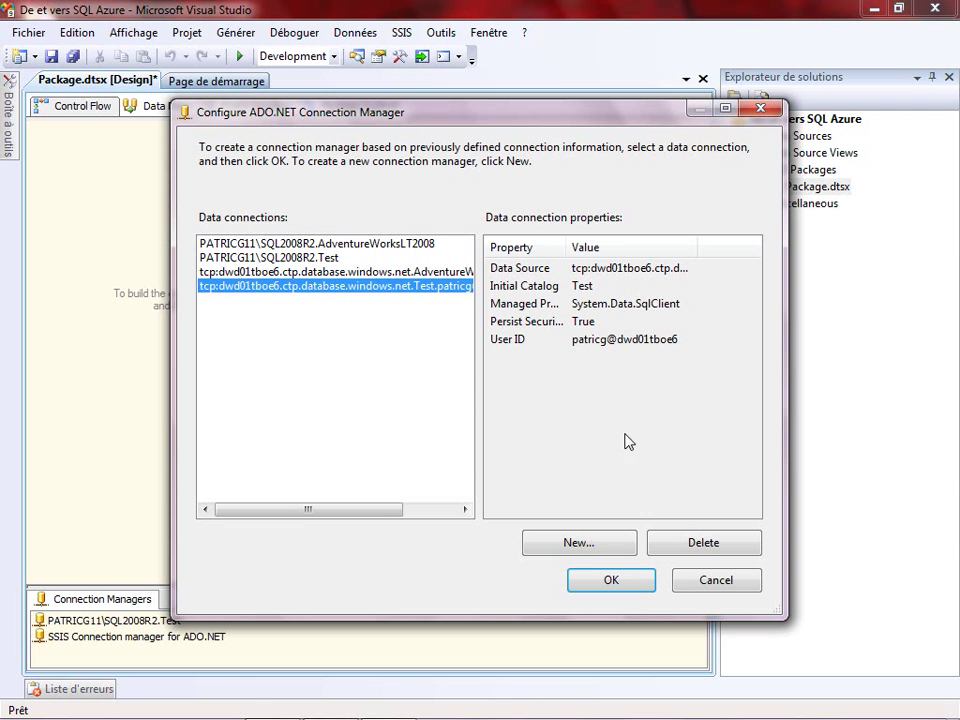
left_click(627, 586)
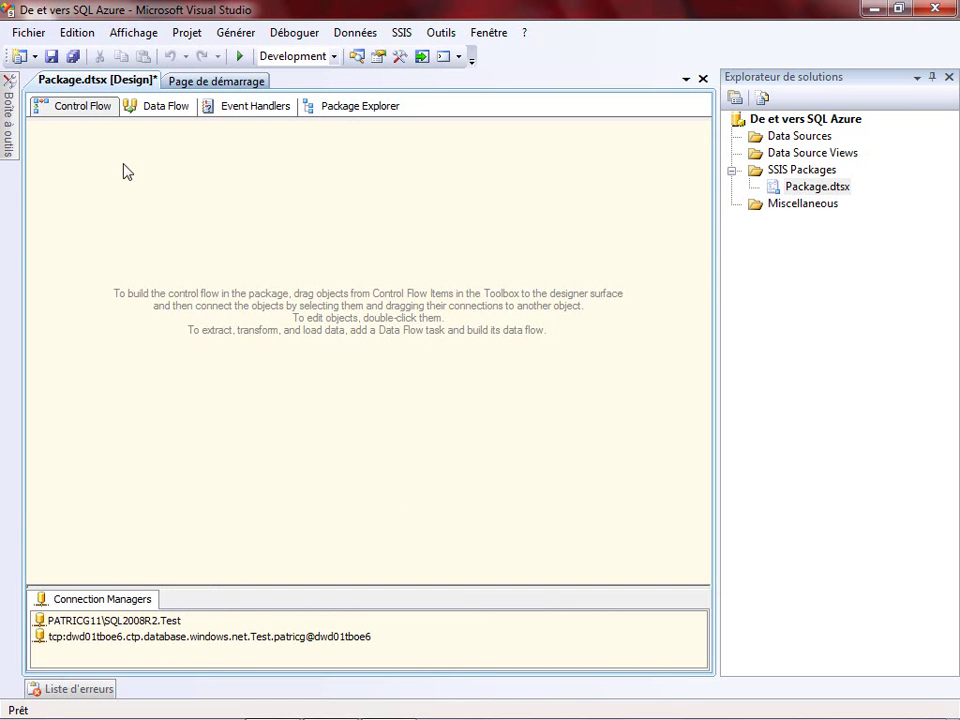
- Keep the toolbox permanently displayed and add an Execute SQL task with a Data Flow task below it to the control flow
left_click(8, 100)
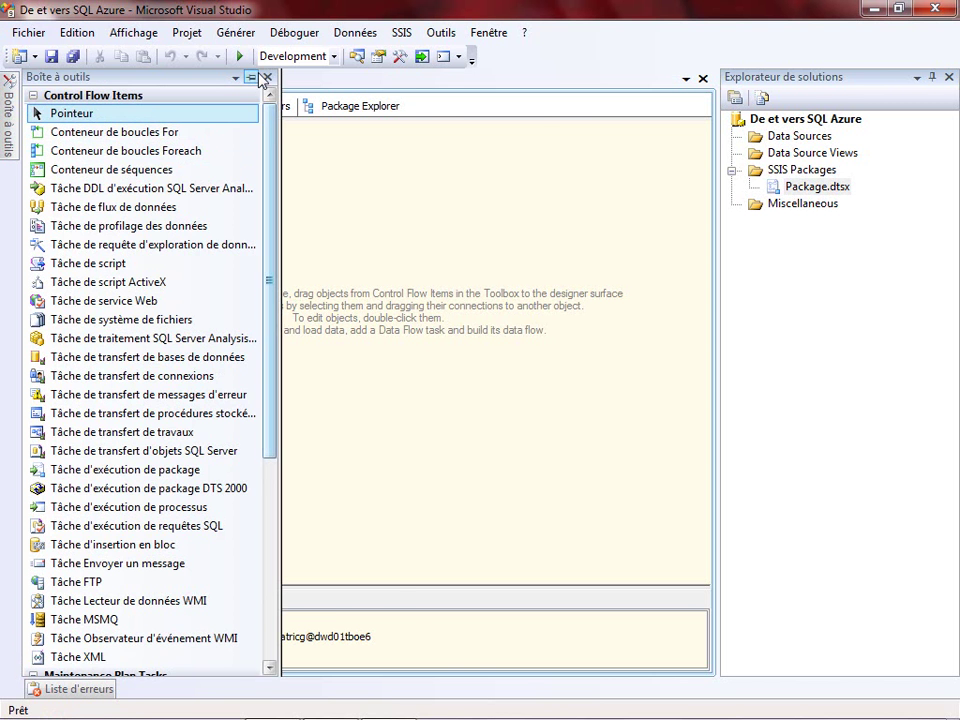
left_click(252, 78)
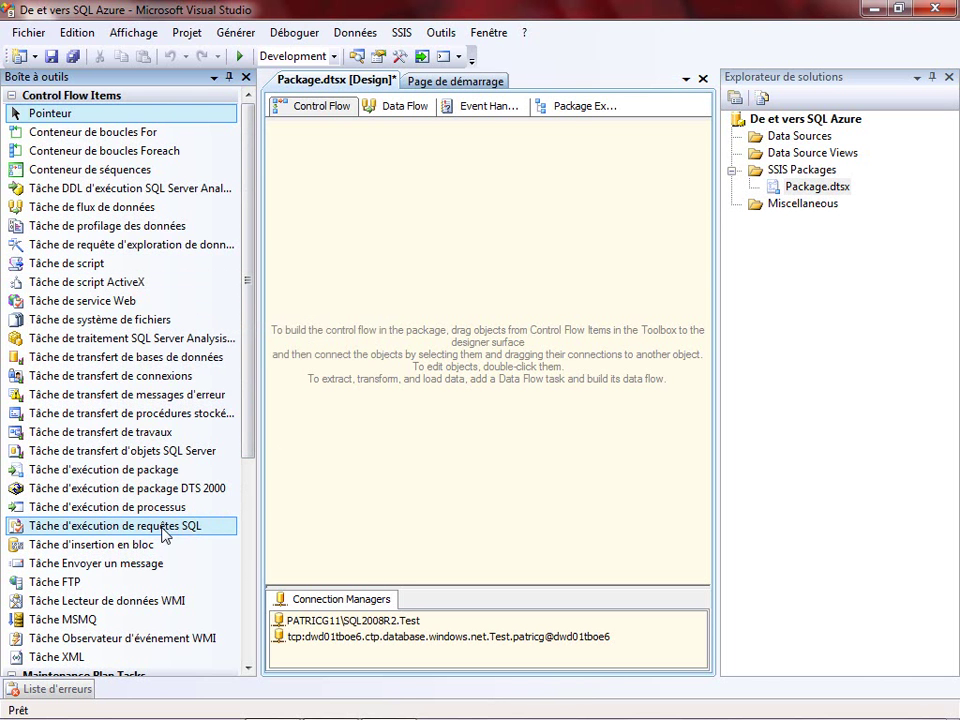
left_click_drag(161, 529, 456, 253)
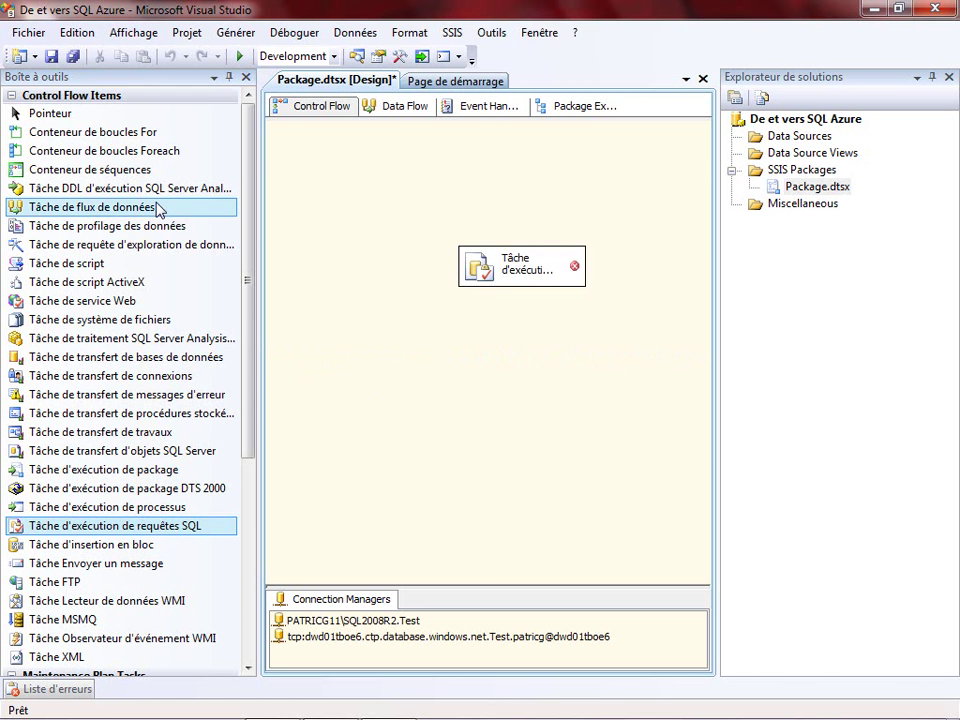
left_click_drag(90, 213, 505, 380)
- Rename the Execute SQL task "Vidage de la table de destination" and enlarge its box to fit the full name
left_click(517, 265)
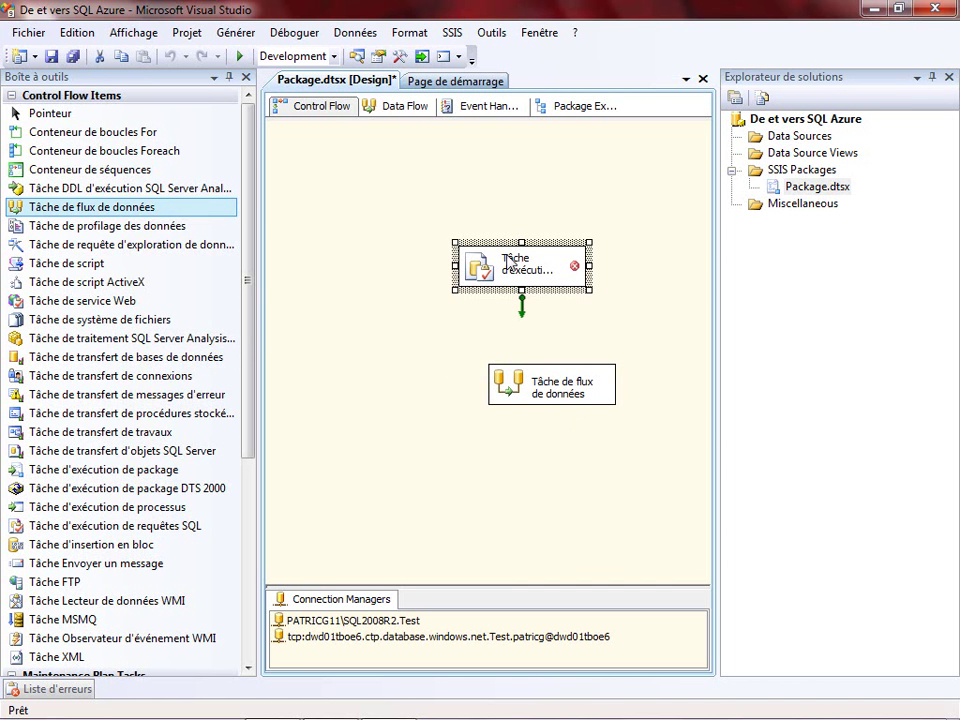
left_click(517, 265)
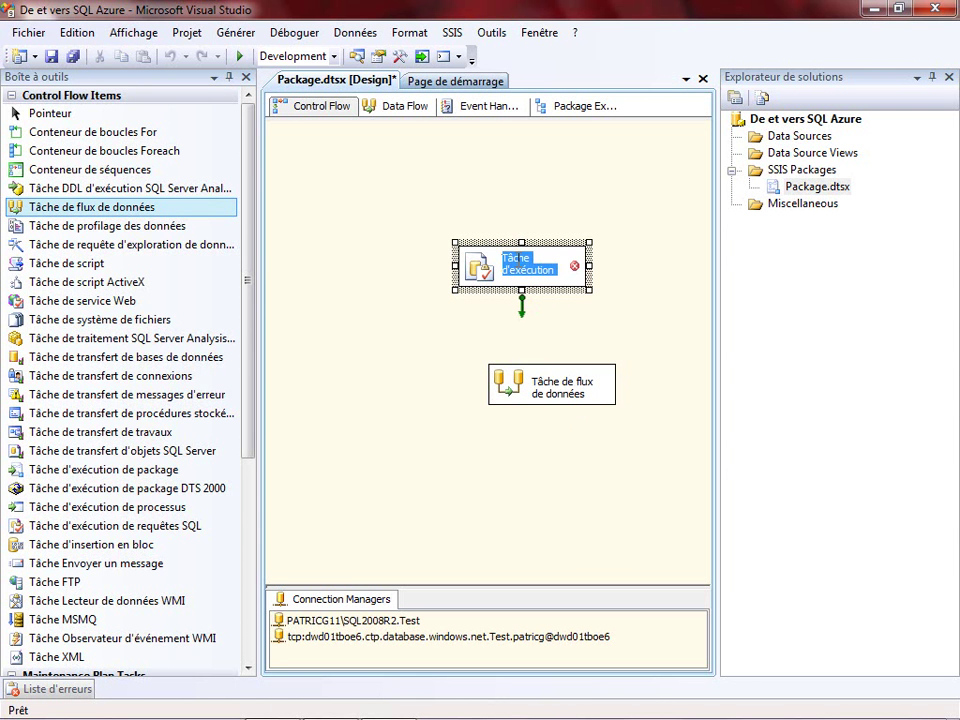
type("Vidage de la table de ds")
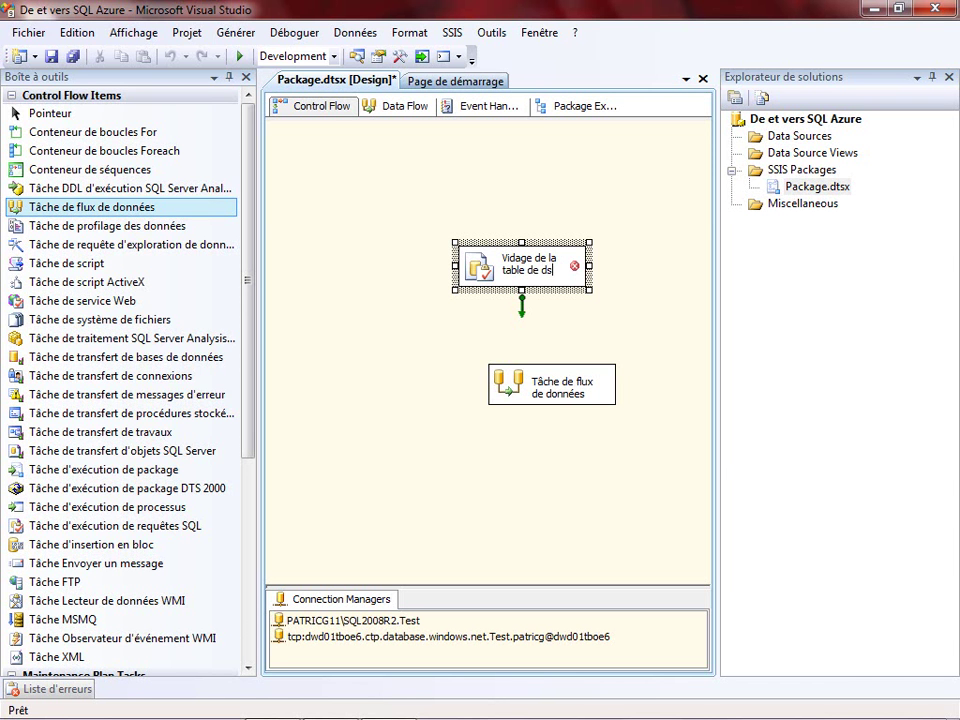
type("ti")
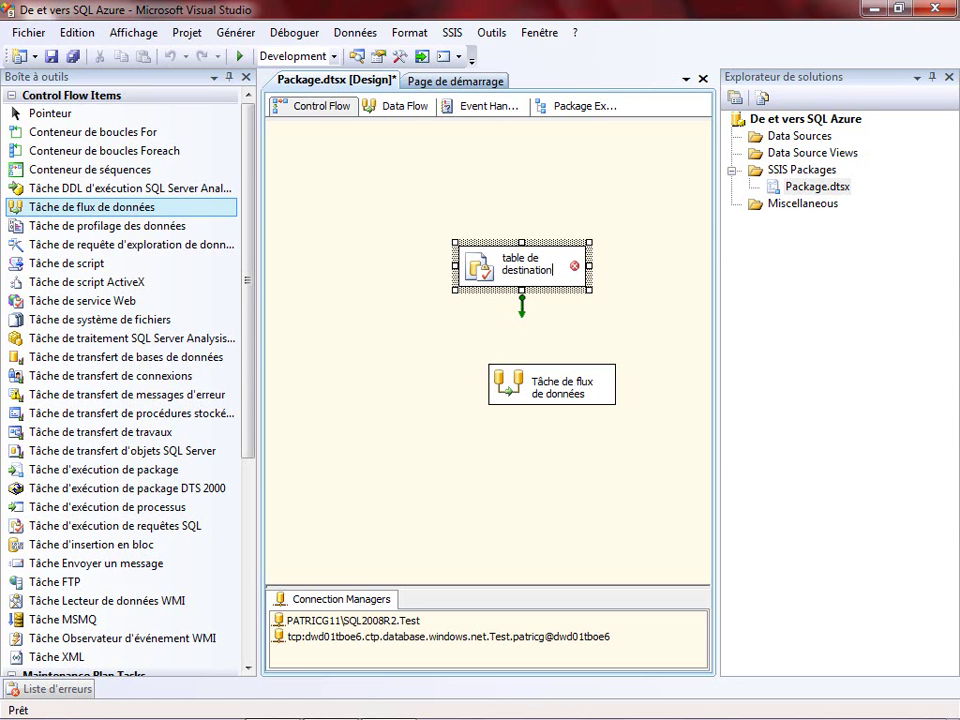
type("nation")
left_click(474, 178)
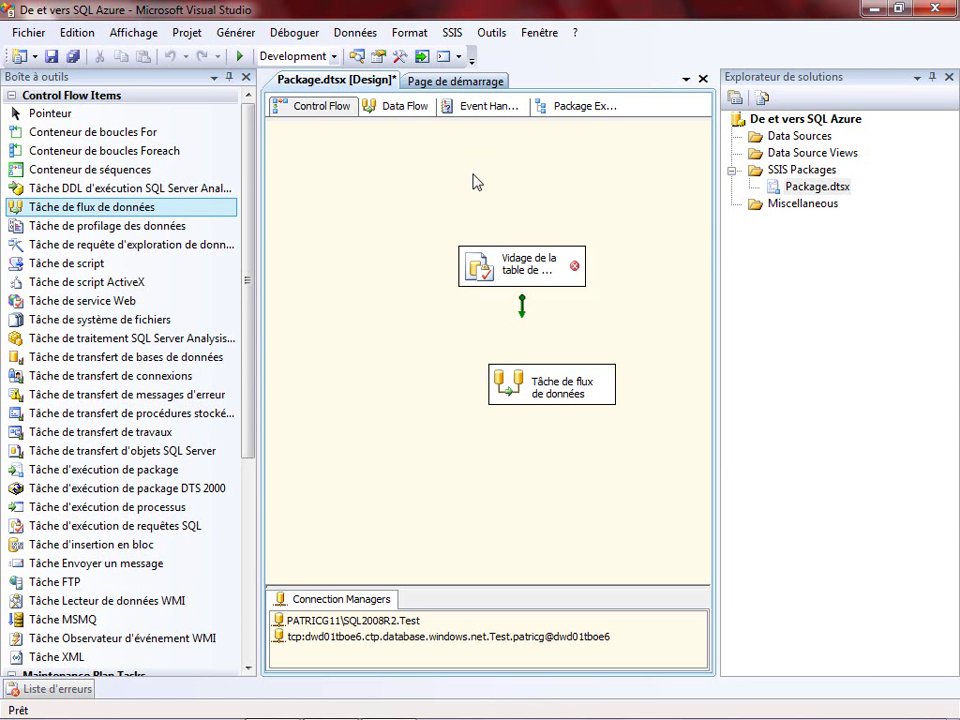
left_click_drag(586, 287, 403, 208)
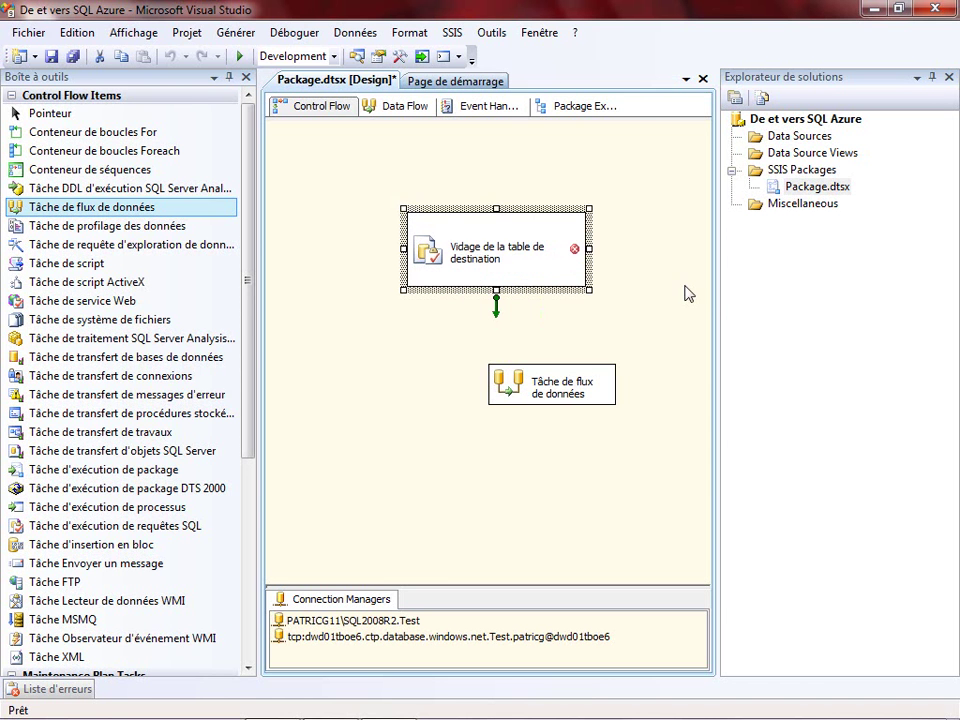
- Edit the Execute SQL task to use connection type ADO.NET and the database.windows.net Test connection
right_click(540, 268)
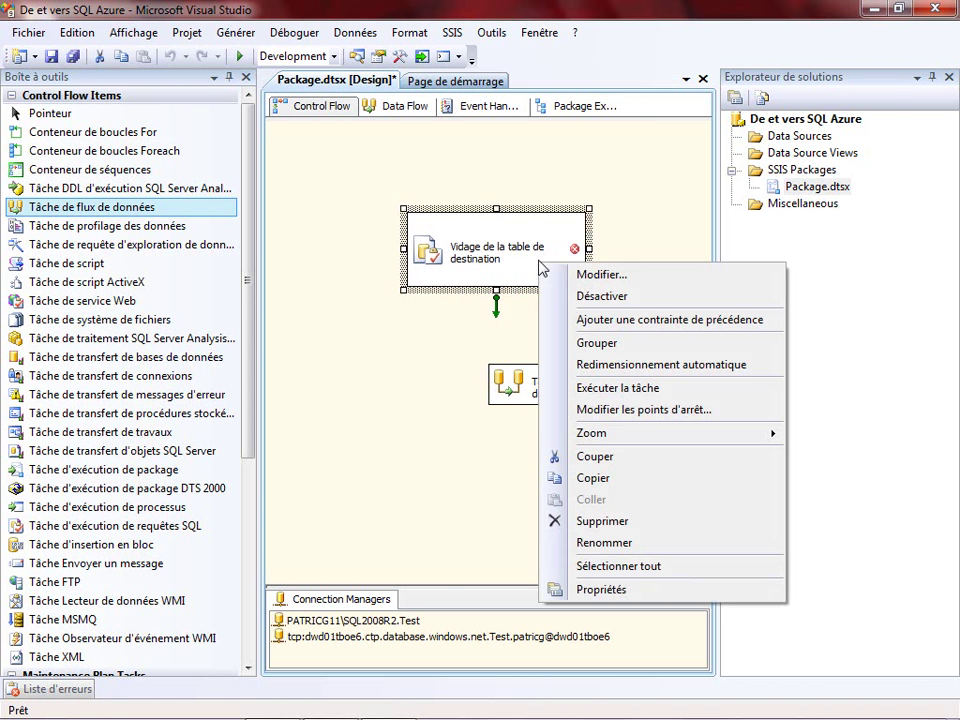
left_click(598, 278)
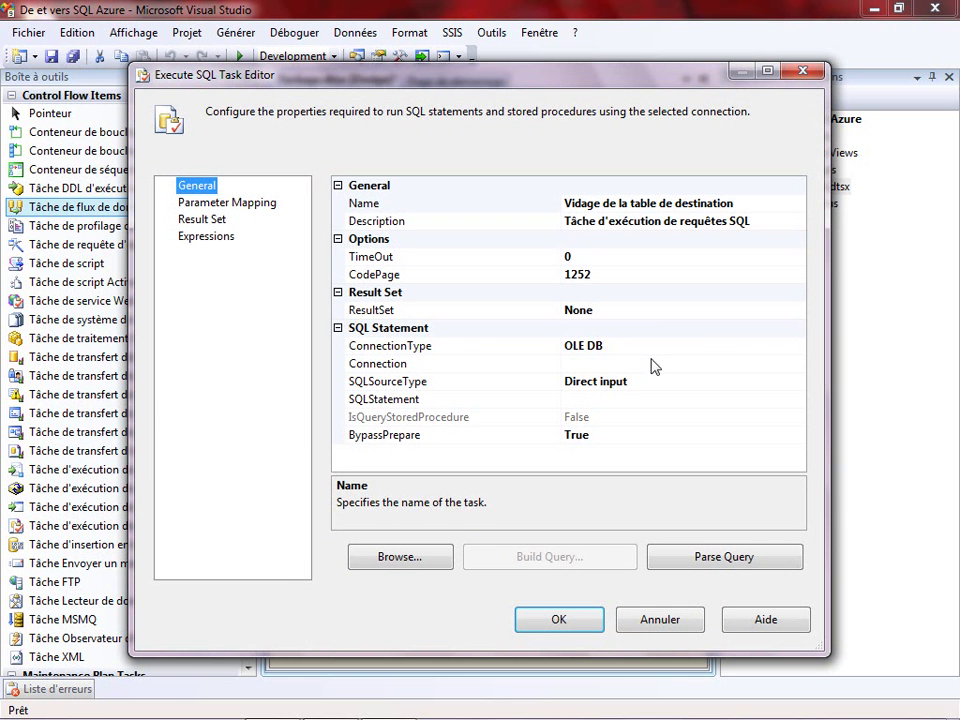
left_click(651, 347)
left_click(797, 346)
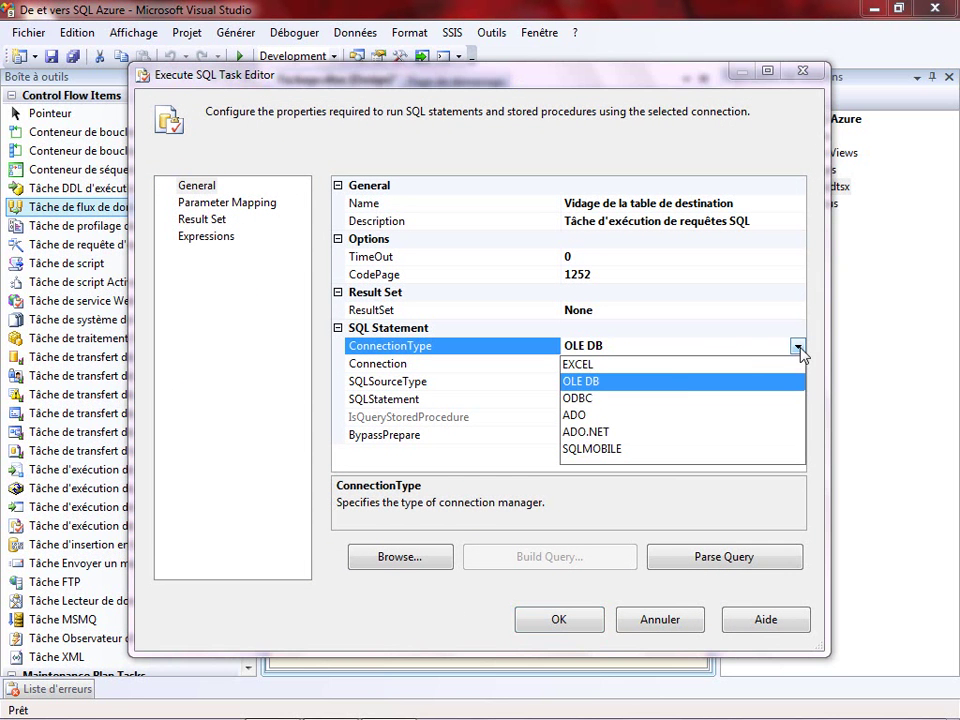
left_click(618, 435)
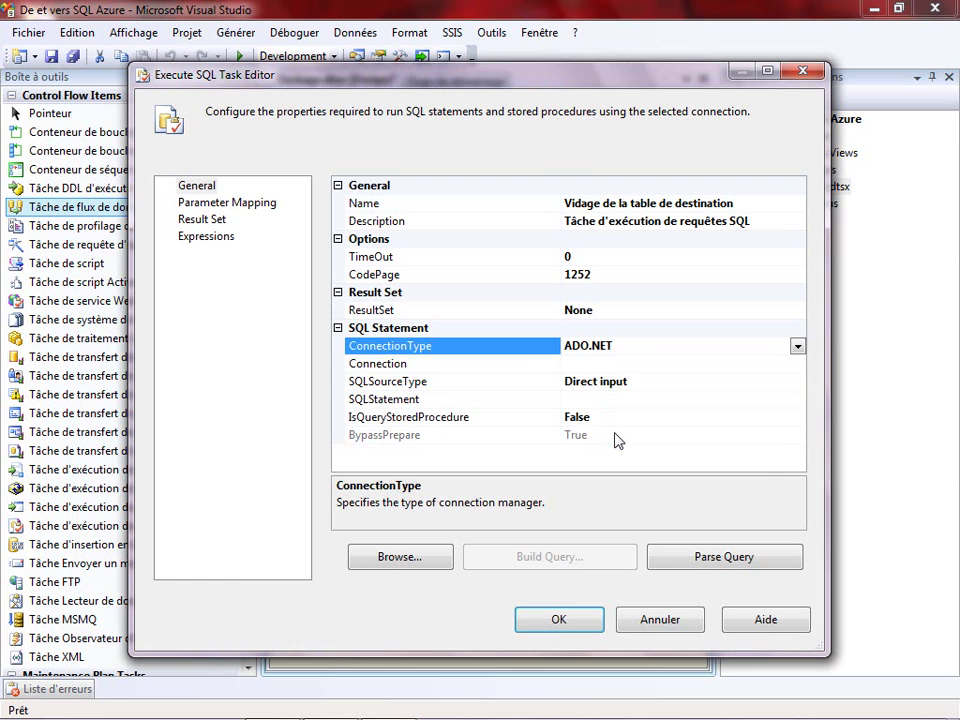
left_click(784, 366)
left_click(797, 364)
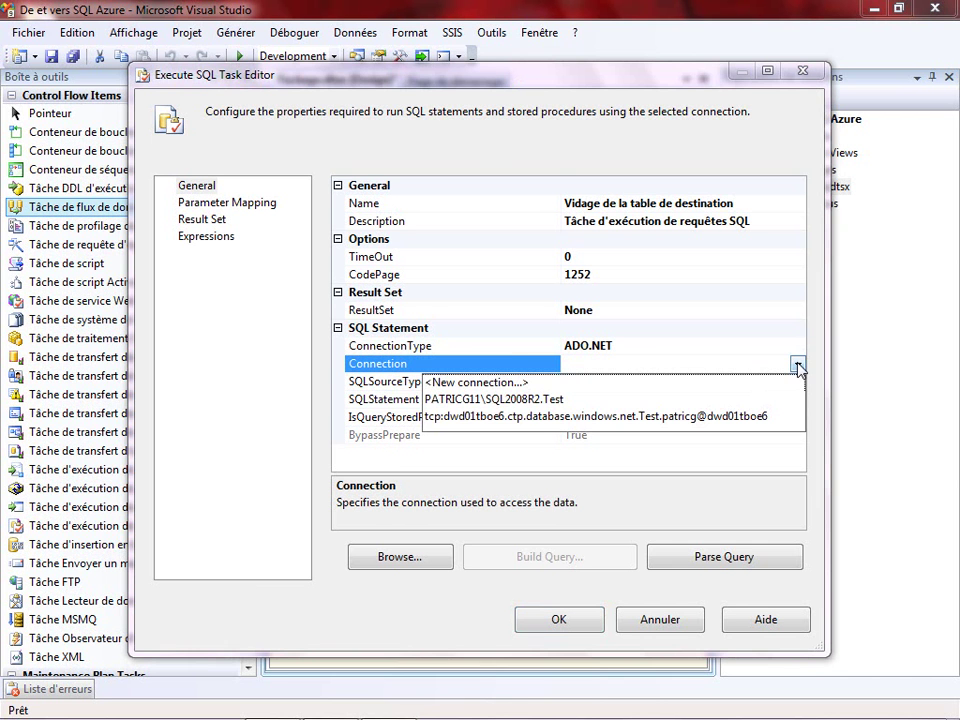
left_click(529, 416)
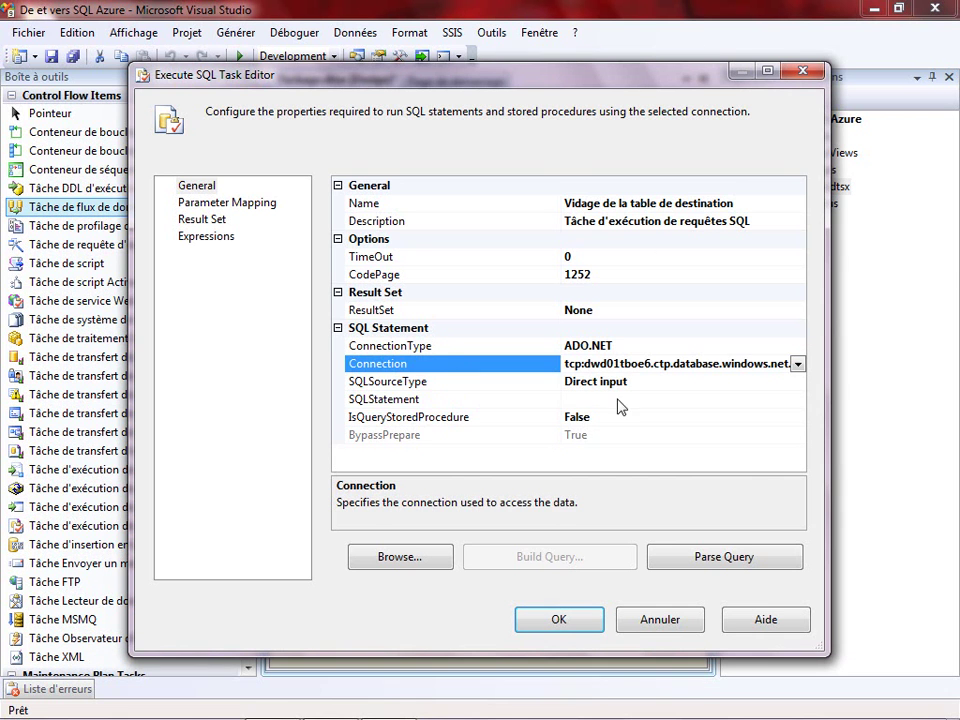
- Set the task's SQL statement to "TRUNCATE TABLE CLIENTS" and parse the query to check its syntax
left_click(612, 399)
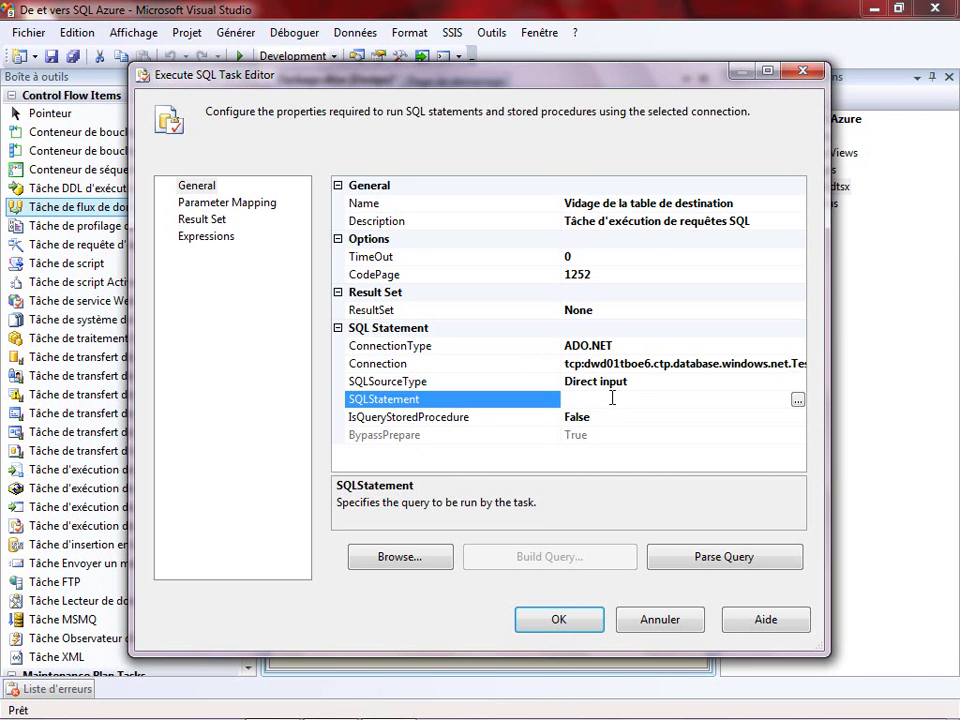
left_click(797, 399)
type("TR")
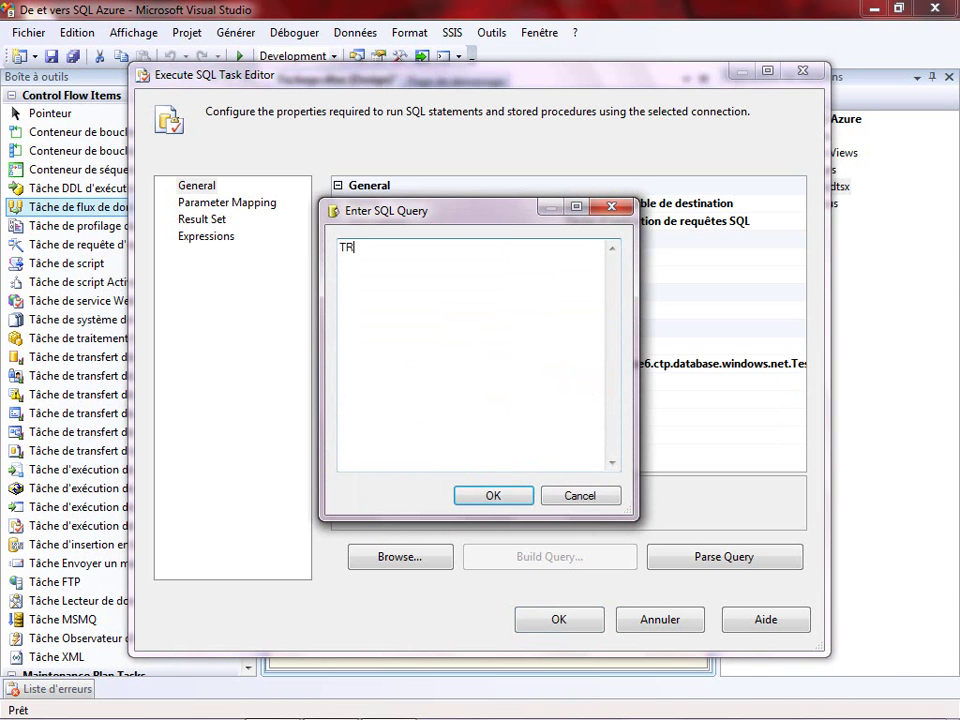
type("UNCATE TABLE CLIENTS")
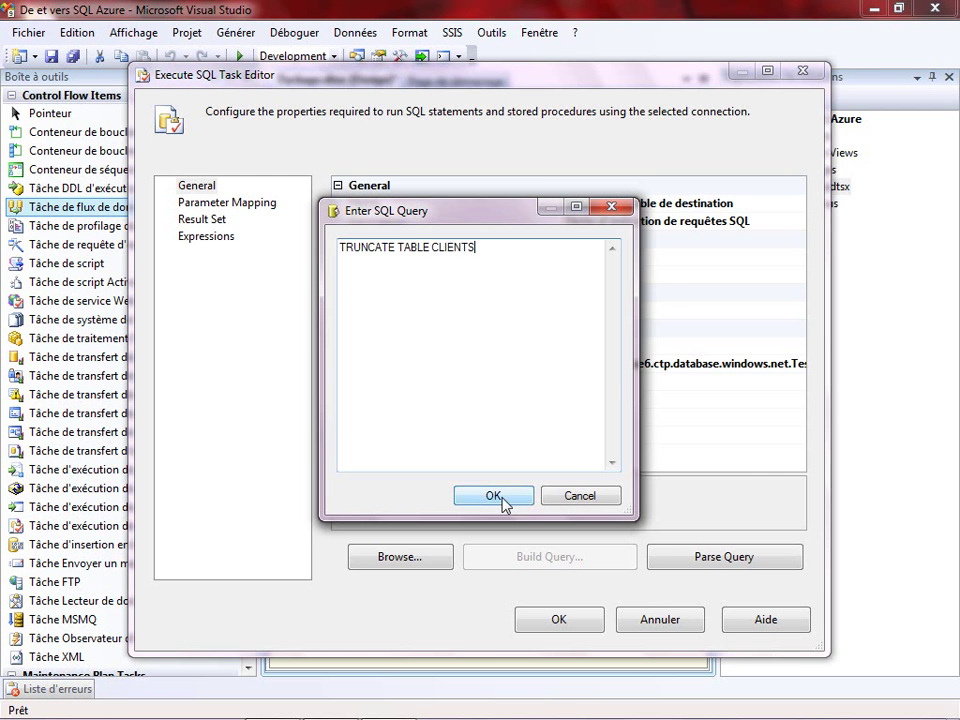
left_click(497, 497)
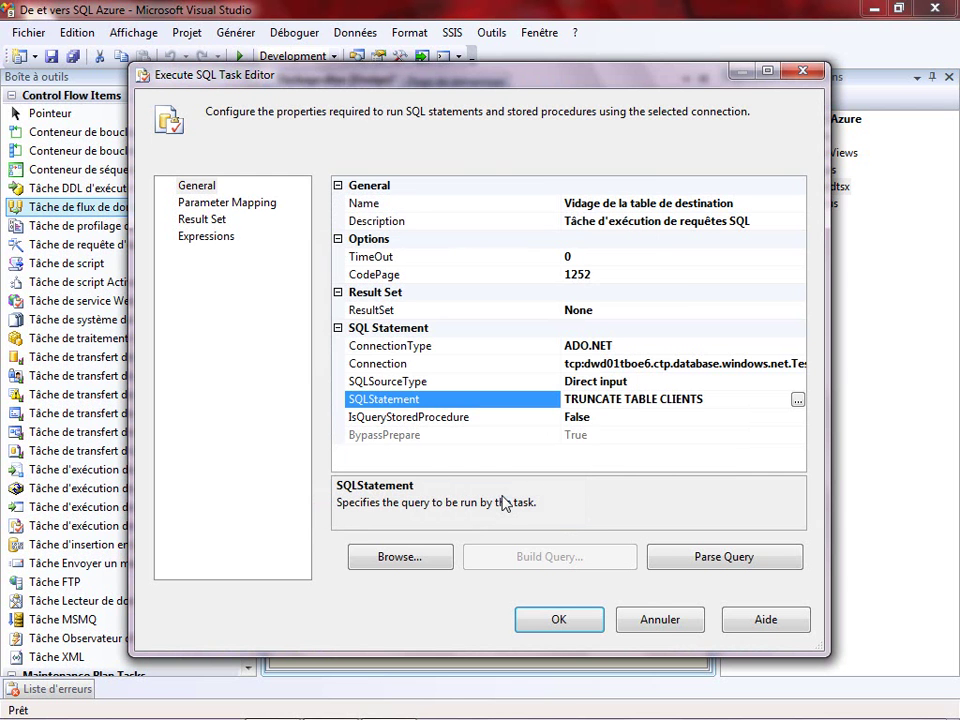
left_click(740, 559)
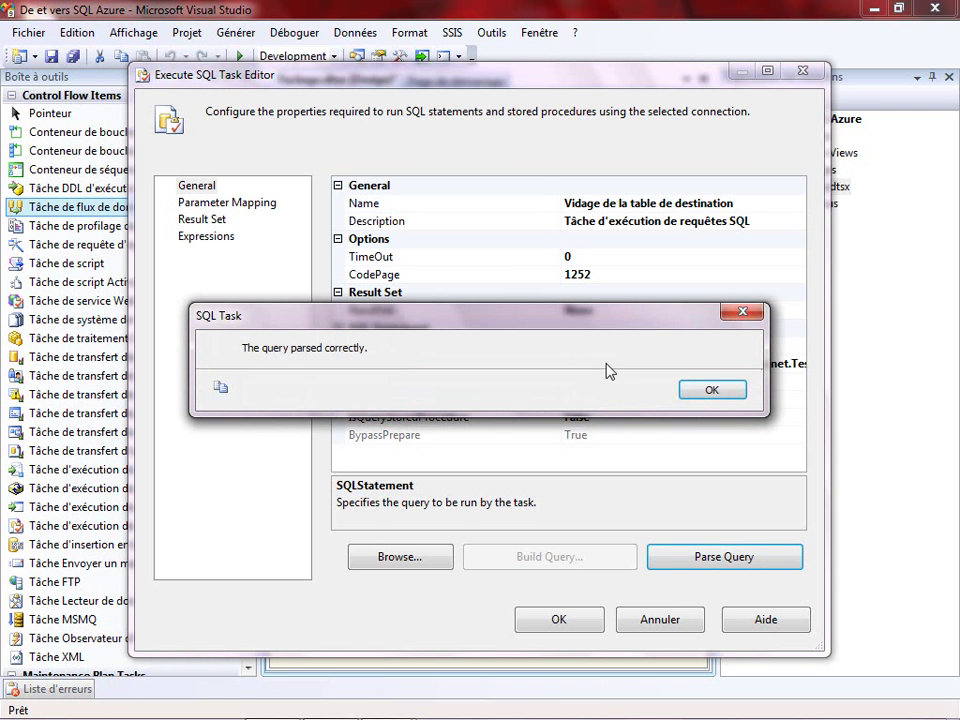
- Accept the Execute SQL task settings and link "Vidage de la table de destination" to the Data Flow task below it
left_click(713, 394)
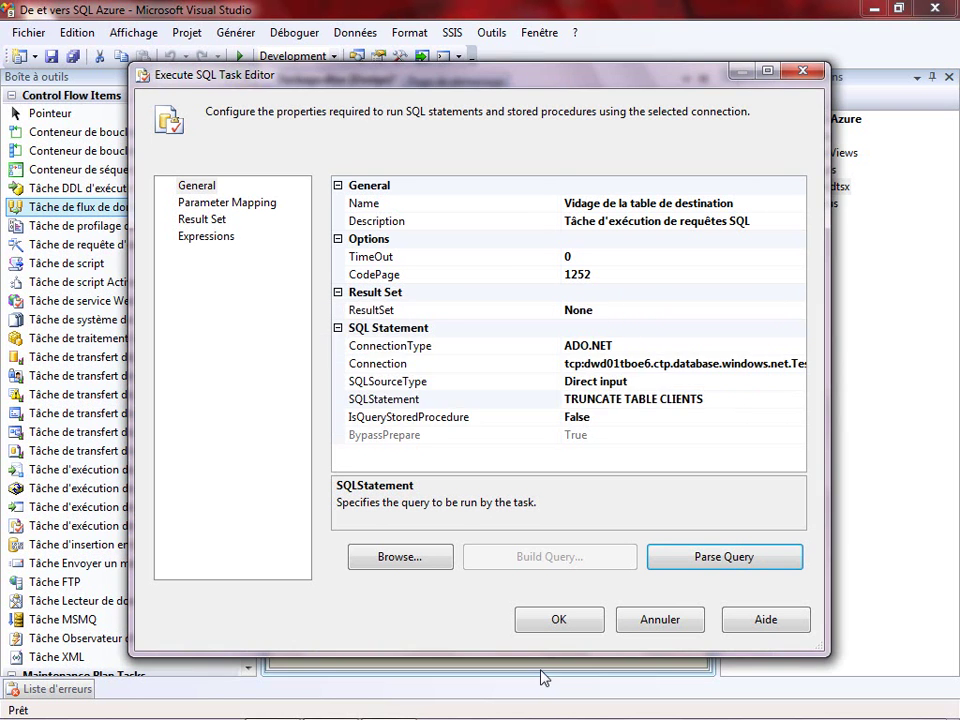
left_click(560, 621)
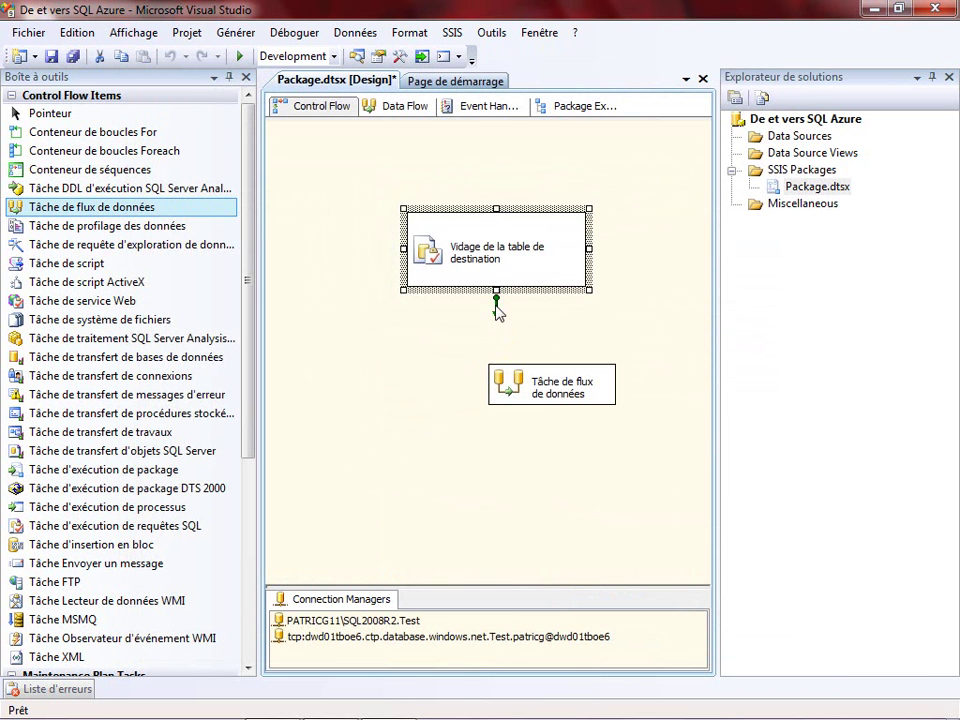
left_click_drag(496, 300, 487, 371)
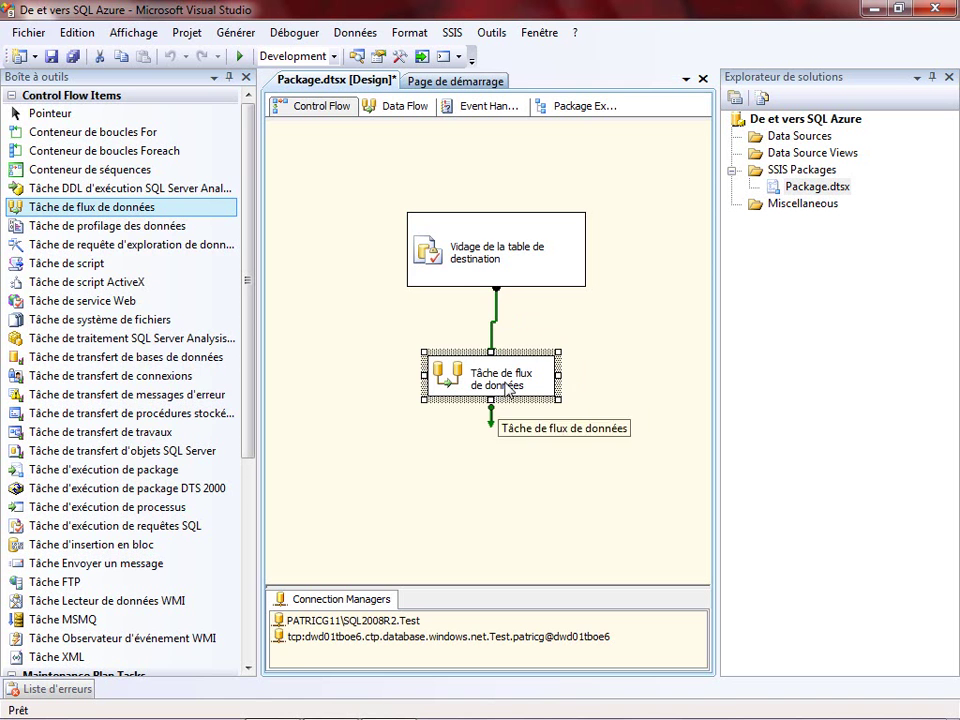
- Open the Data Flow task's design, add an ADO NET source and rename it "Base Locale"
left_click(500, 375)
left_click(506, 384)
left_click(395, 112)
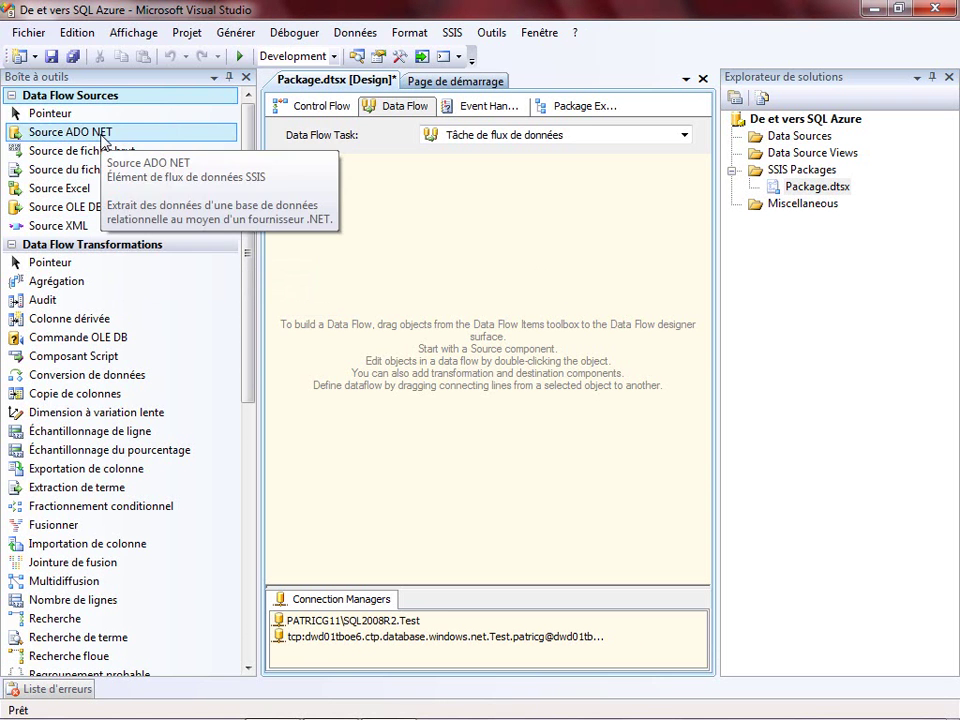
left_click_drag(110, 130, 440, 250)
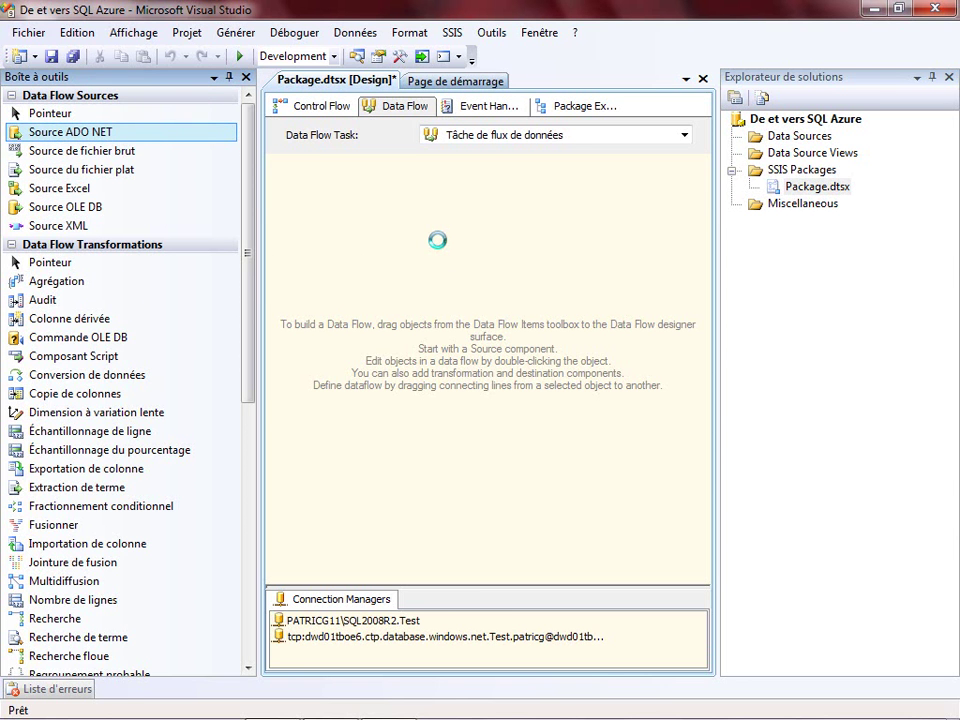
left_click_drag(440, 250, 422, 240)
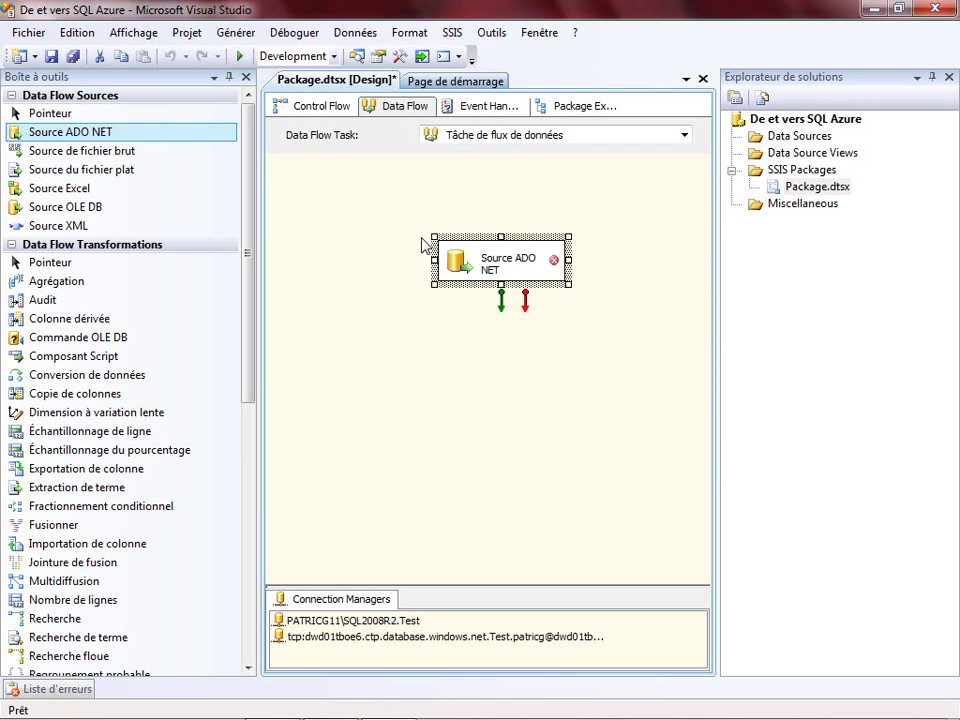
left_click(508, 256)
type("Base Locale")
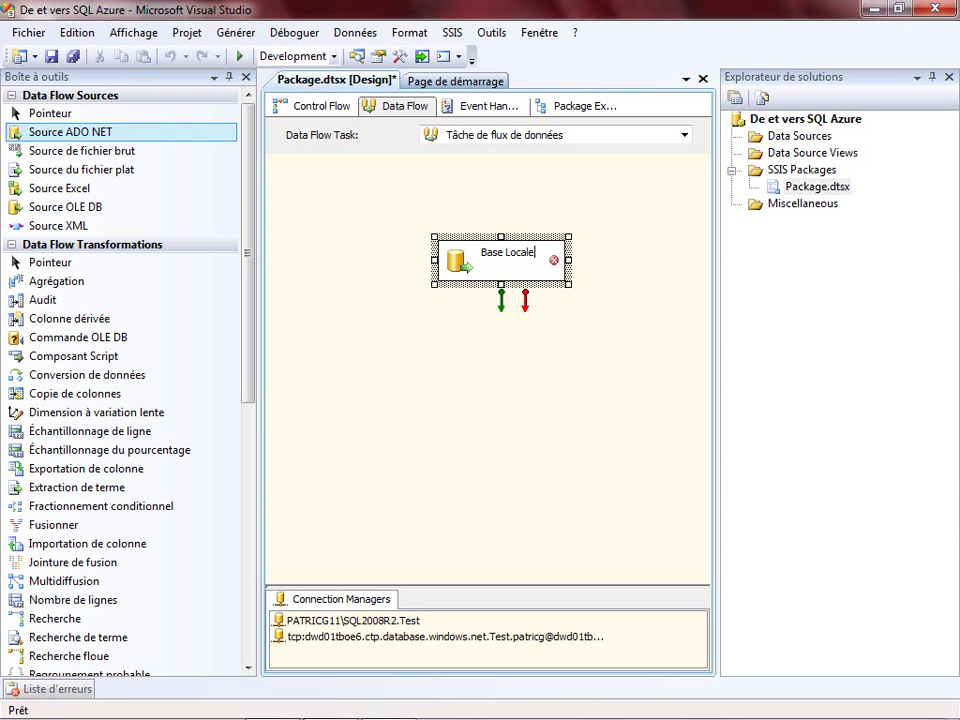
left_click(398, 381)
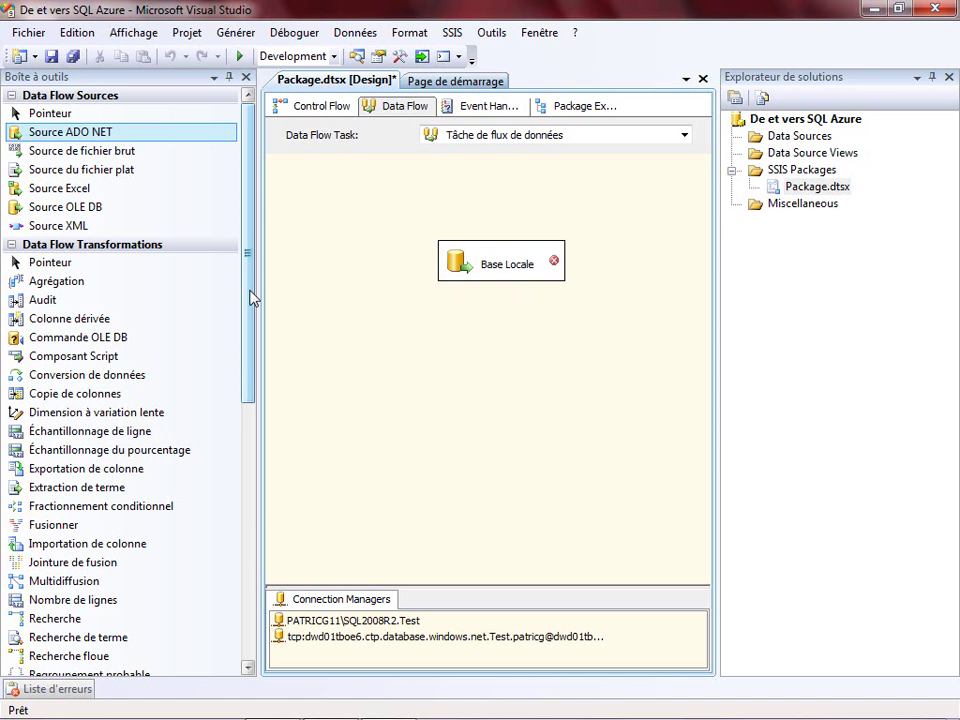
- Add an ADO NET Destination below "Base Locale" and connect the source's regular data output to it
left_click_drag(252, 298, 262, 530)
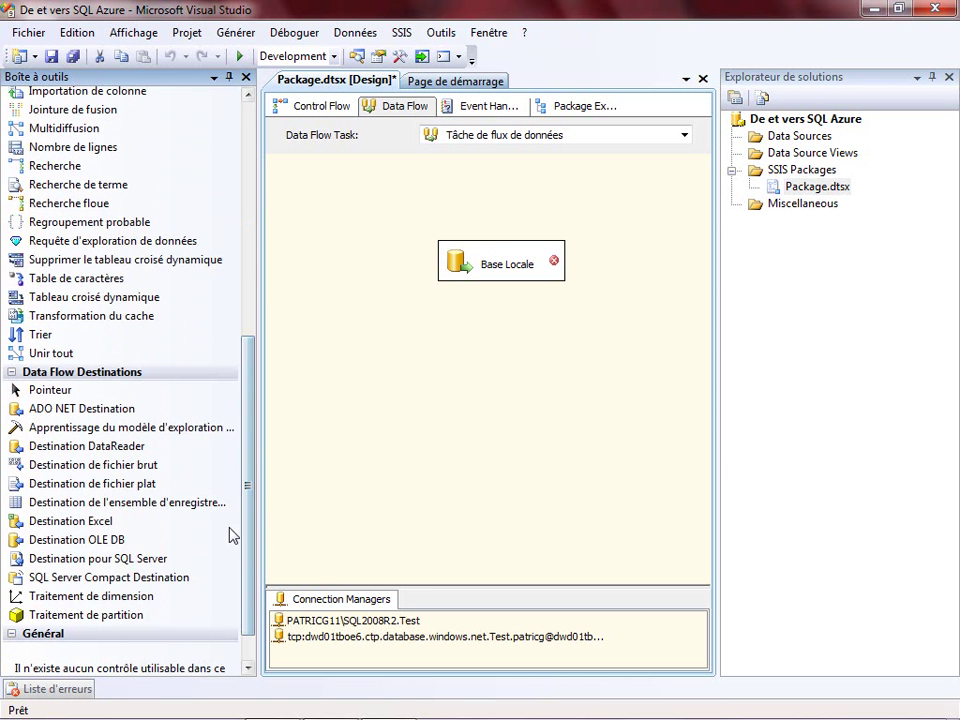
left_click_drag(62, 408, 433, 380)
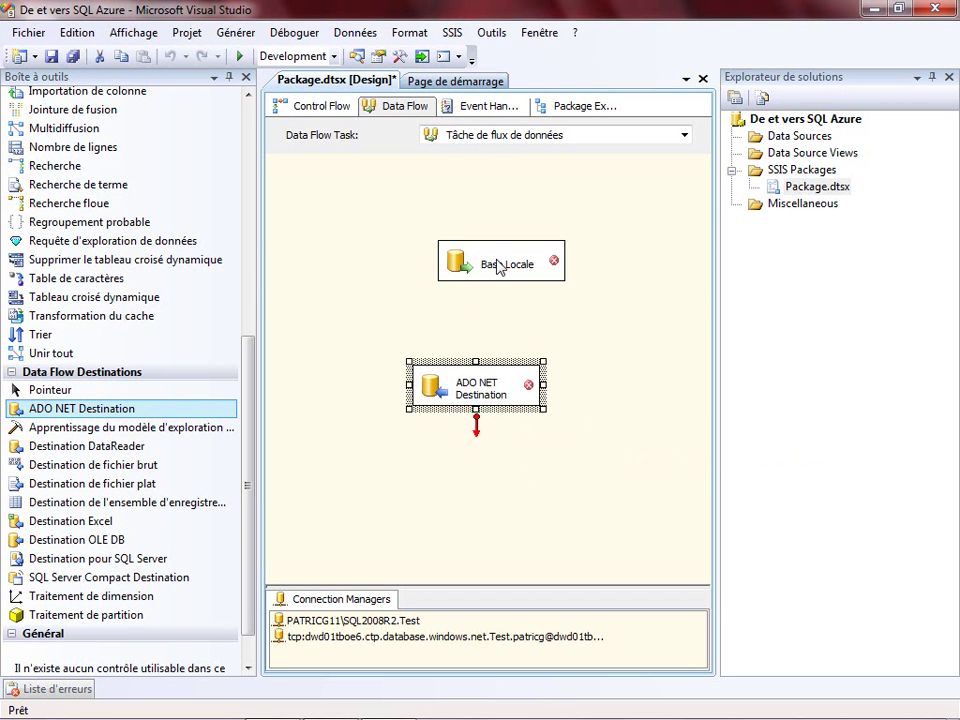
left_click(497, 268)
left_click_drag(501, 305, 488, 381)
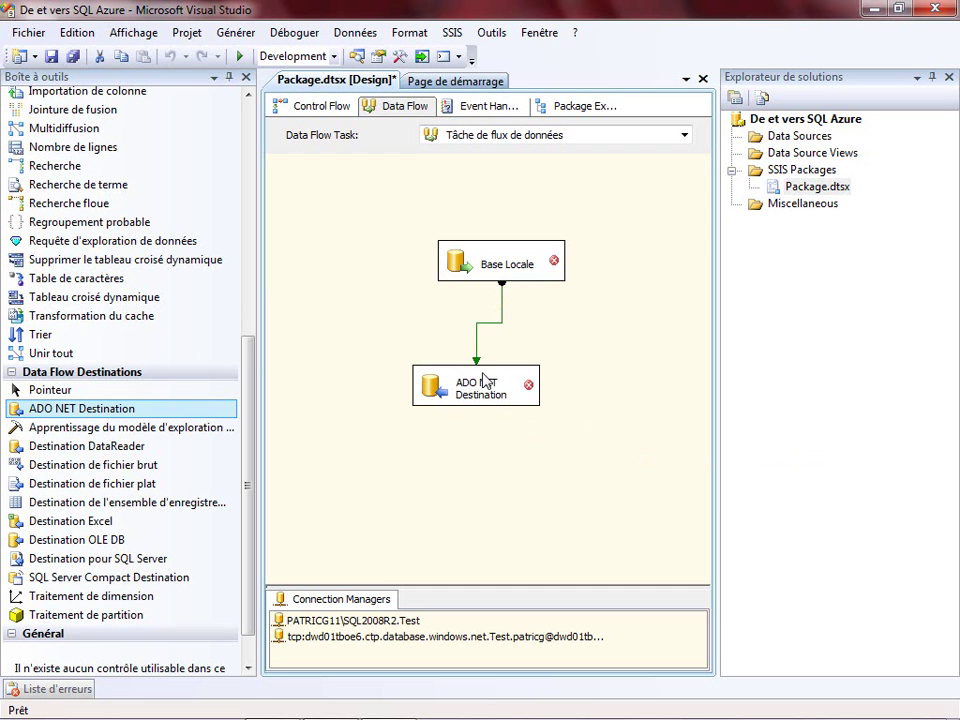
- Configure the "Base Locale" source to read the "dbo"."Clients" table through the local SQL2008R2 Test connection, and preview its rows
right_click(521, 262)
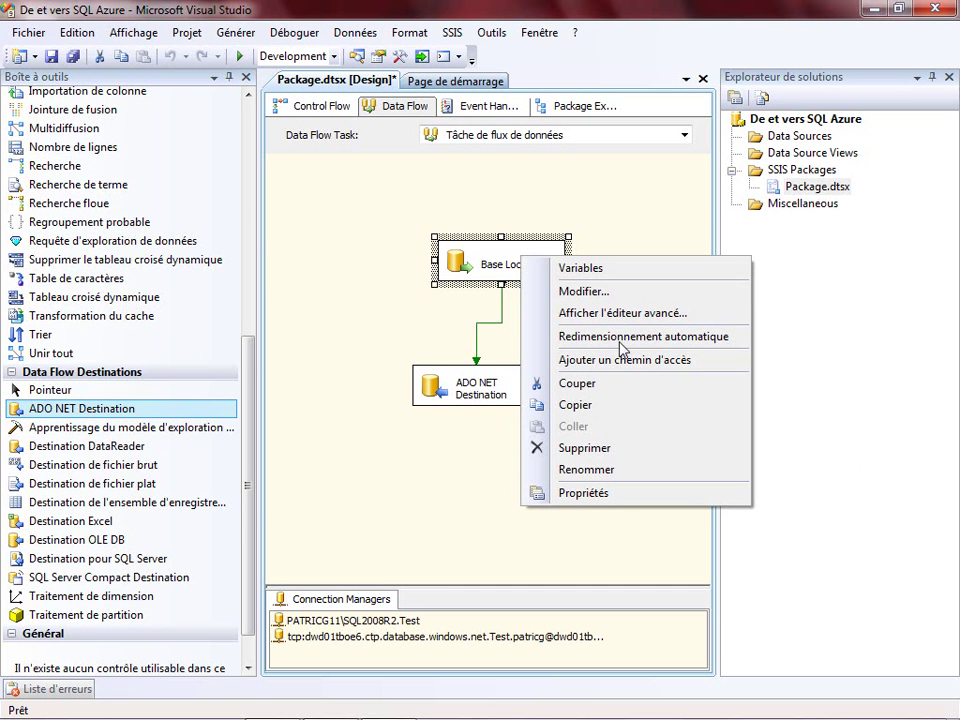
left_click(586, 292)
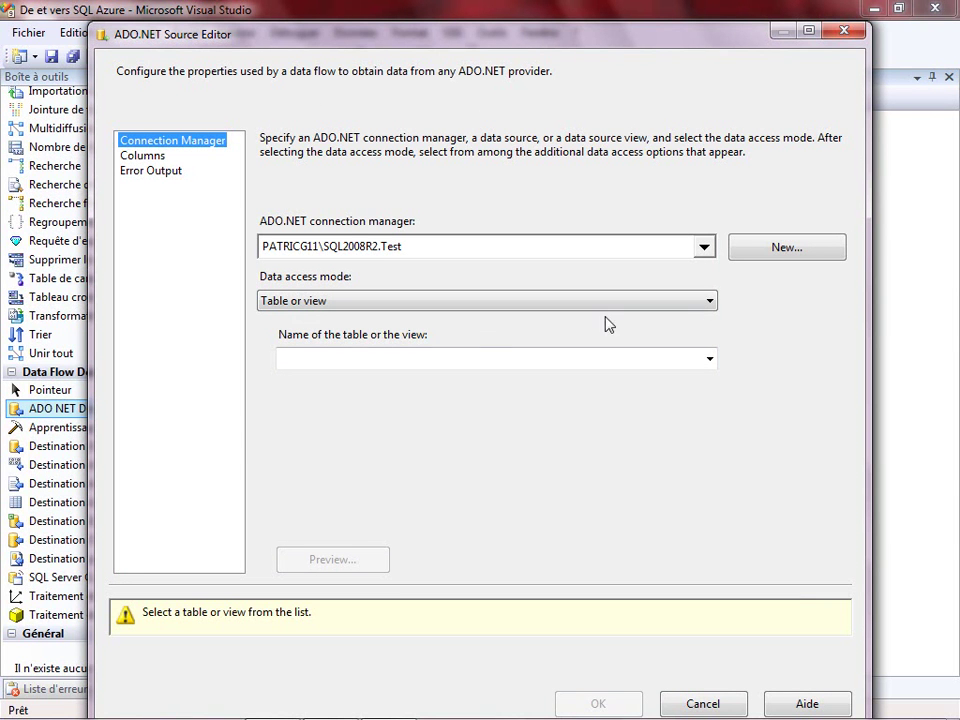
left_click(708, 359)
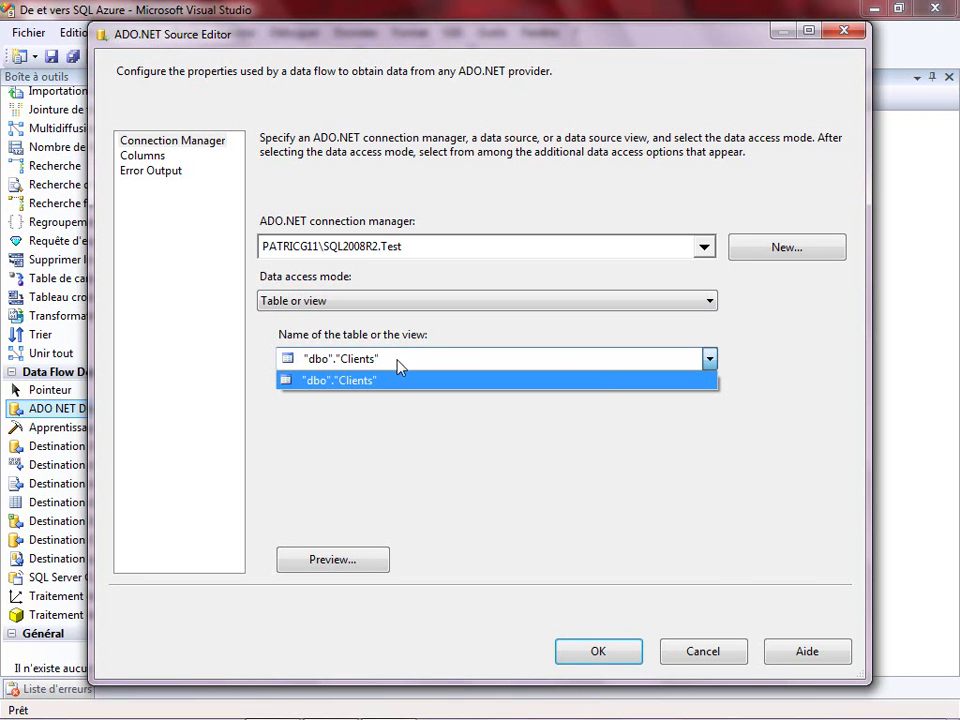
left_click(355, 385)
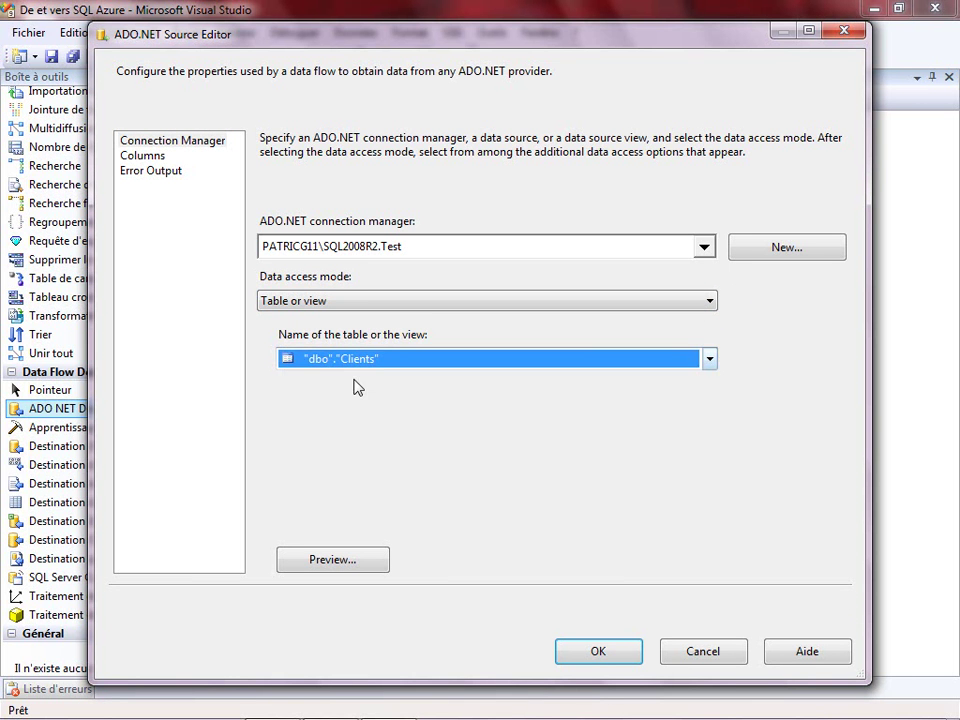
left_click(347, 562)
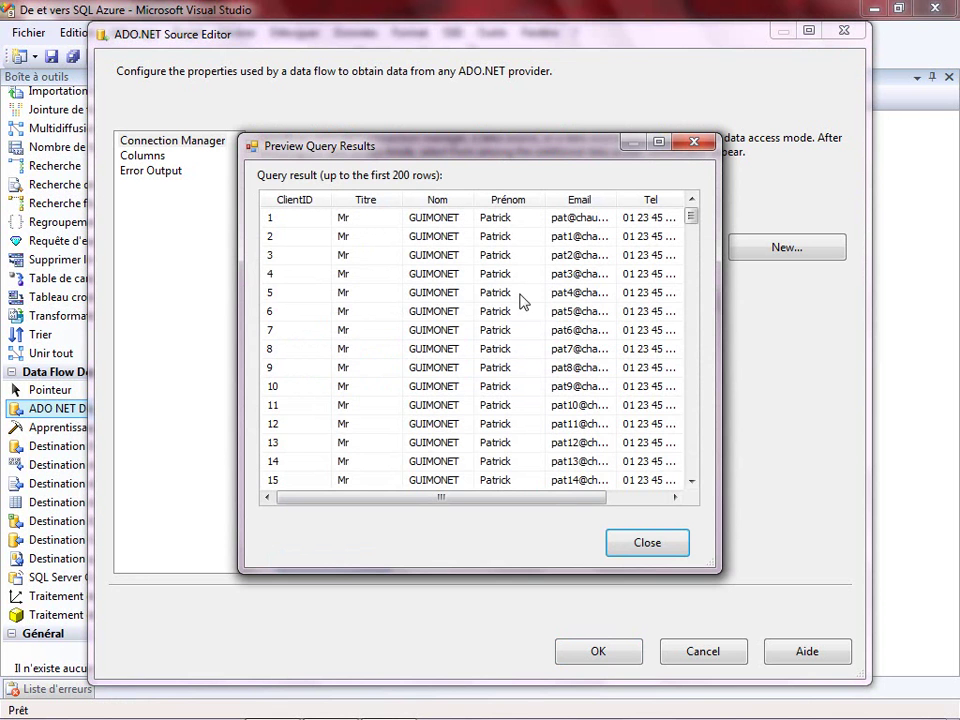
left_click(666, 548)
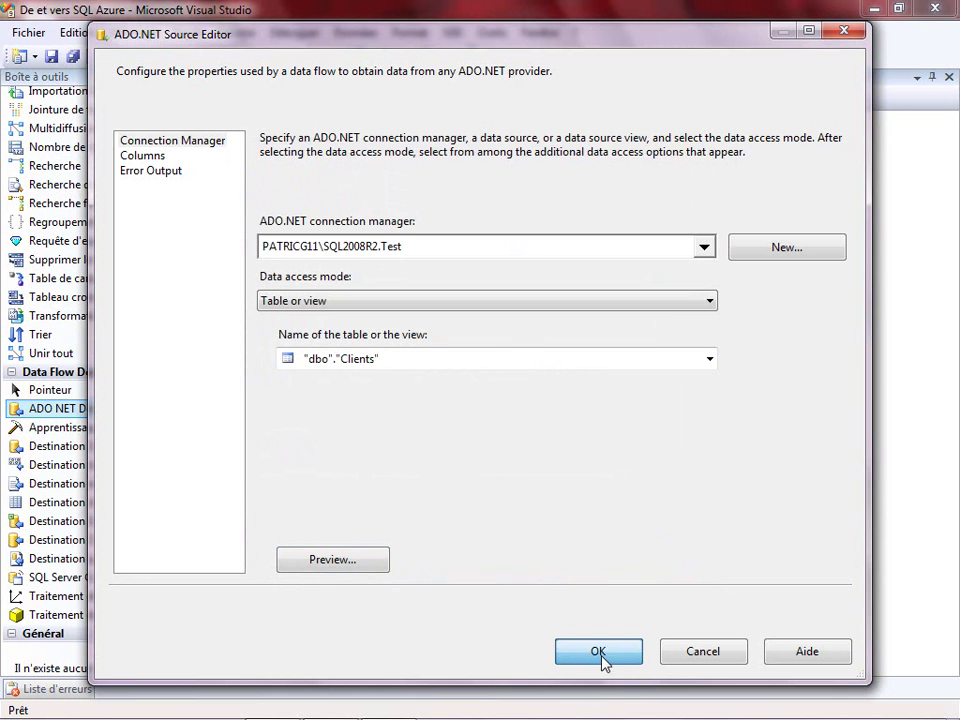
left_click(600, 652)
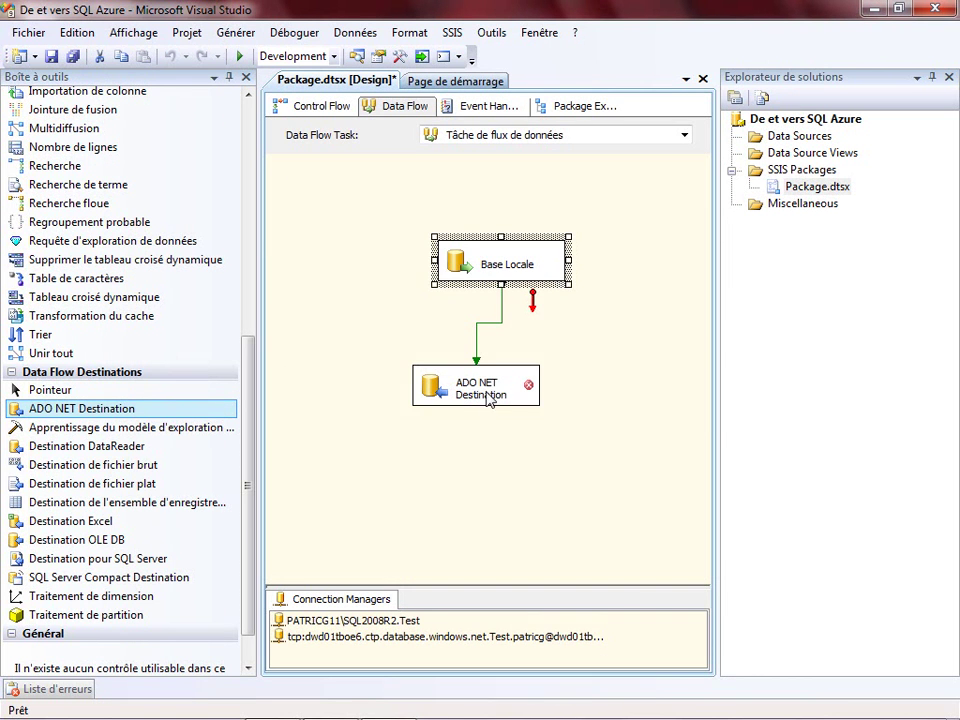
- Edit the ADO NET destination to use the database.windows.net Test connection and the "dbo"."Clients" table, and preview its rows
left_click(490, 396)
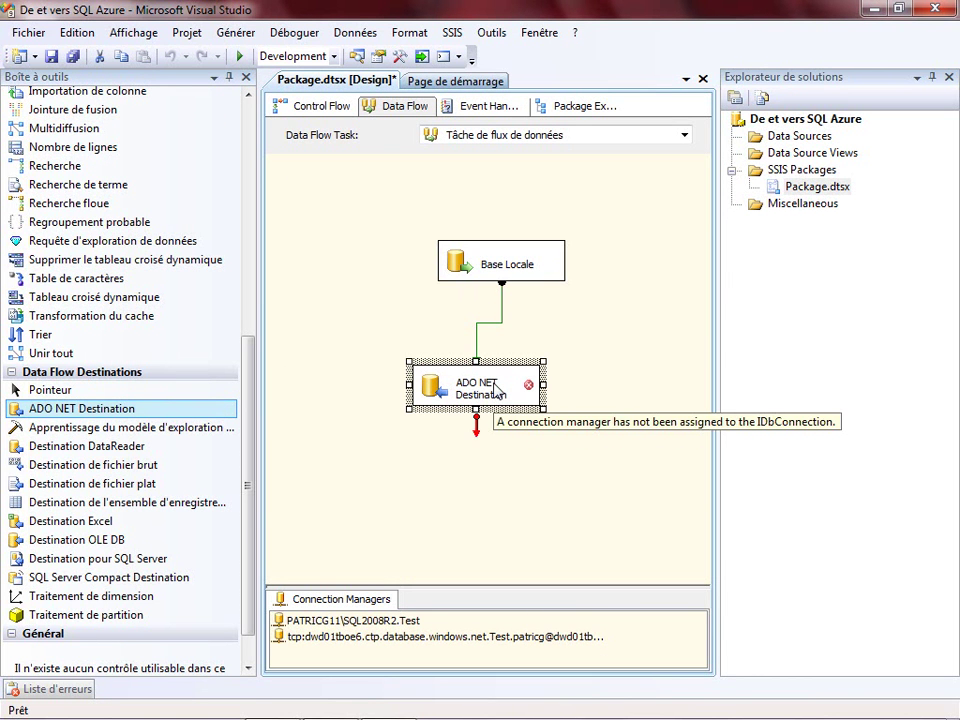
right_click(495, 389)
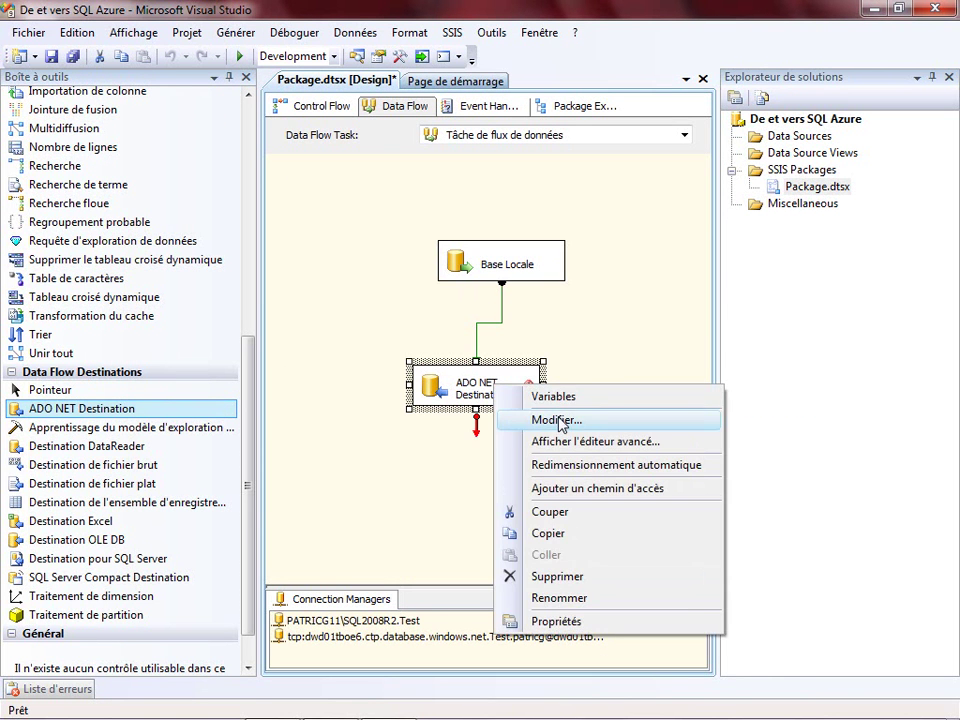
left_click(560, 421)
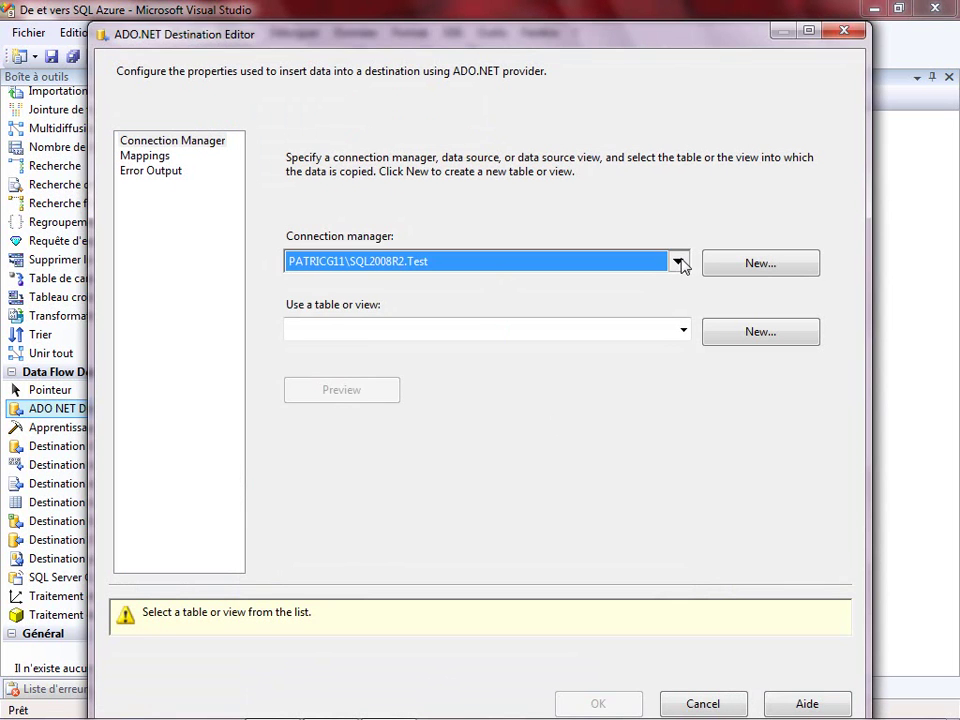
left_click(679, 262)
left_click(522, 317)
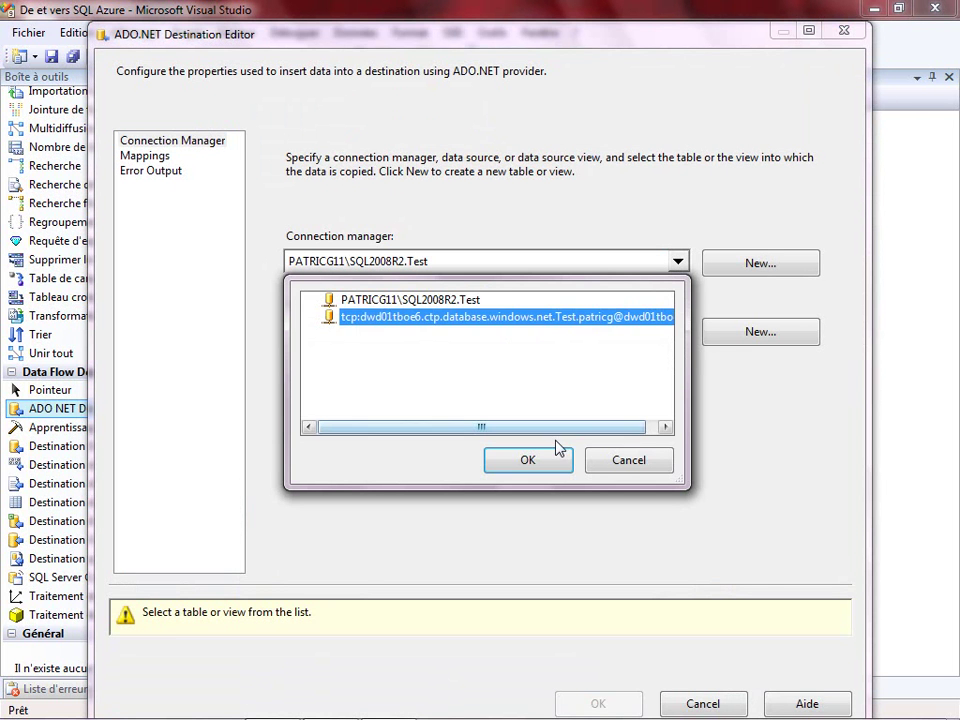
left_click(528, 462)
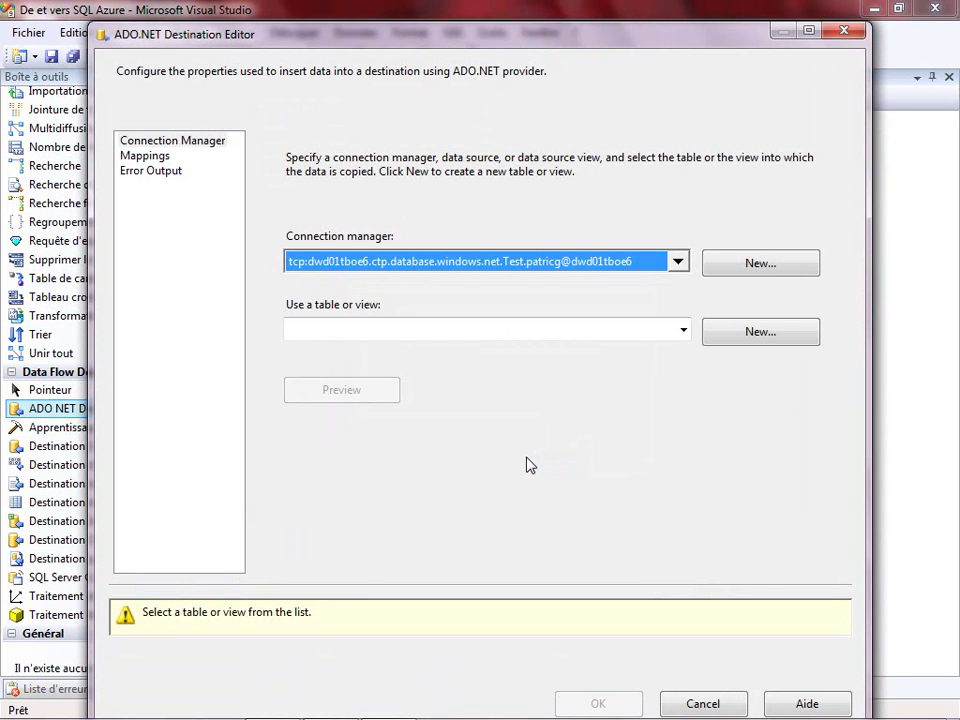
left_click(681, 331)
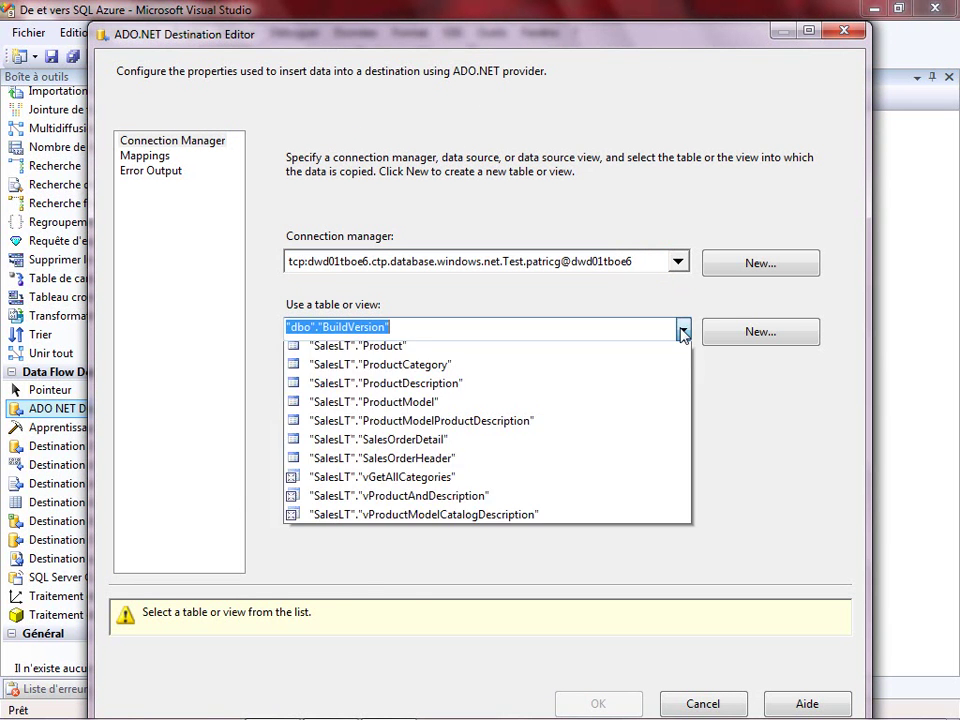
left_click(372, 372)
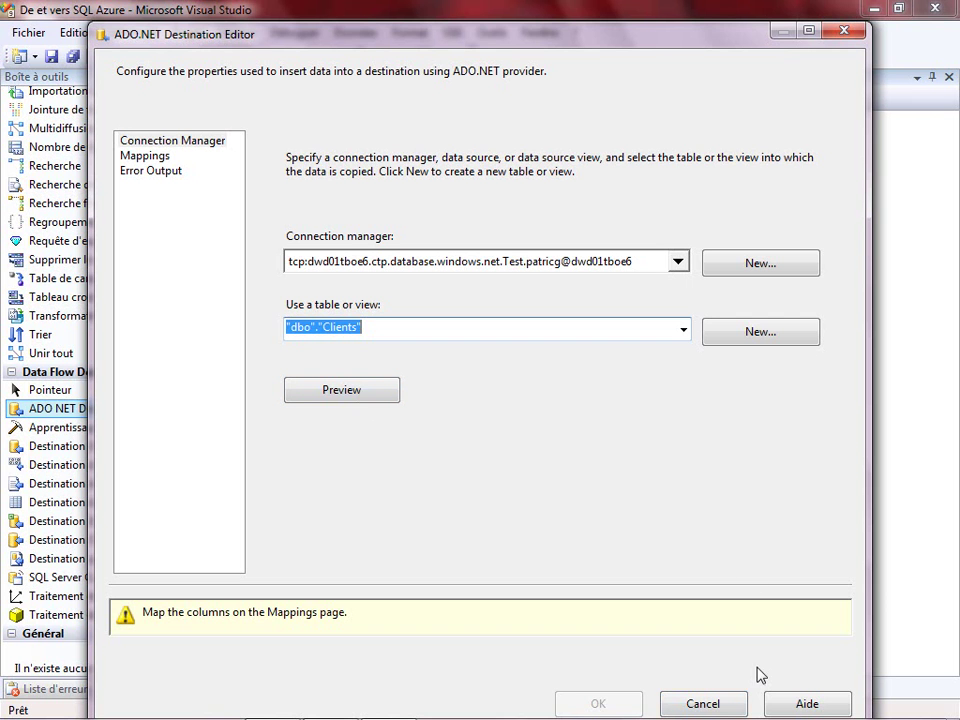
left_click(362, 399)
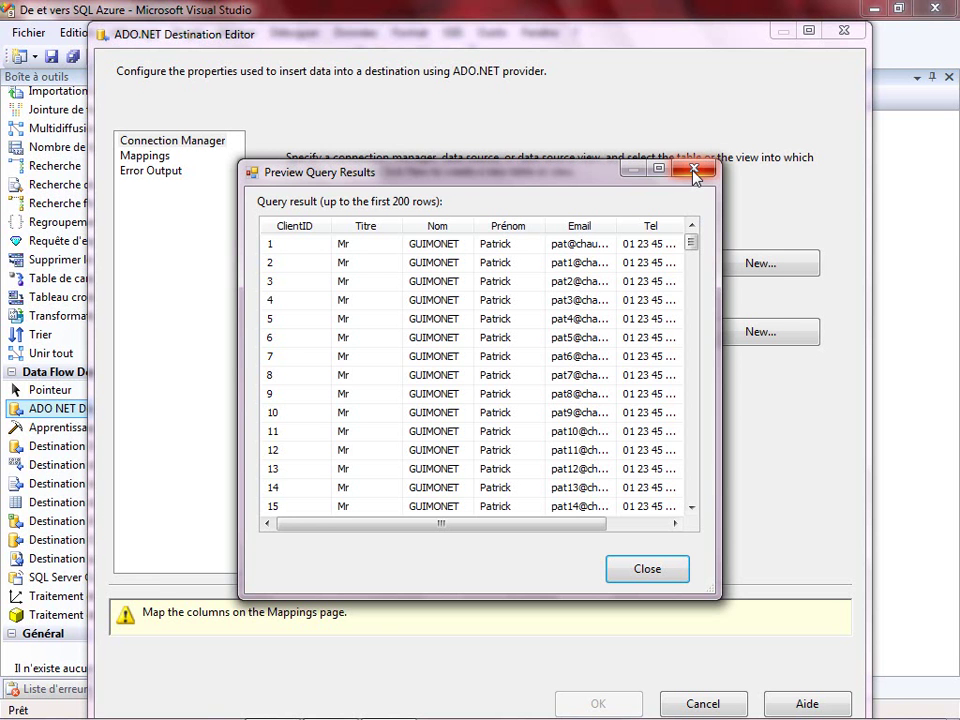
left_click(695, 172)
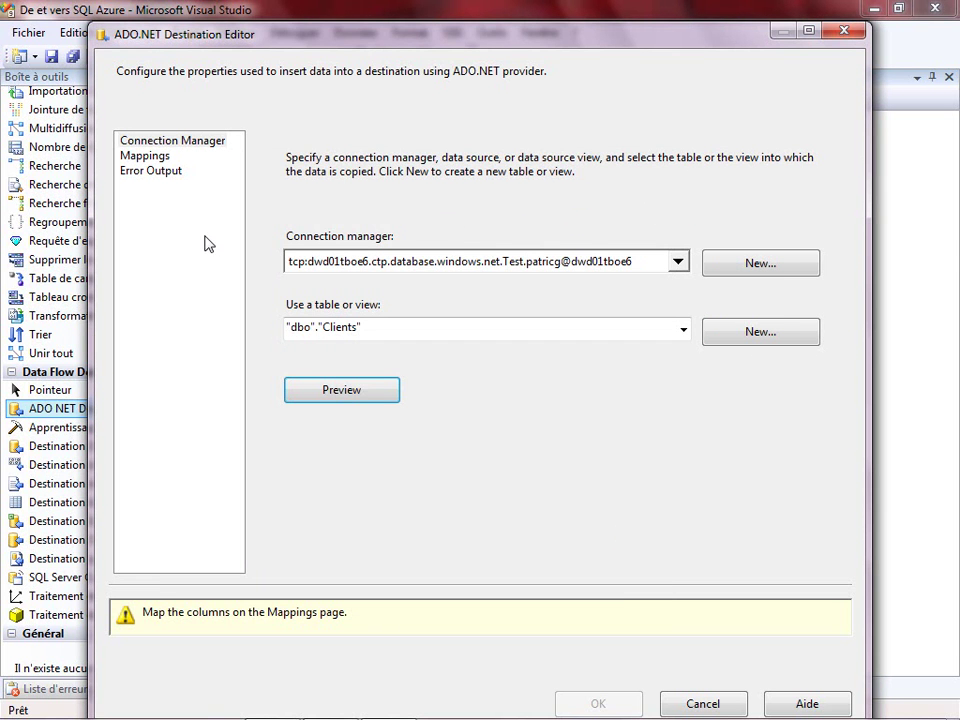
- Delete the ClientID and Date column mappings of the ADO NET destination and accept its settings
left_click(158, 158)
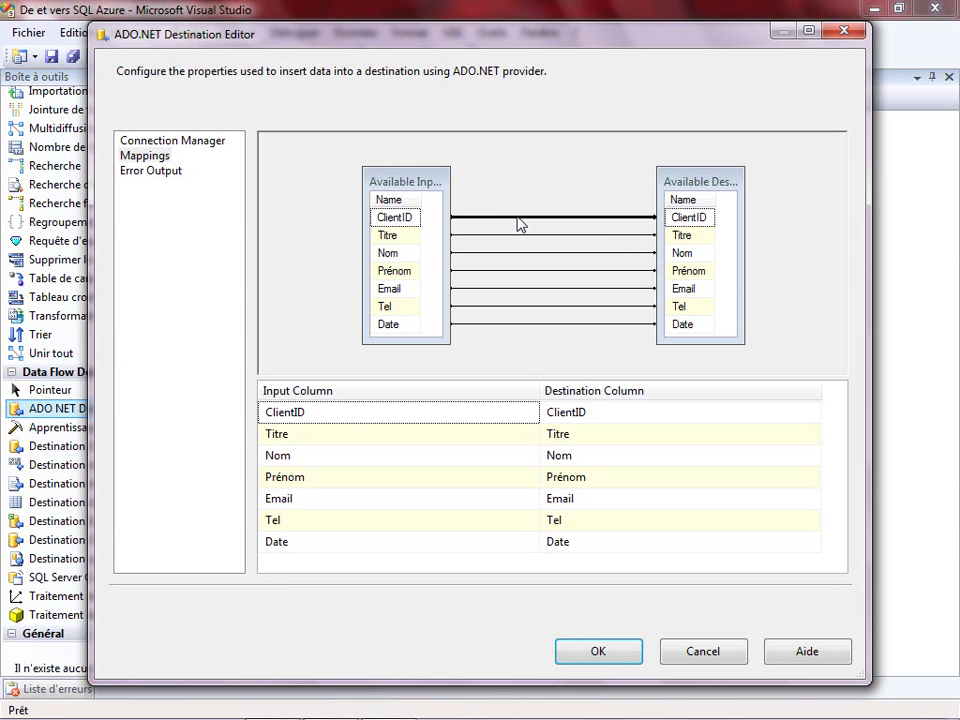
right_click(518, 219)
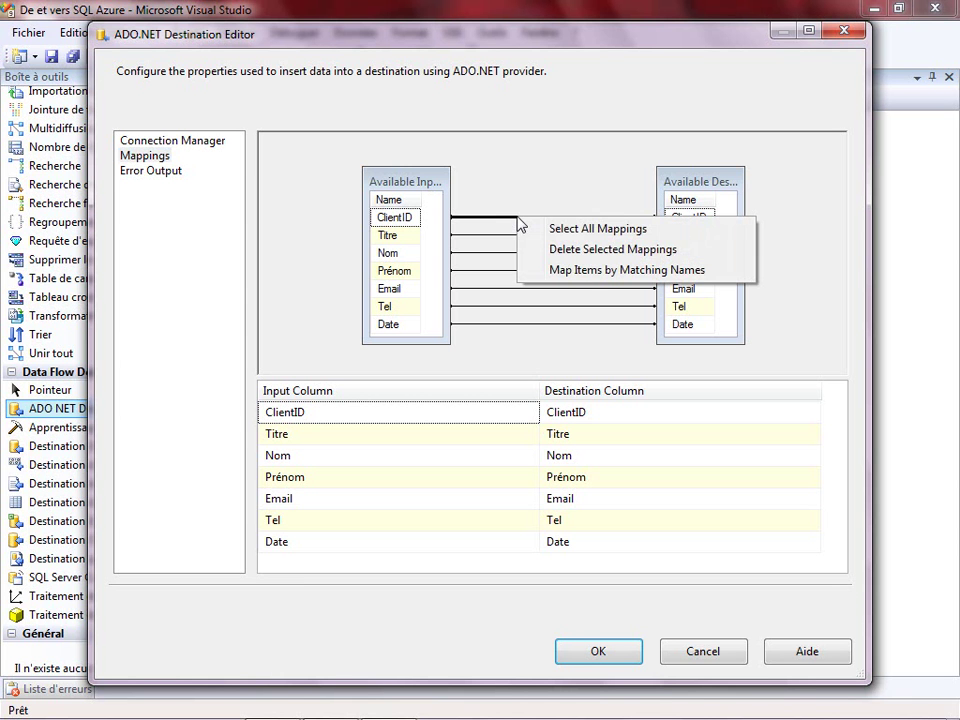
left_click(591, 253)
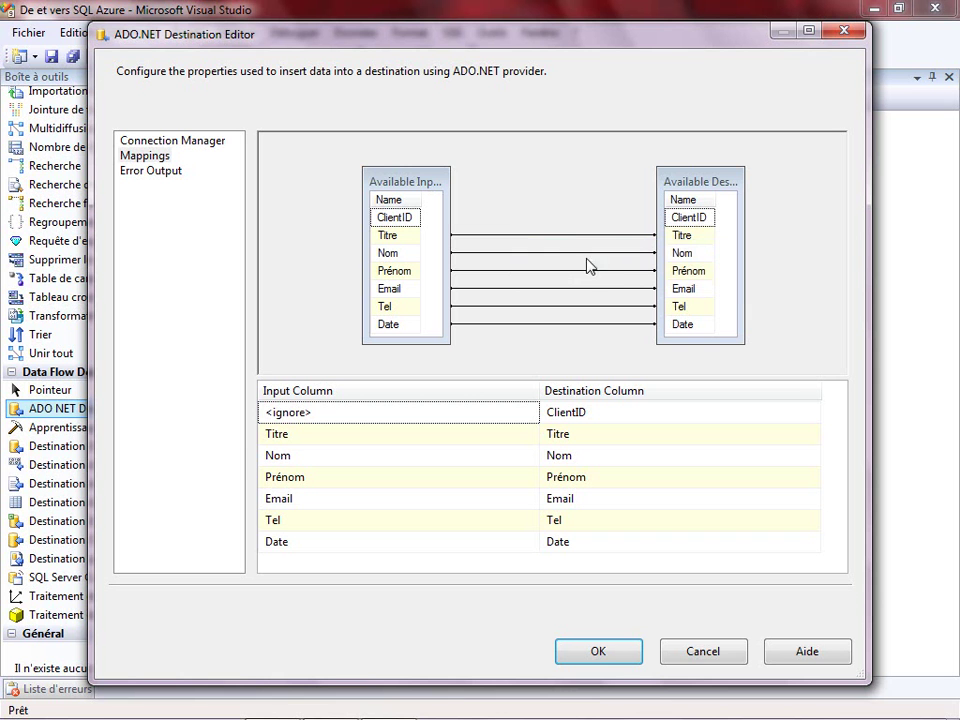
left_click(561, 324)
right_click(560, 325)
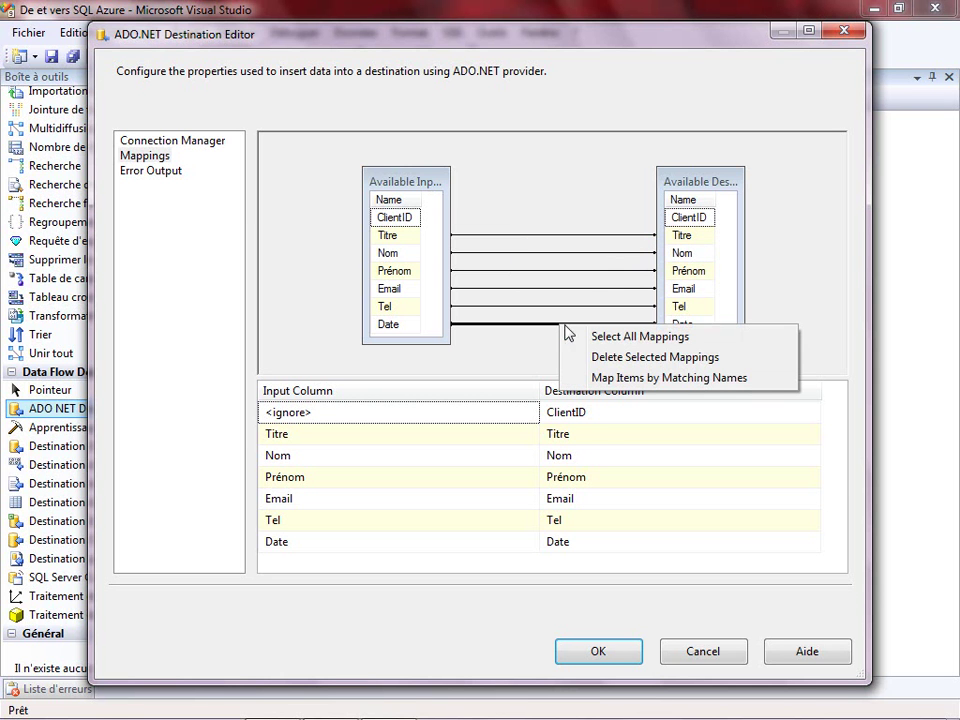
left_click(603, 358)
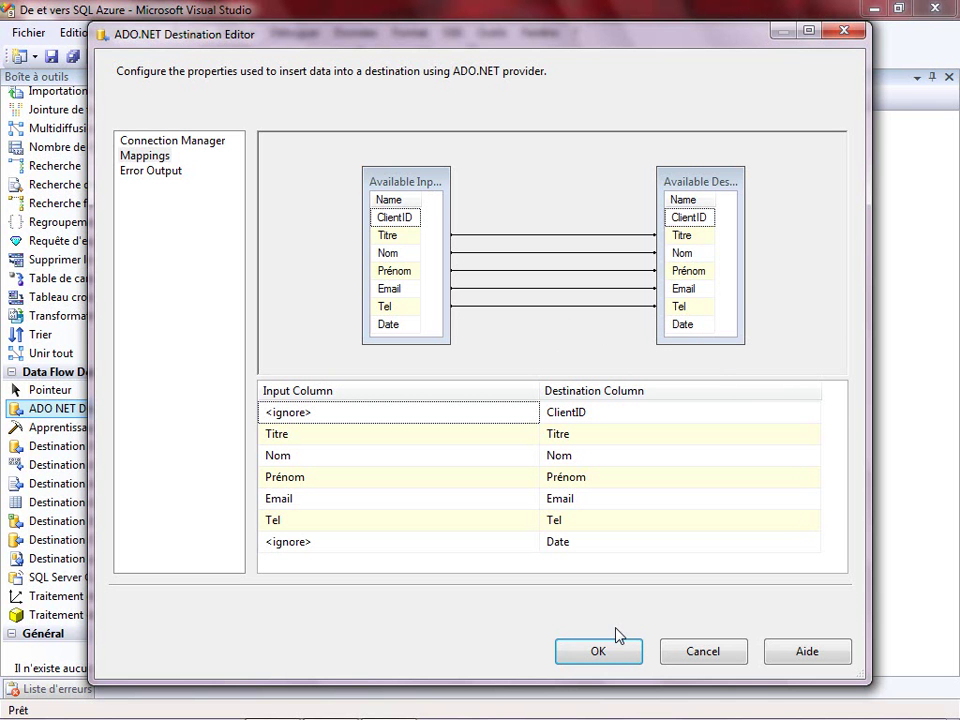
left_click(598, 651)
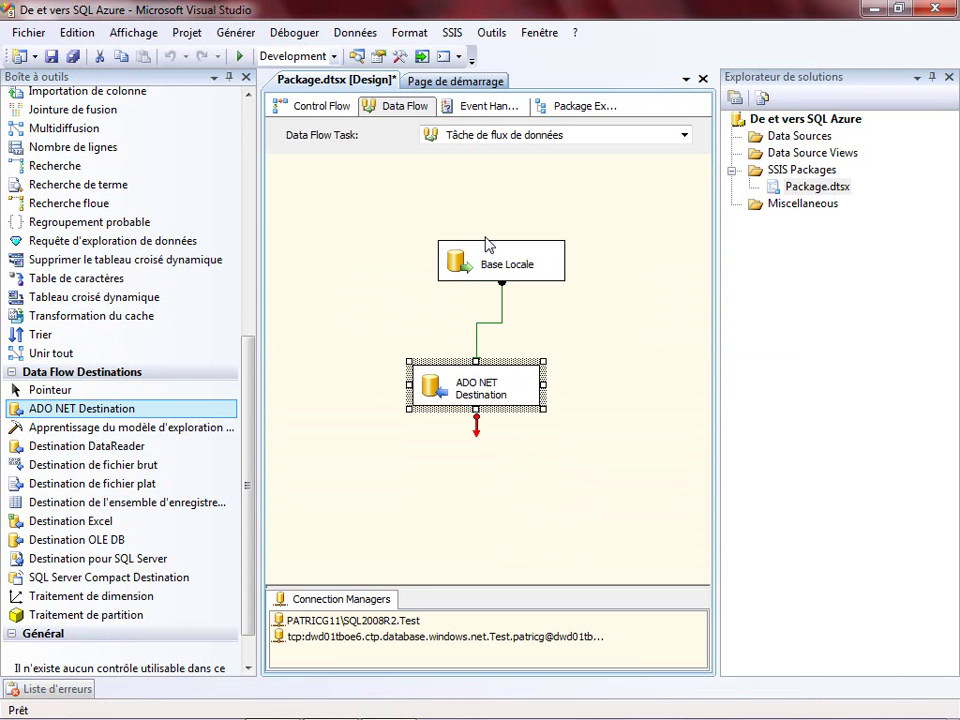
- Rename the ADO NET destination as "Base de destination sur SQL Azure" and enlarge its box so the full name fits
left_click(516, 395)
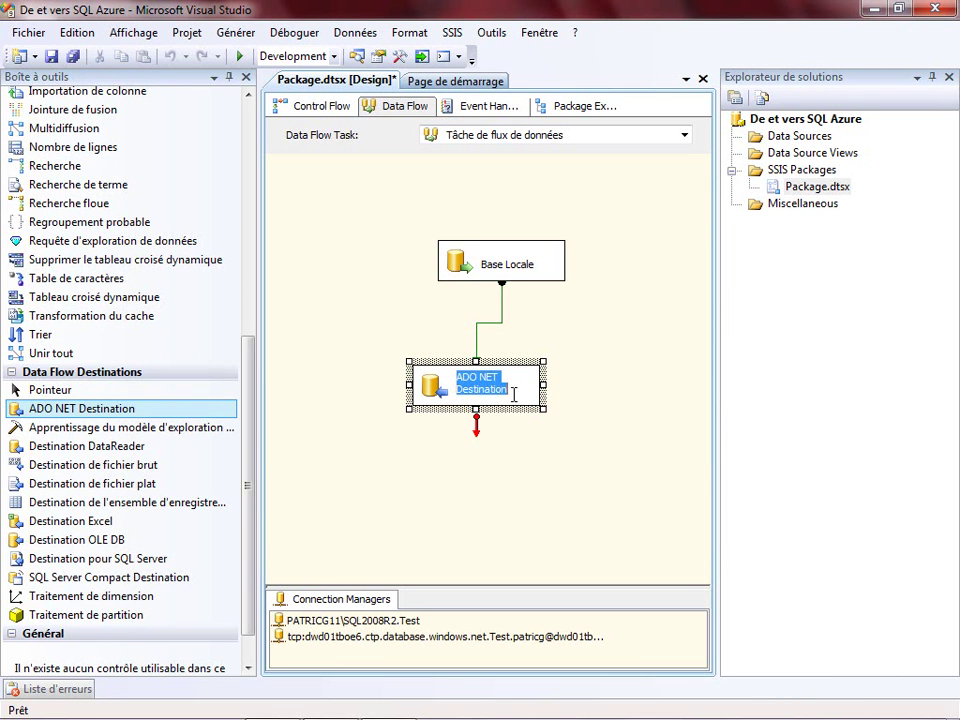
type("Ba")
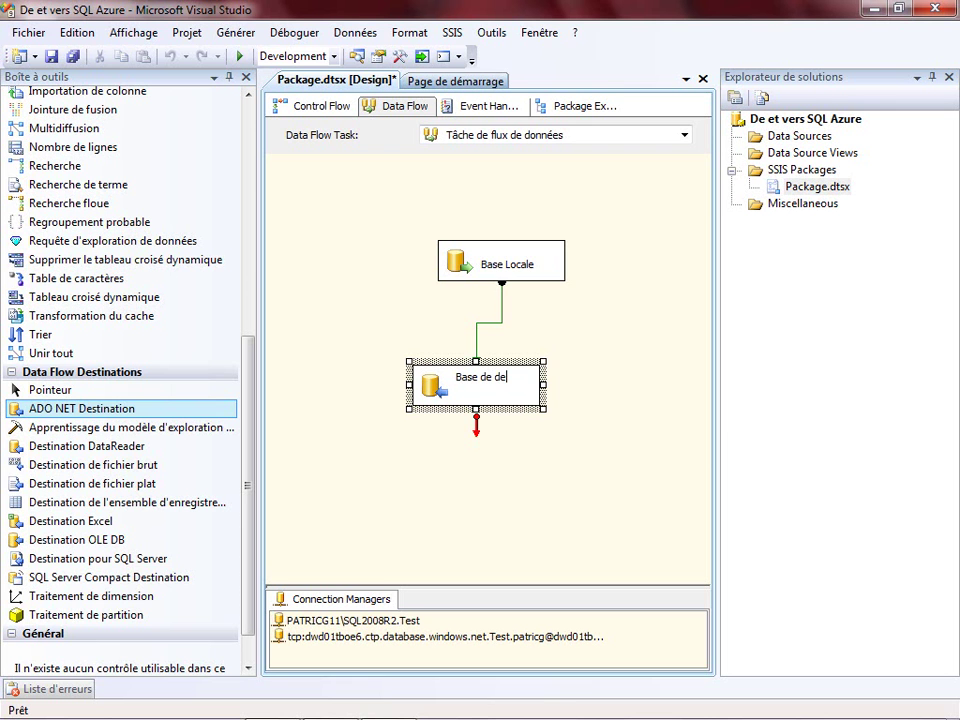
type("se de destinatio")
type("n sur SQ")
type("L Azure")
key("Return")
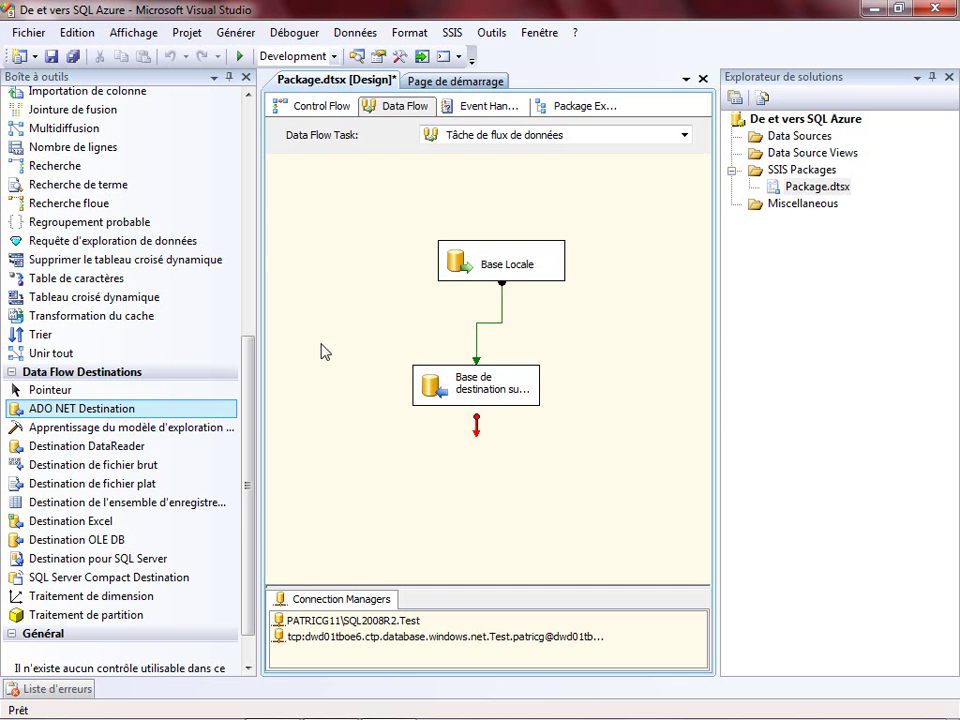
left_click_drag(543, 409, 593, 427)
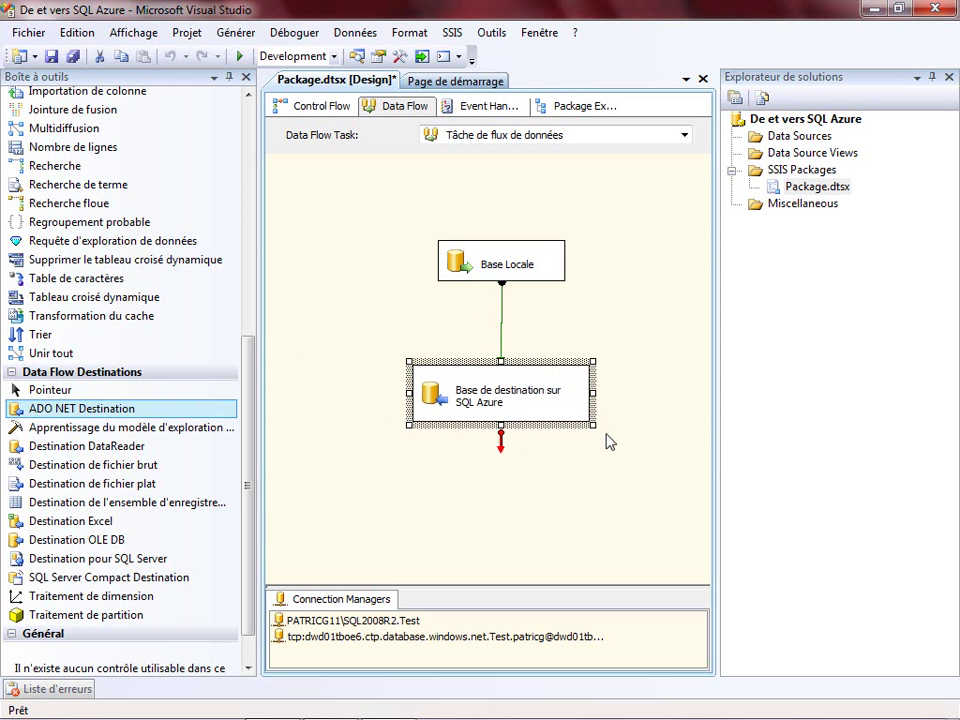
left_click(328, 289)
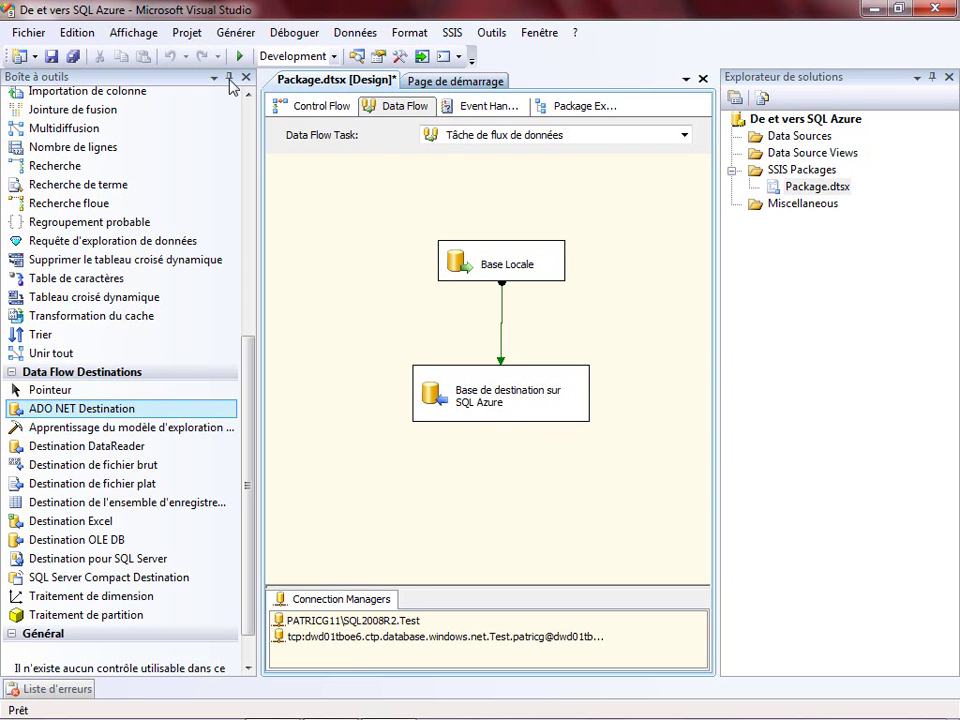
- Run the package in debug mode and review its data flow and execution progress log
left_click(229, 78)
left_click(240, 56)
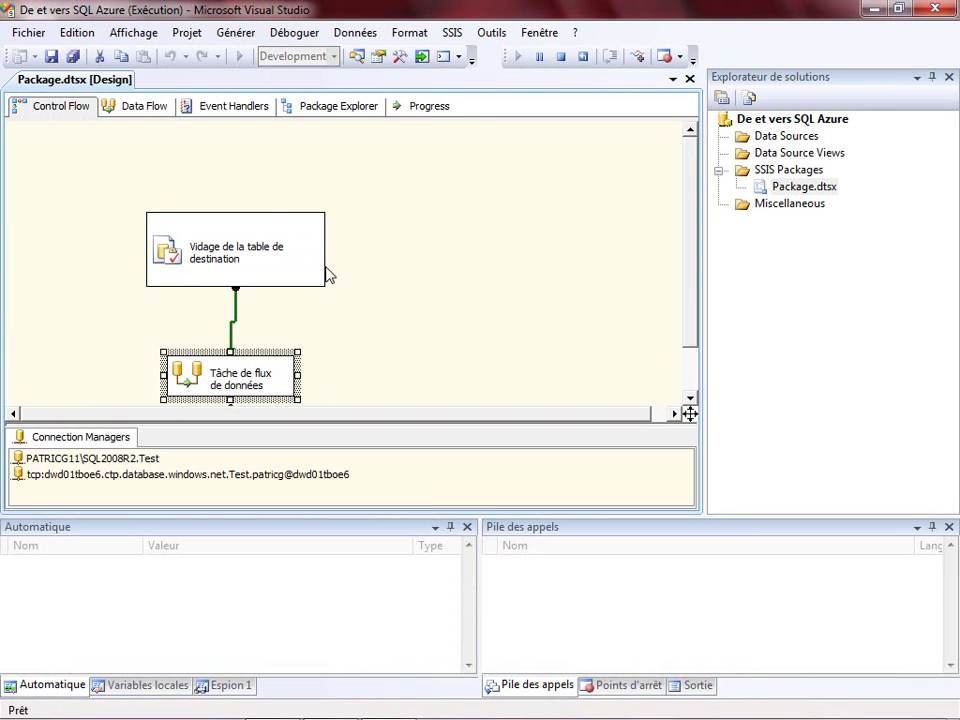
left_click(126, 110)
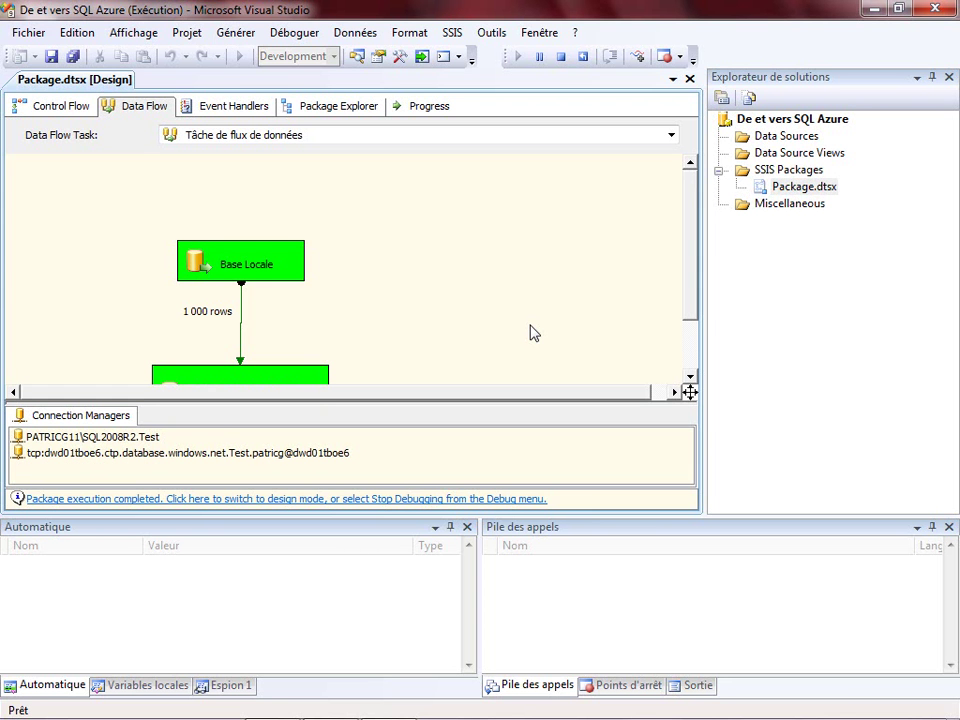
scroll(688, 383, "down", 2)
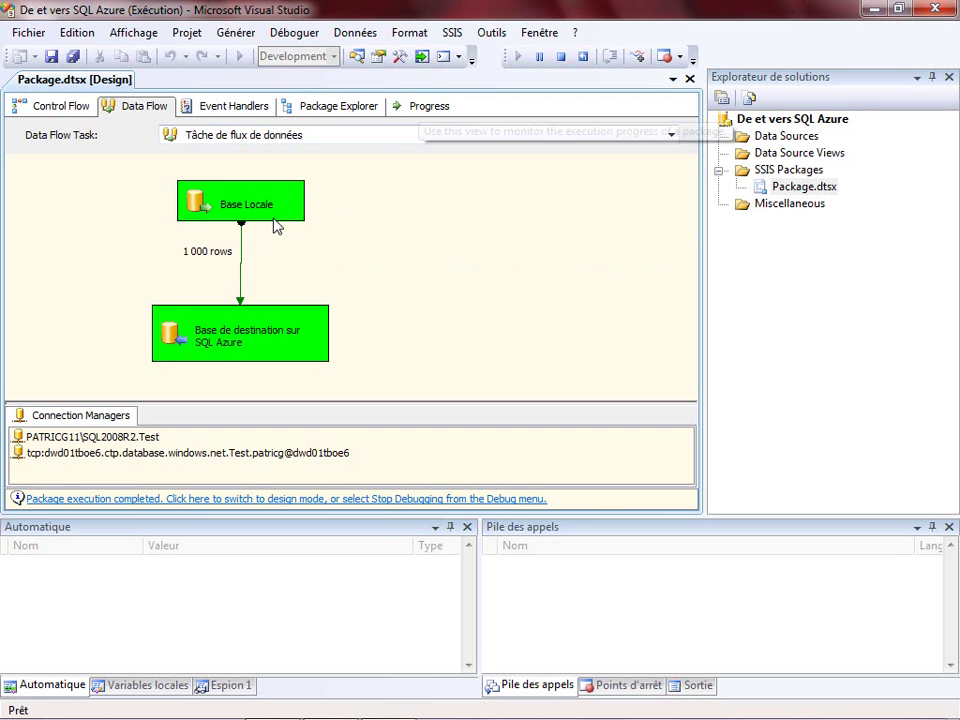
left_click(429, 109)
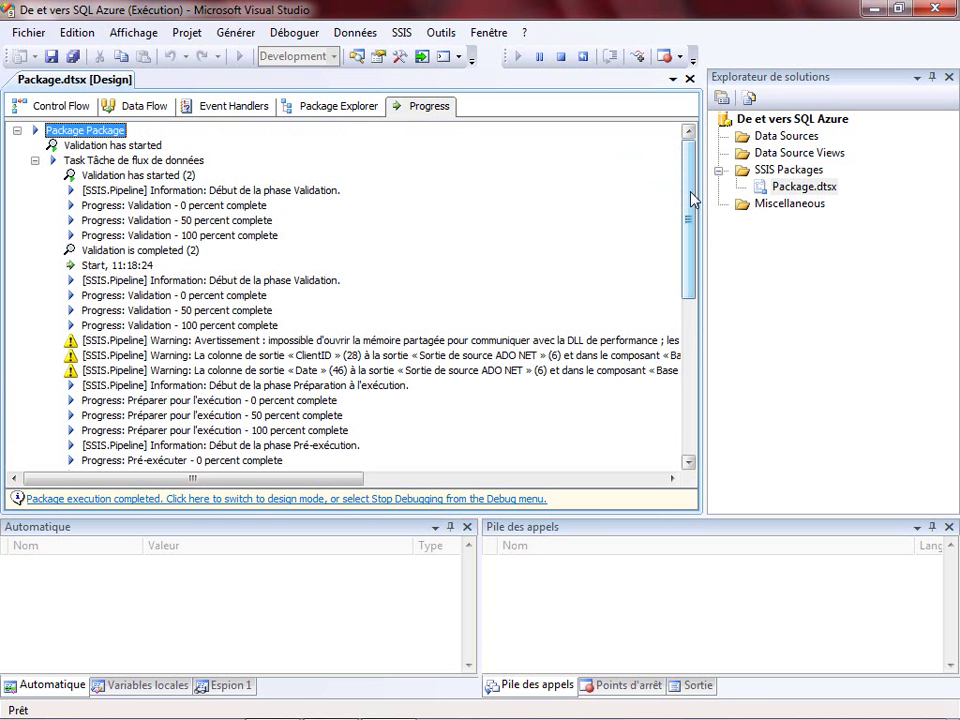
left_click_drag(692, 198, 688, 376)
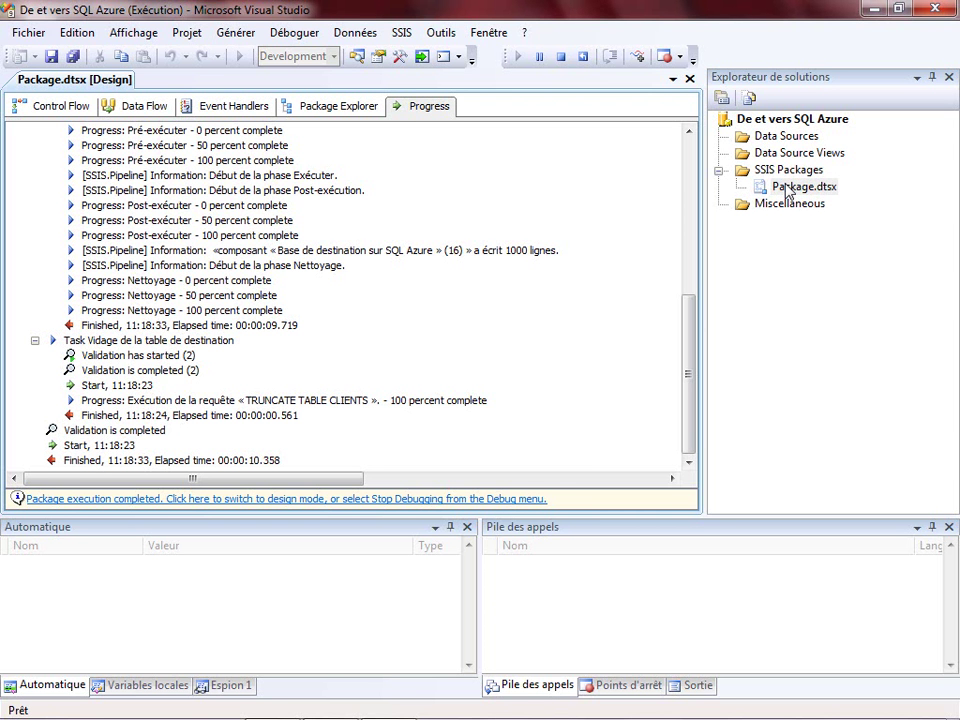
- Switch to SQL Server Management Studio and connect the count query to the Test database on the ctp.database.windows.net server with the saved SQL login
mouse_move(300, 715)
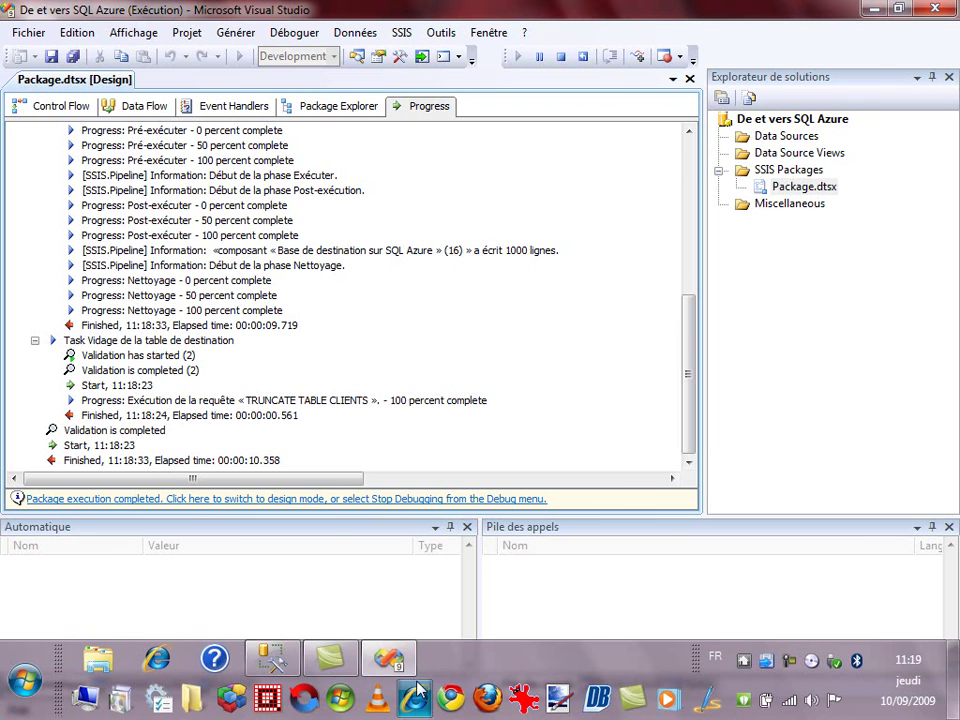
left_click(270, 664)
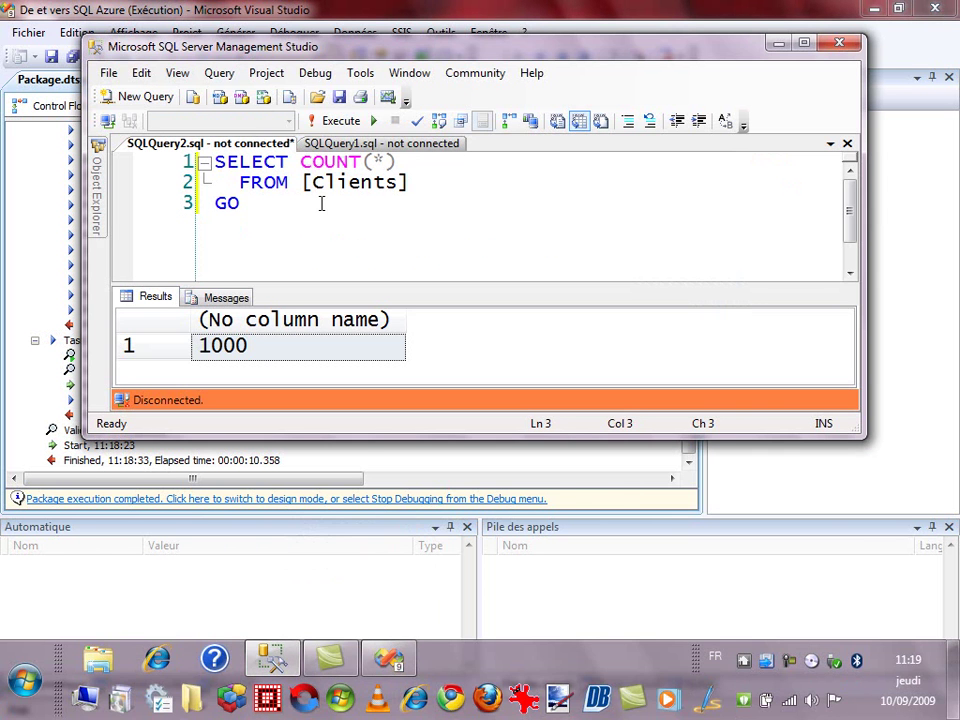
left_click(107, 121)
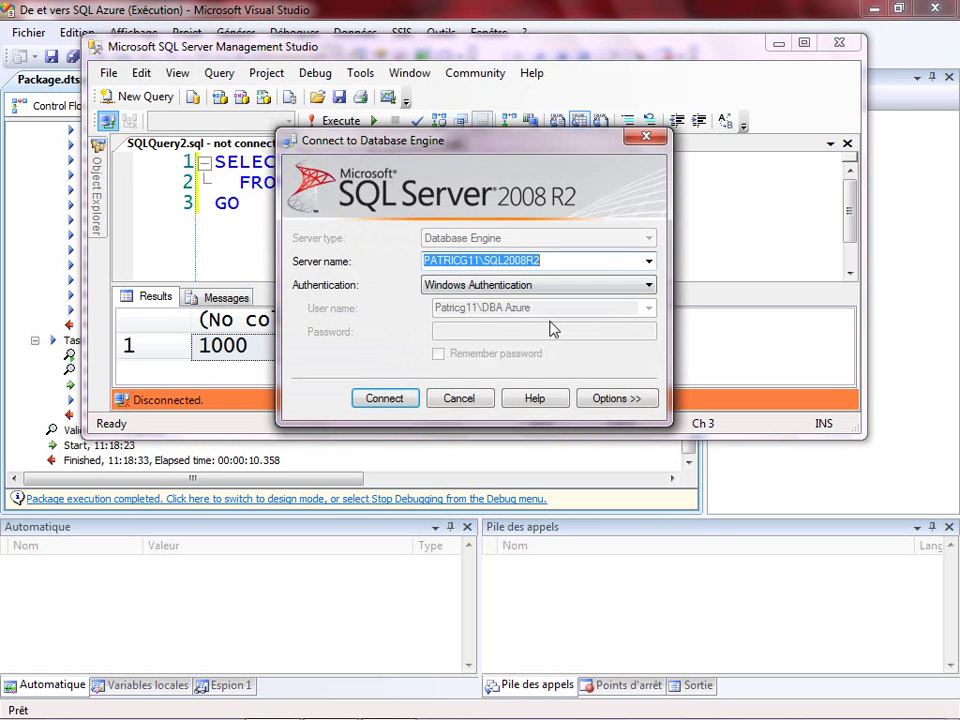
left_click(646, 261)
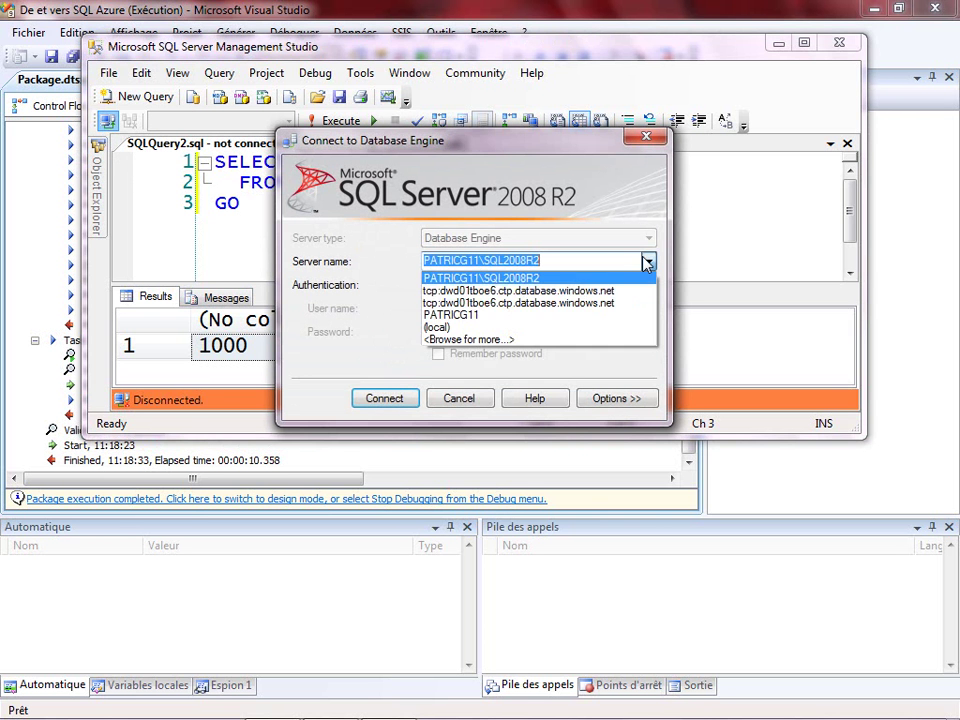
left_click(543, 291)
left_click(649, 309)
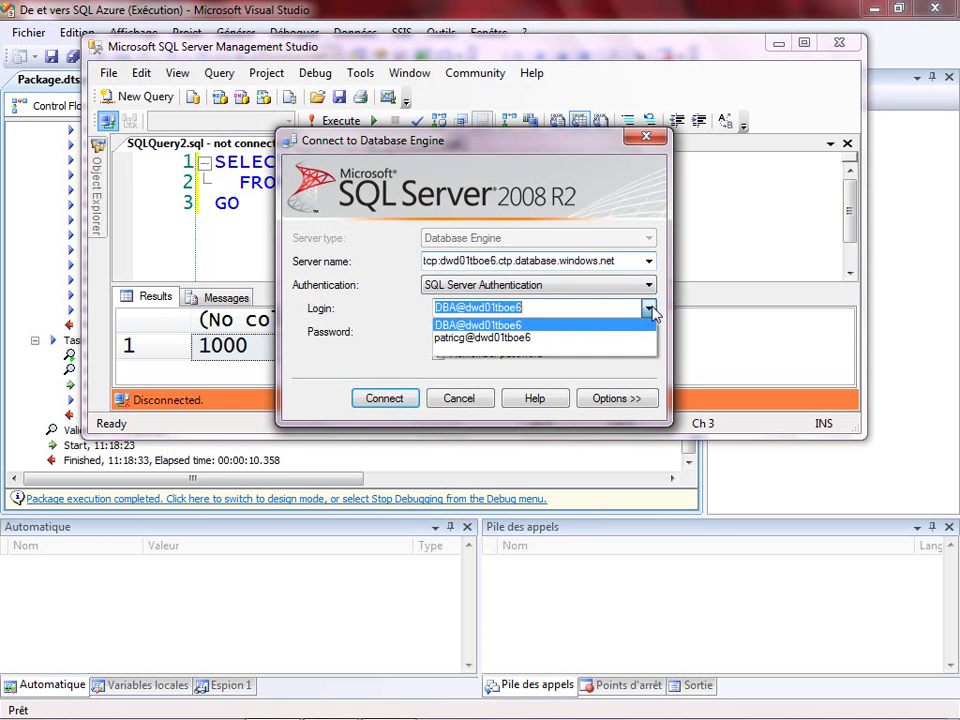
left_click(461, 338)
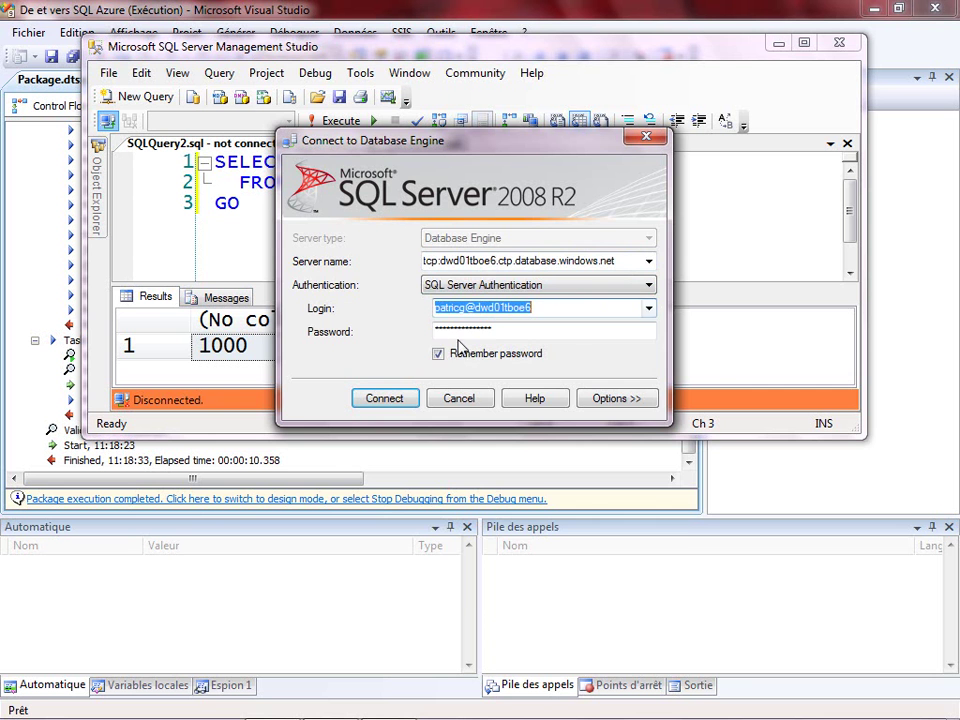
left_click(638, 399)
left_click(634, 300)
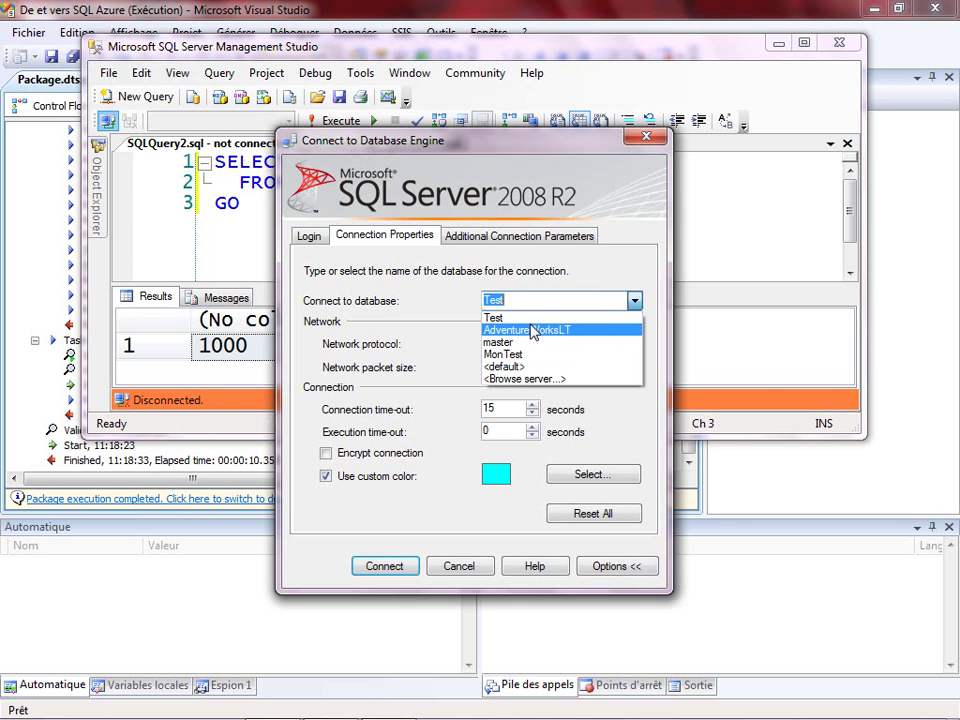
left_click(510, 316)
left_click(381, 566)
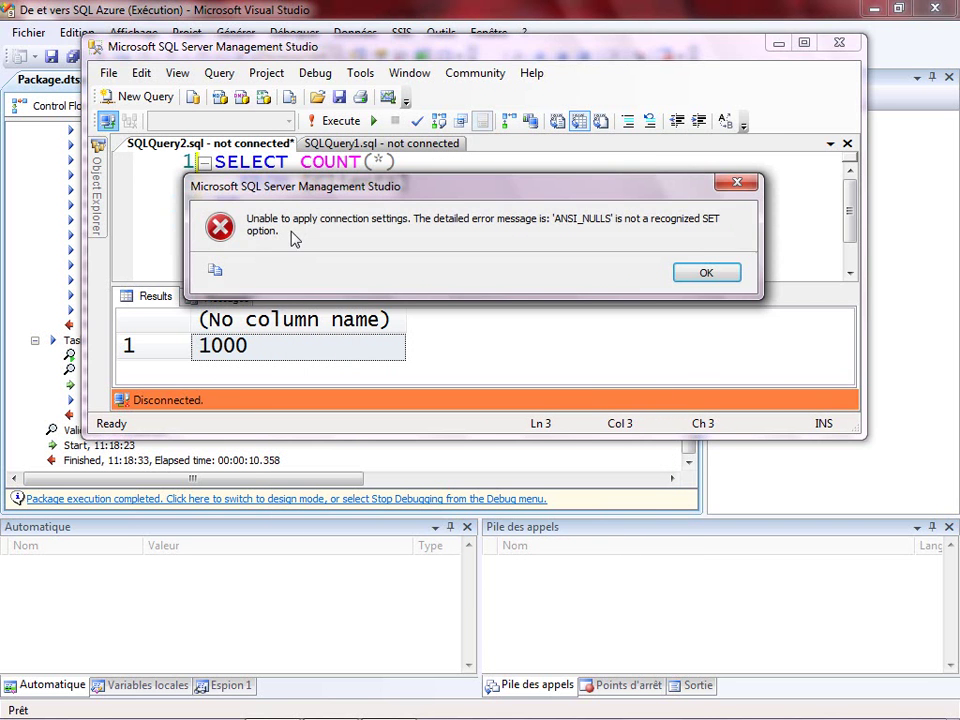
left_click(683, 271)
- Execute the SELECT COUNT(*) query on the Clients table, then return to Visual Studio
left_click_drag(446, 221, 188, 162)
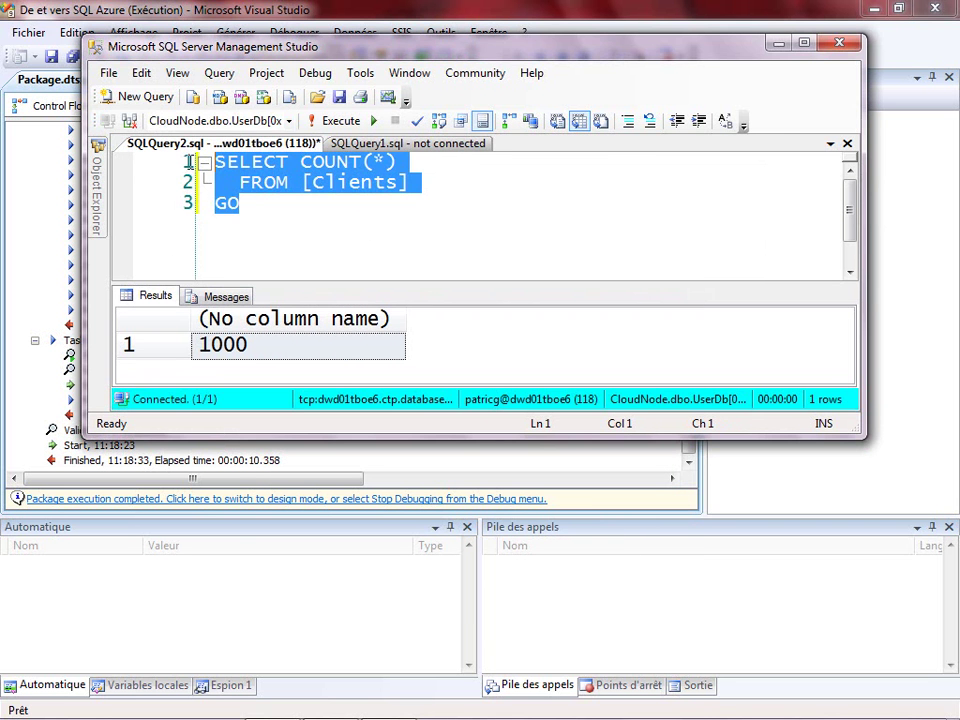
left_click(340, 122)
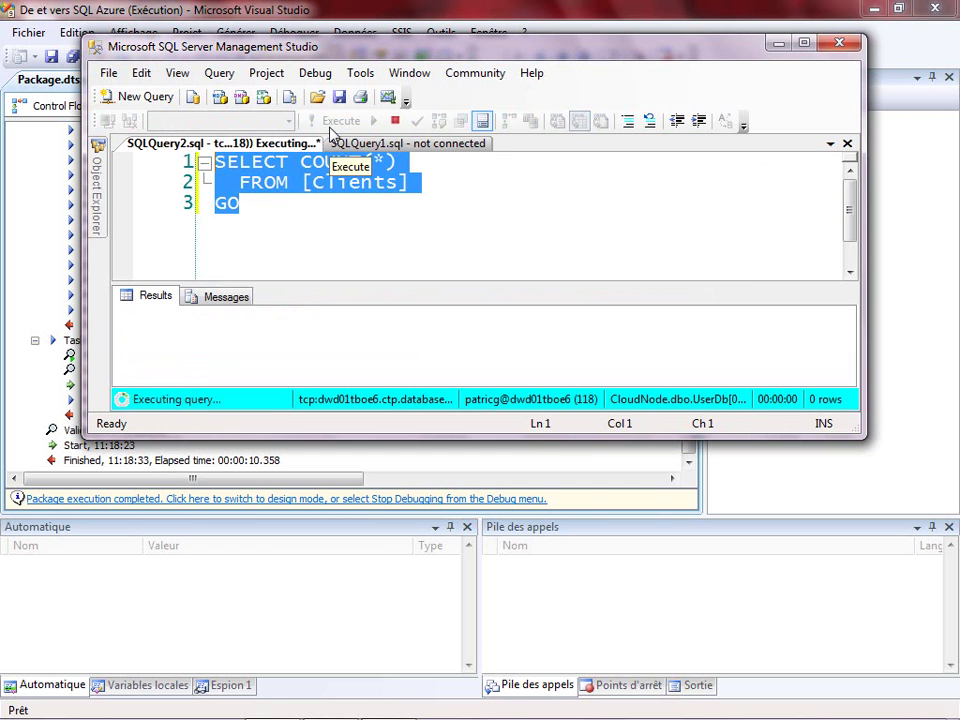
left_click(778, 45)
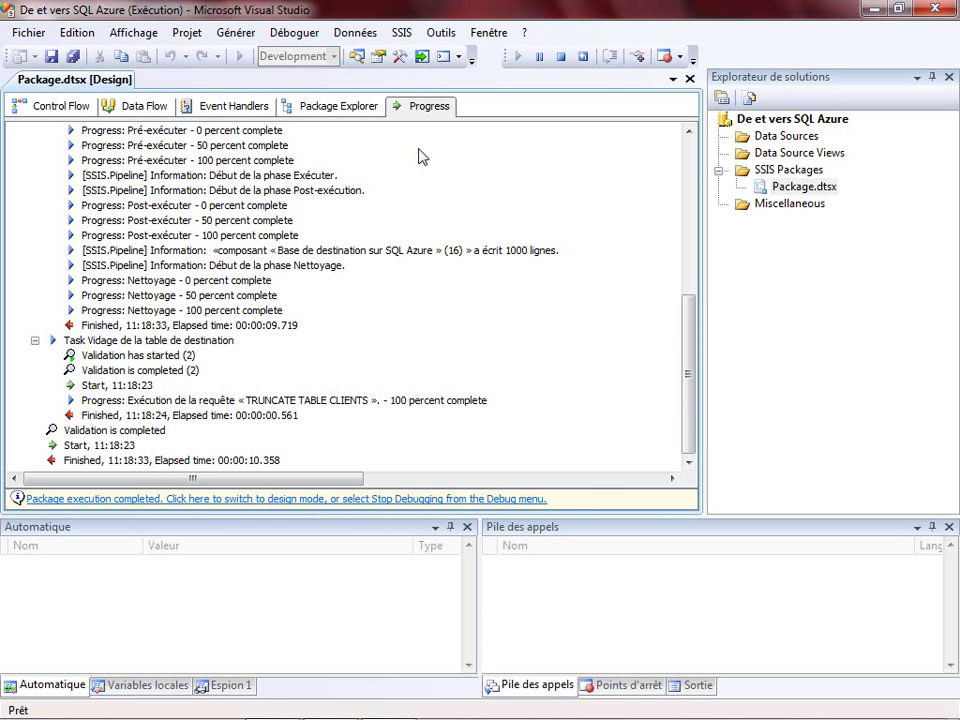
- Rename Package.dtsx as "Chargement SQL Azure.dtsx" and accept renaming the package object as well
left_click(815, 187)
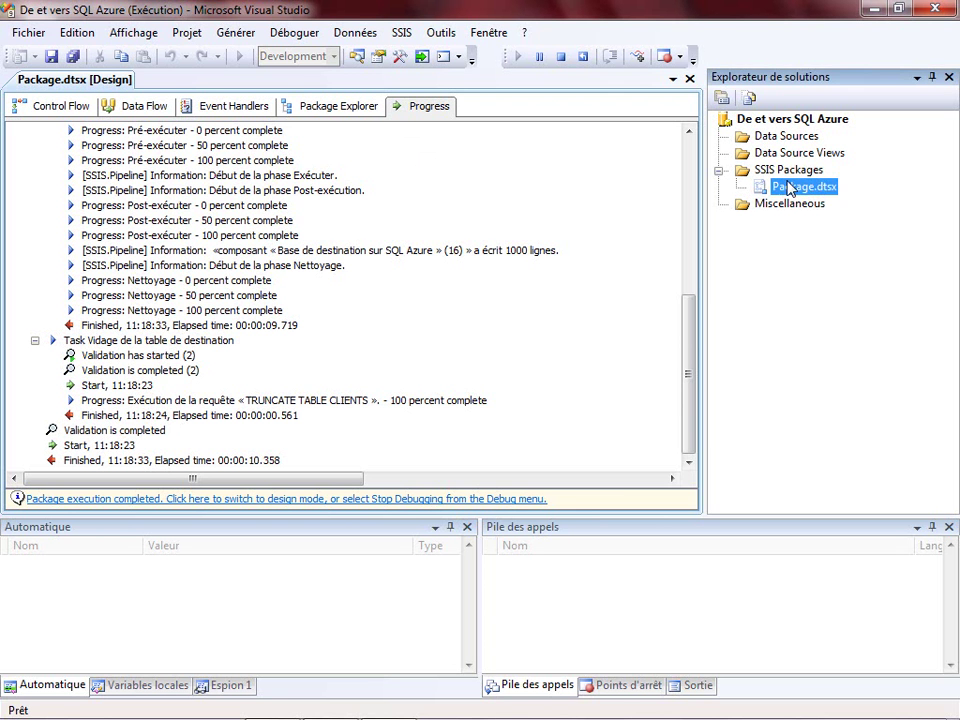
left_click(793, 188)
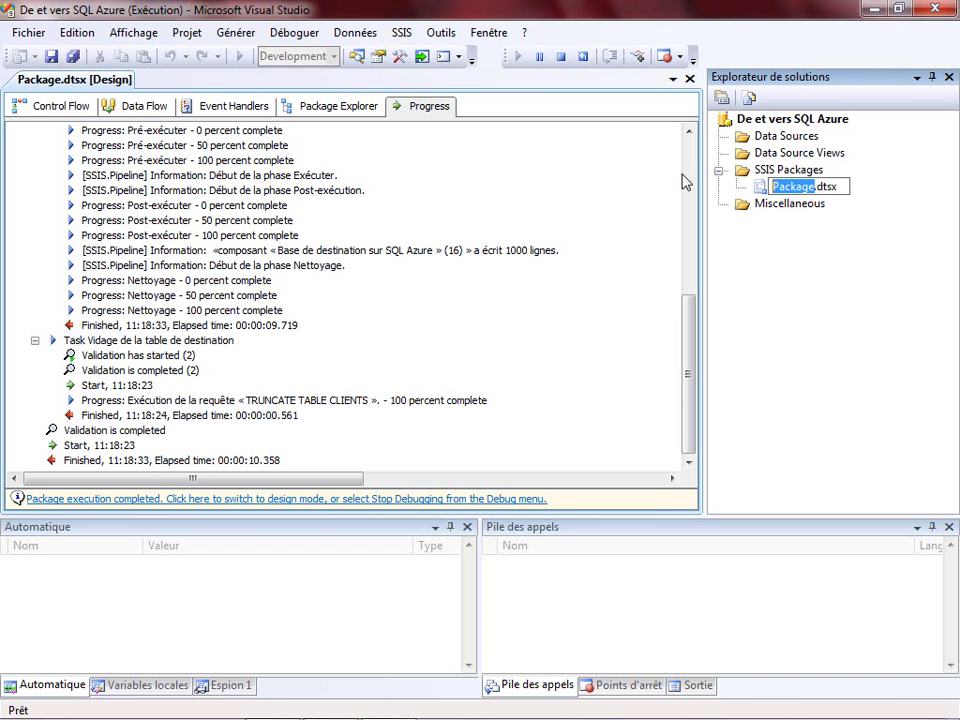
type("Chargement")
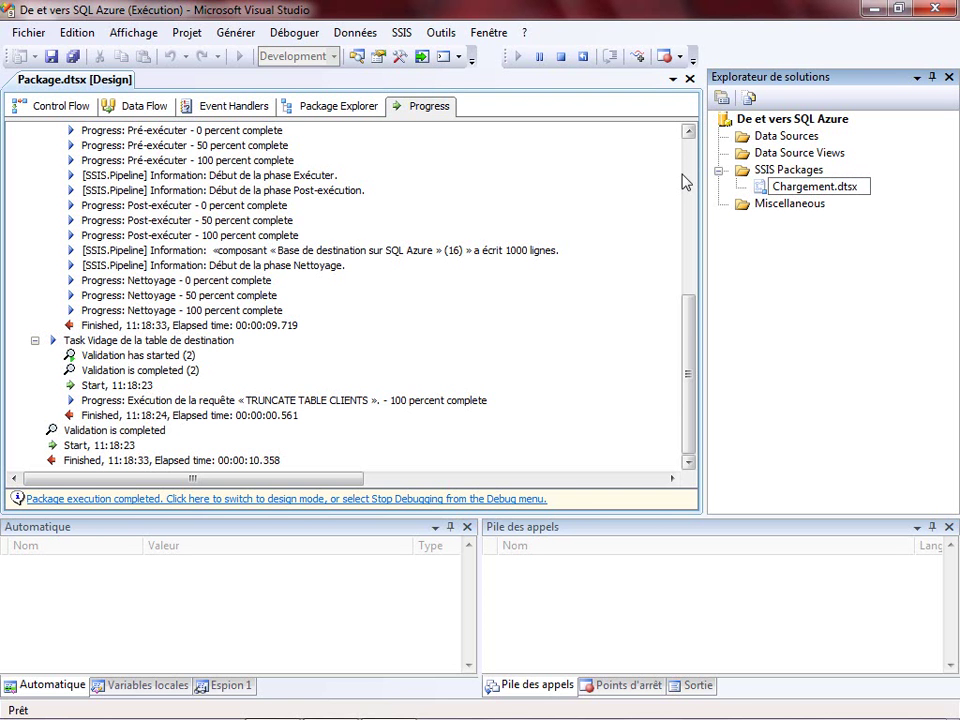
type(" SQL Azure")
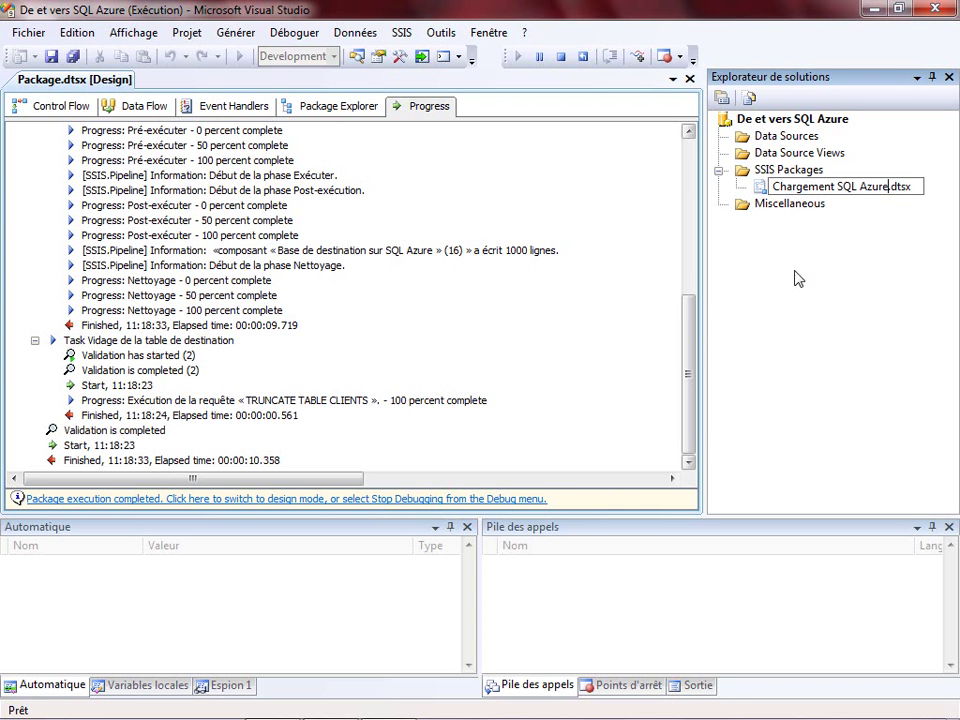
key("Return")
left_click(662, 400)
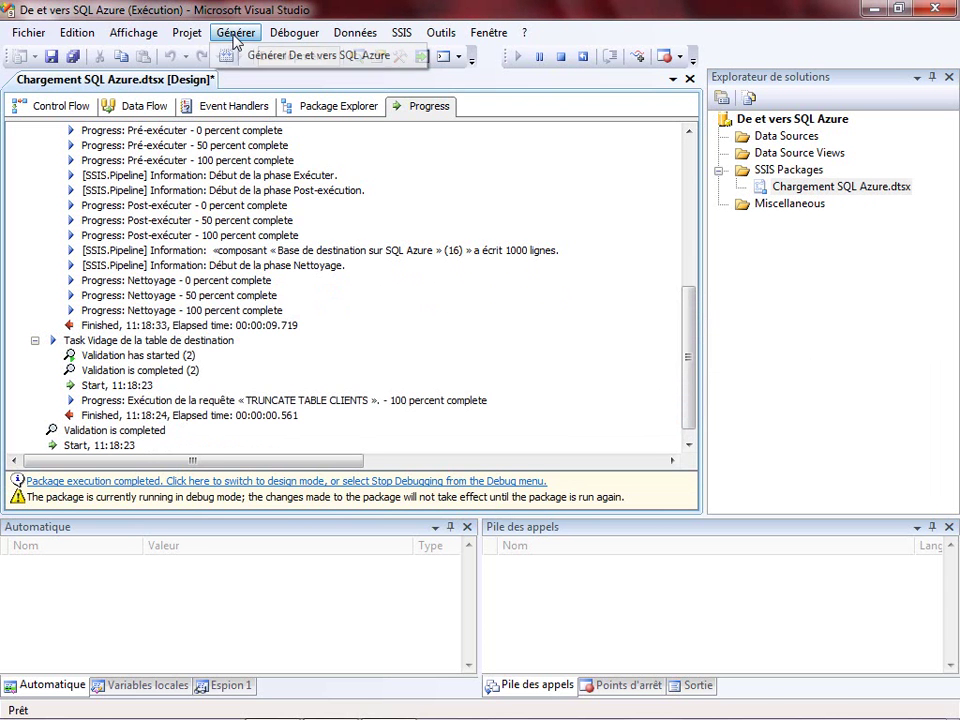
- Stop the debugging session and duplicate Chargement SQL Azure.dtsx within the project's SSIS Packages folder
left_click(294, 32)
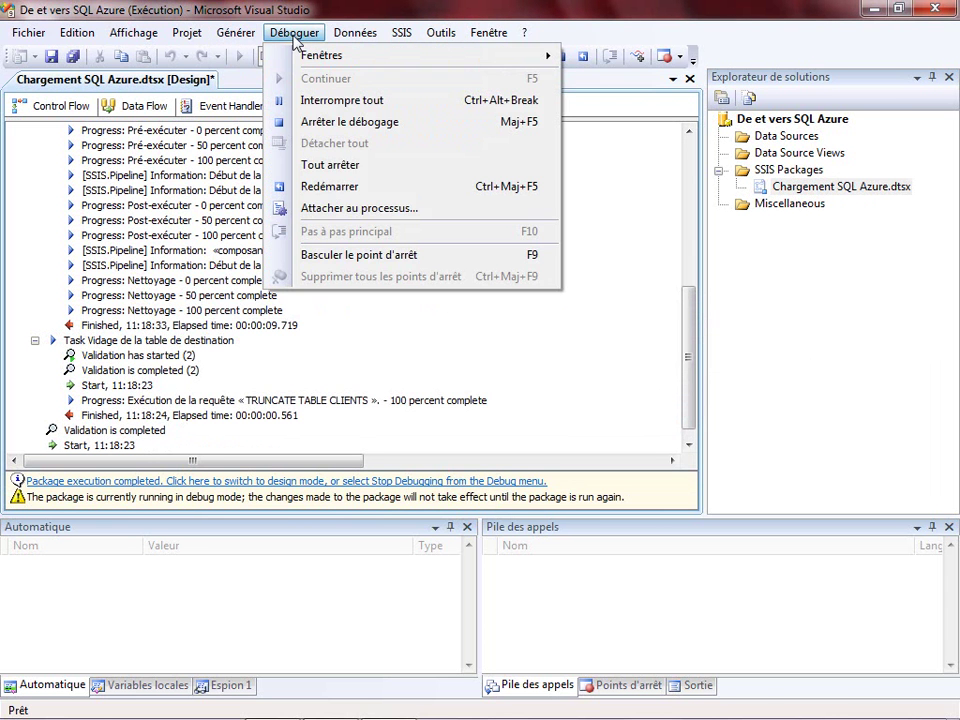
left_click(316, 170)
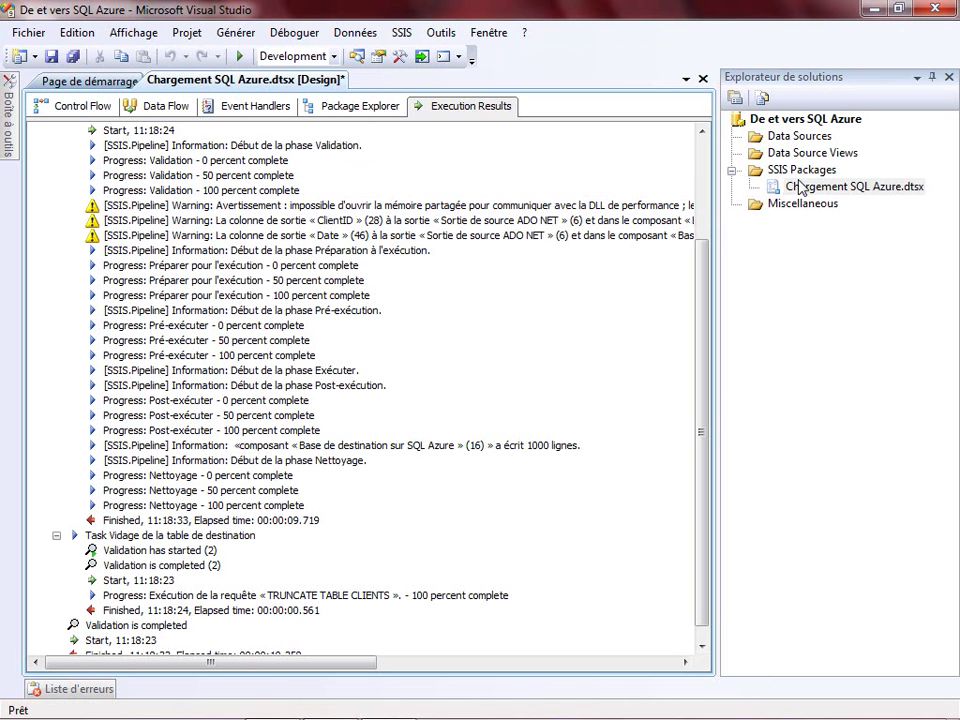
right_click(800, 188)
left_click(772, 272)
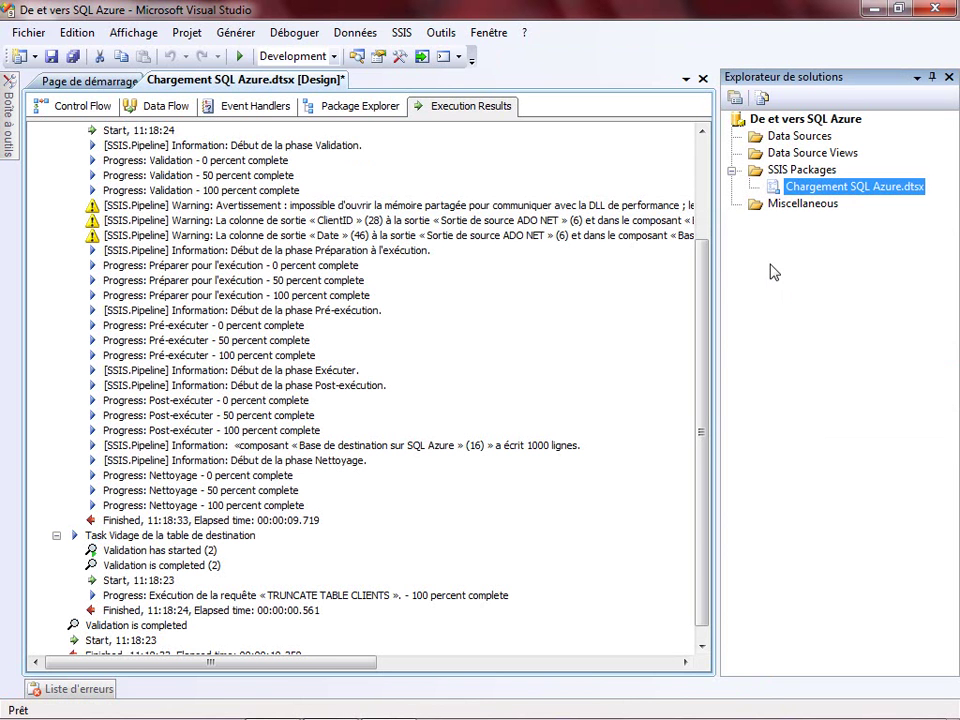
key("ctrl+v")
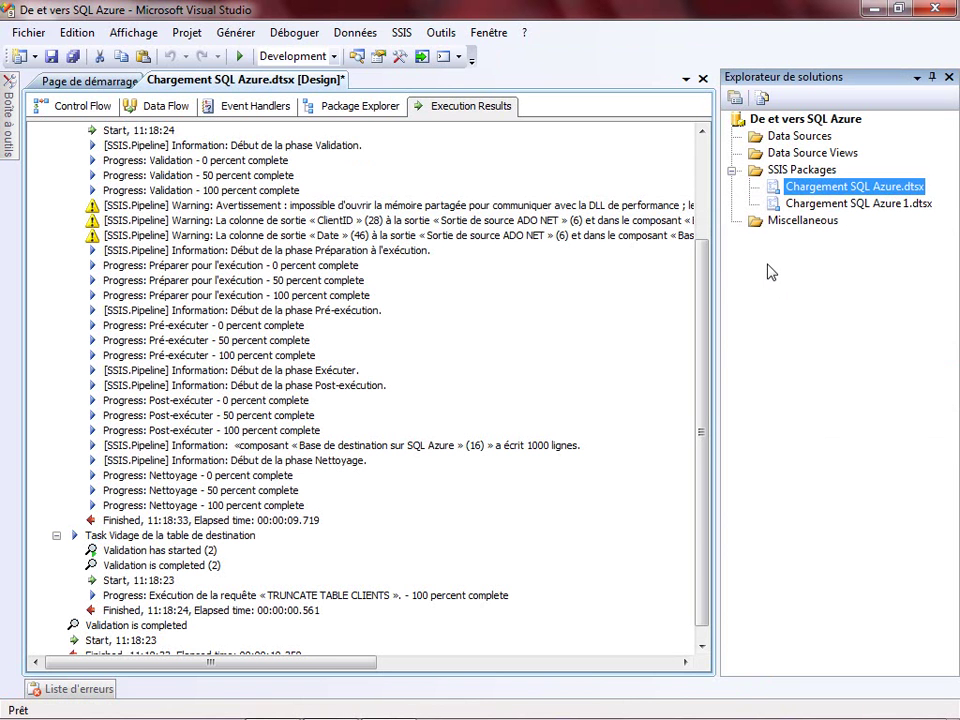
- Rename the copied package as "Déchargement SQL Azure.dtsx" and accept renaming the package object as well
left_click(849, 205)
left_click(889, 205)
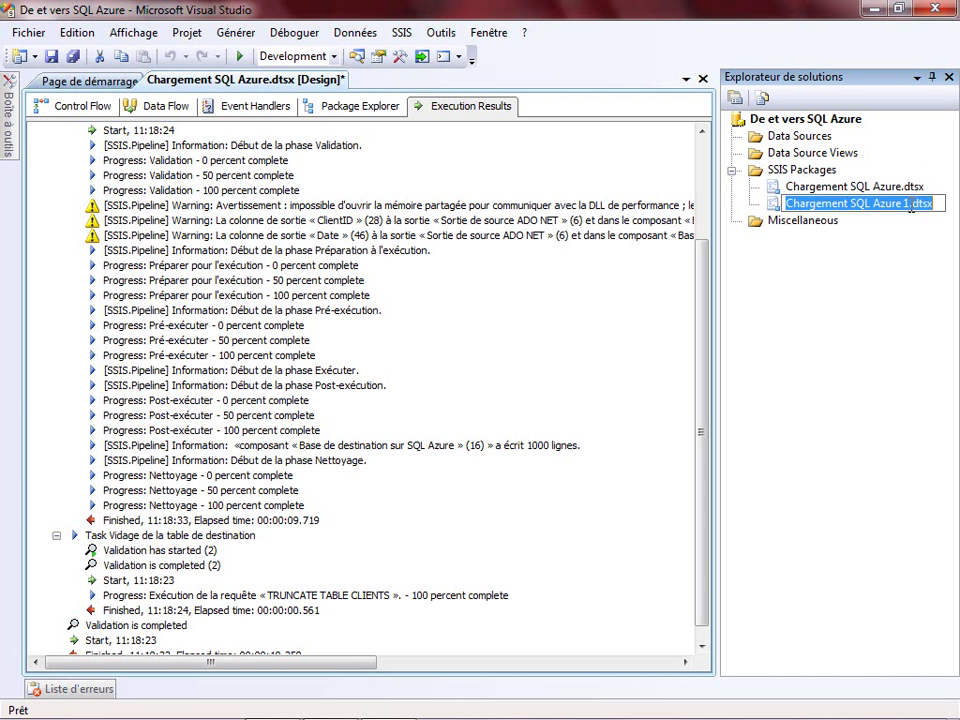
left_click(908, 203)
key("BackSpace")
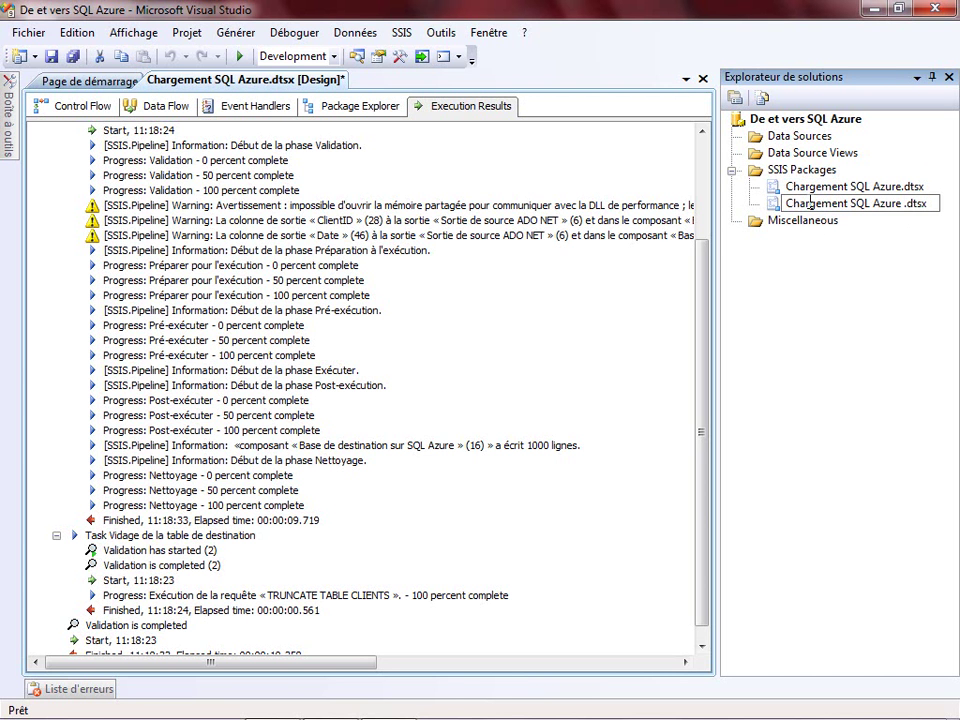
key("BackSpace")
type("Dé")
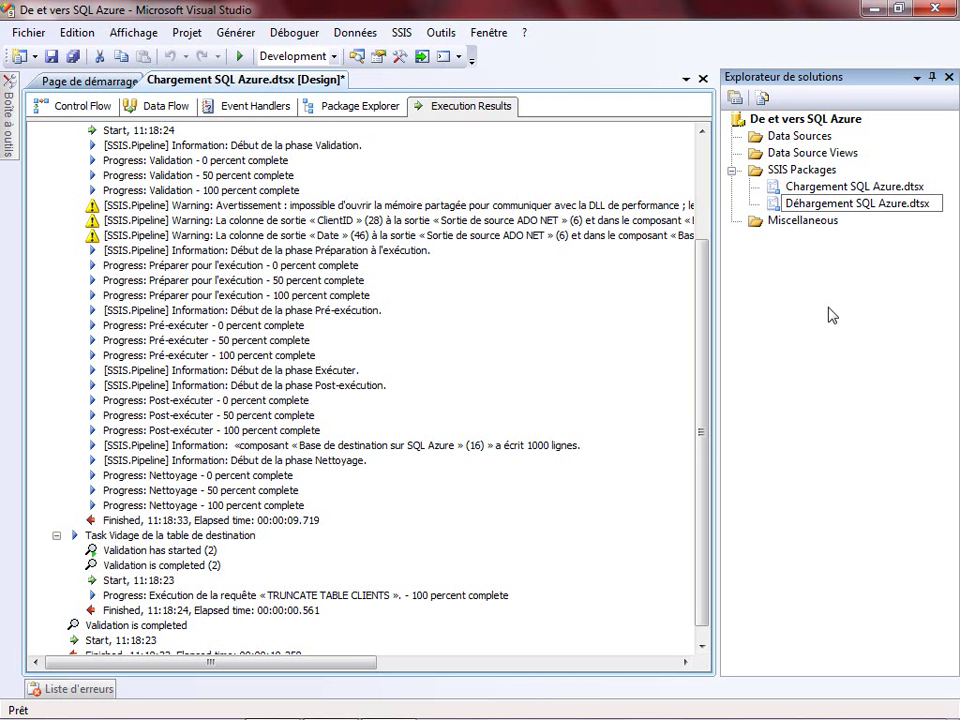
type("c")
key("Return")
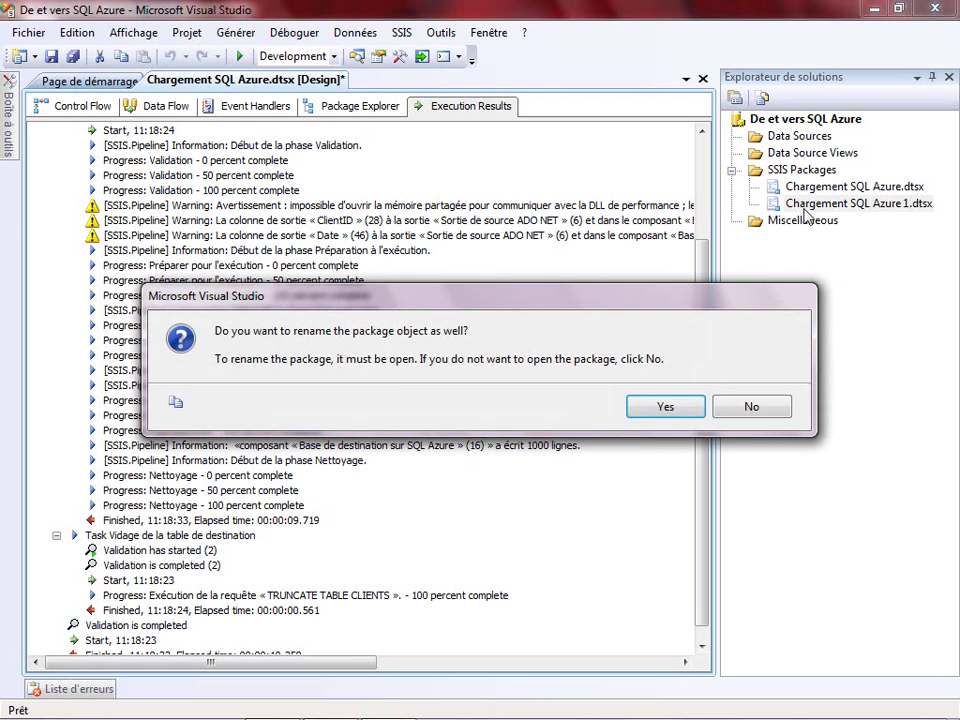
left_click(660, 410)
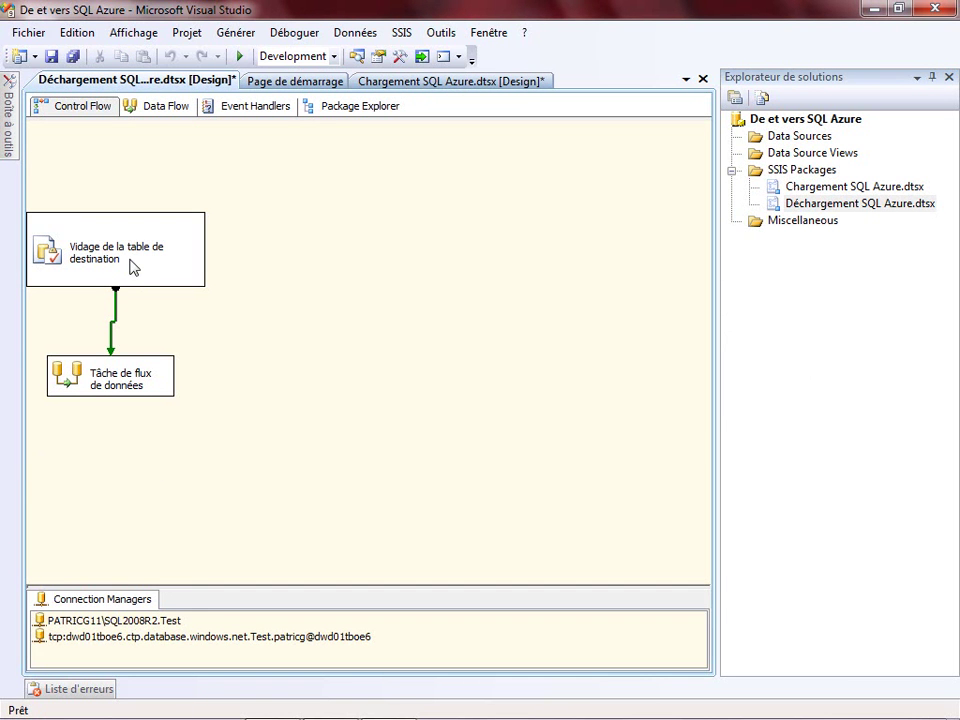
- Shift the "Vidage de la table de destination" task to the right and set its connection to the local SQL2008R2.Test database
left_click(158, 240)
left_click_drag(160, 212, 254, 207)
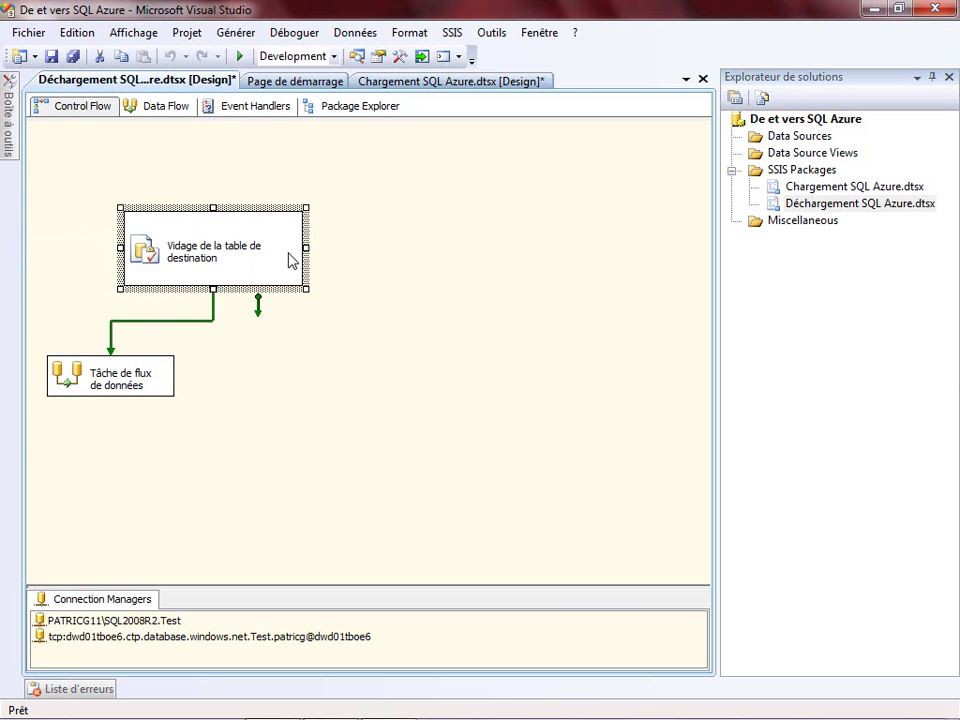
left_click(288, 259)
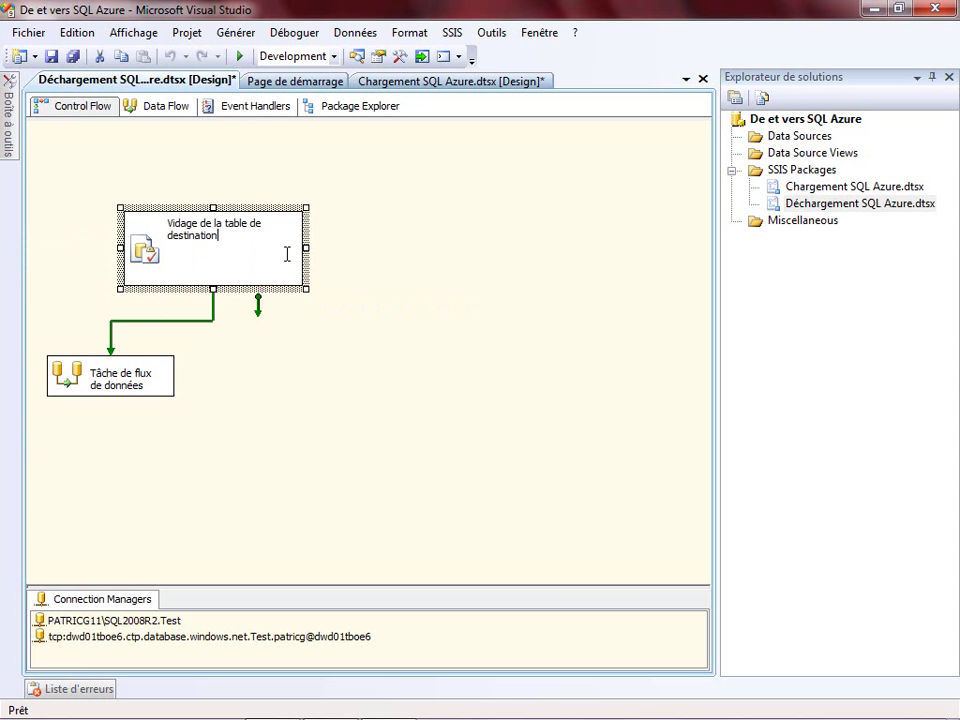
double_click(249, 211)
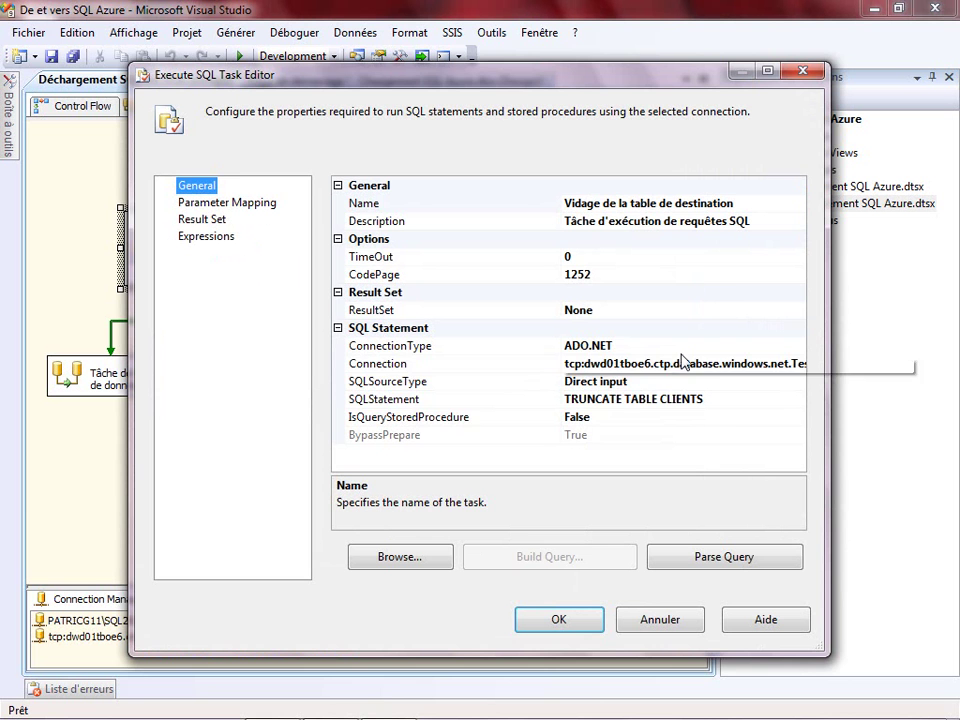
left_click(683, 363)
left_click(797, 365)
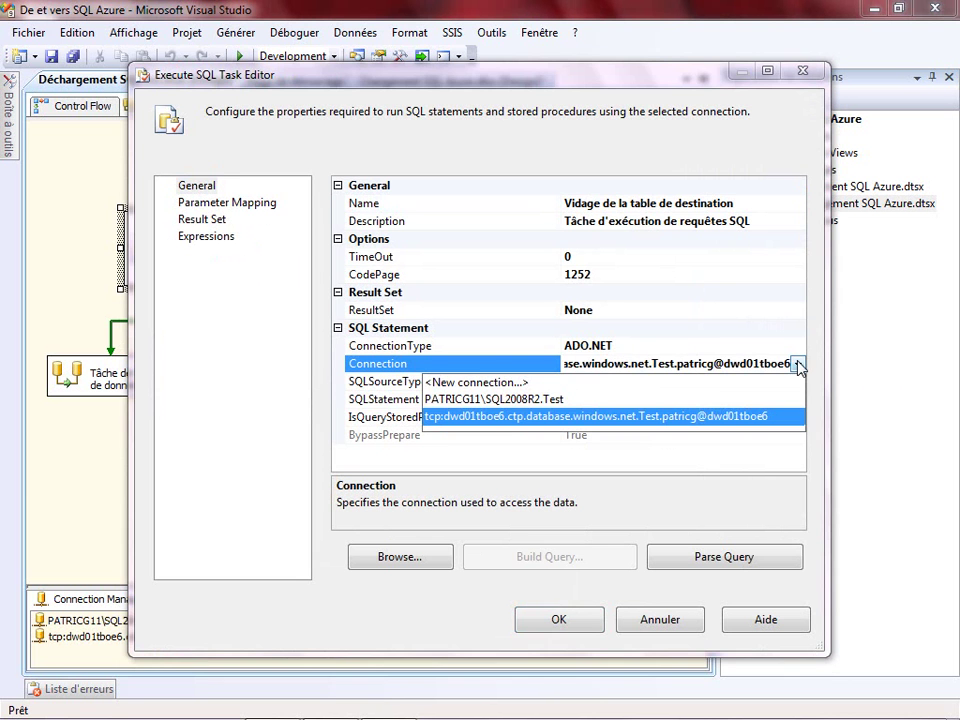
left_click(512, 400)
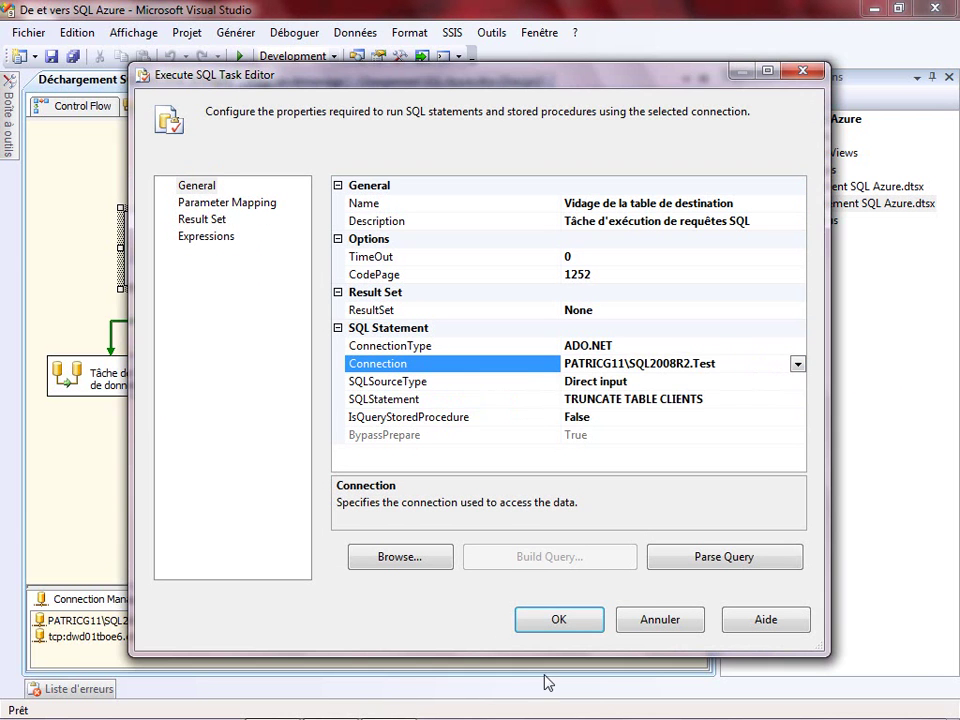
- Parse the TRUNCATE TABLE CLIENTS query and accept the Execute SQL task settings
left_click(703, 557)
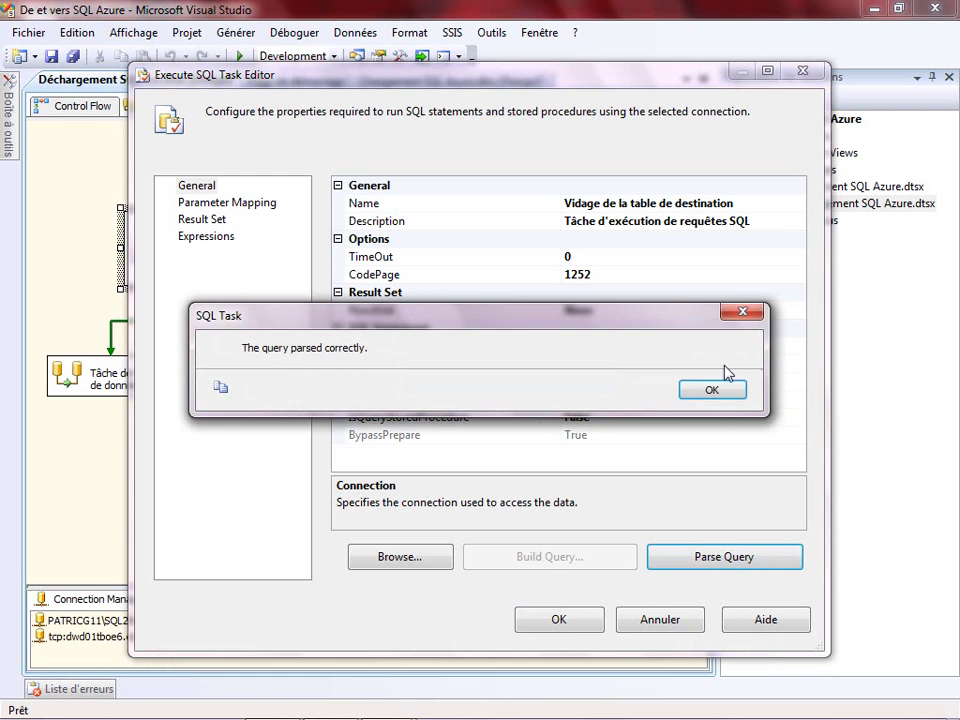
left_click(709, 390)
left_click(577, 630)
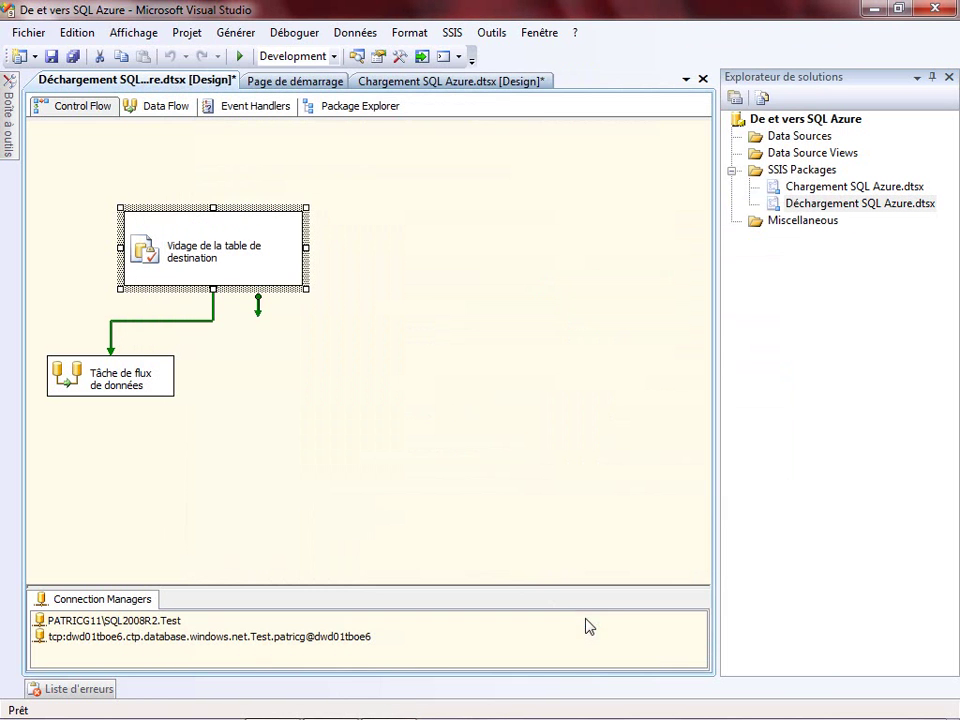
- Reposition "Tâche de flux de données" beneath the table-emptying task and open its data flow
left_click(176, 381)
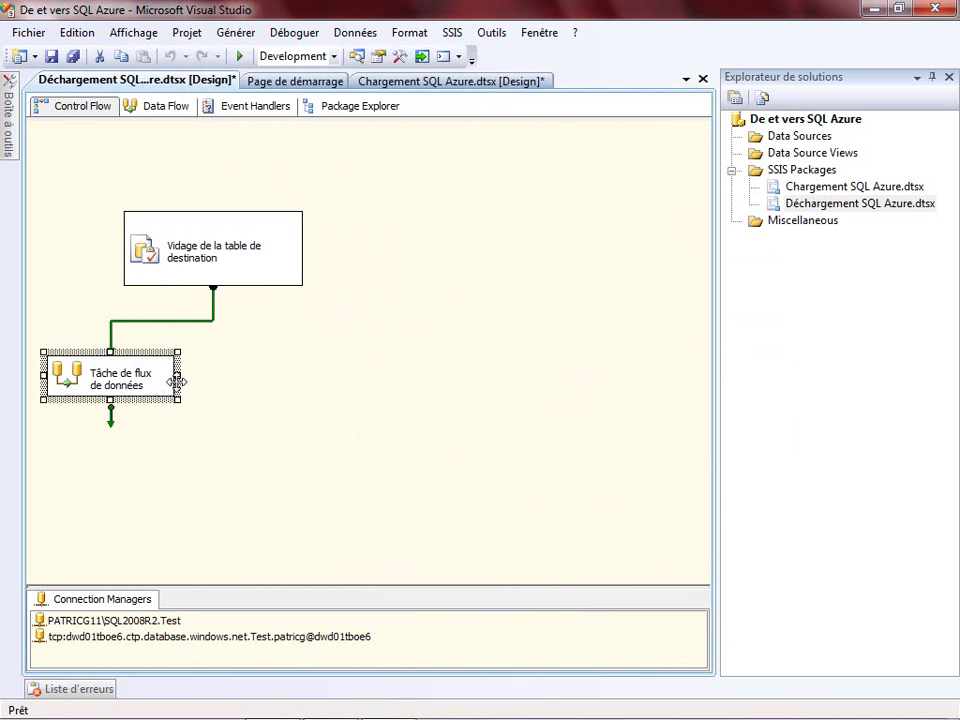
left_click_drag(178, 378, 258, 393)
left_click(163, 106)
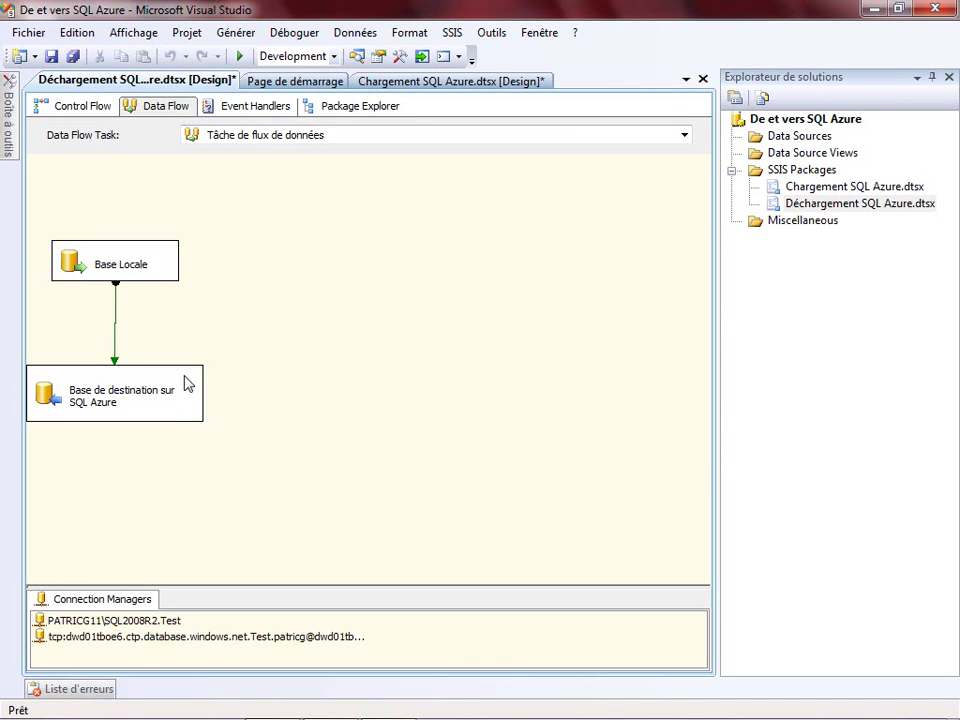
- Shift both data flow components to the right and rename the Base Locale source as "Base Azure"
left_click_drag(192, 383, 247, 390)
left_click_drag(147, 258, 236, 261)
left_click(223, 261)
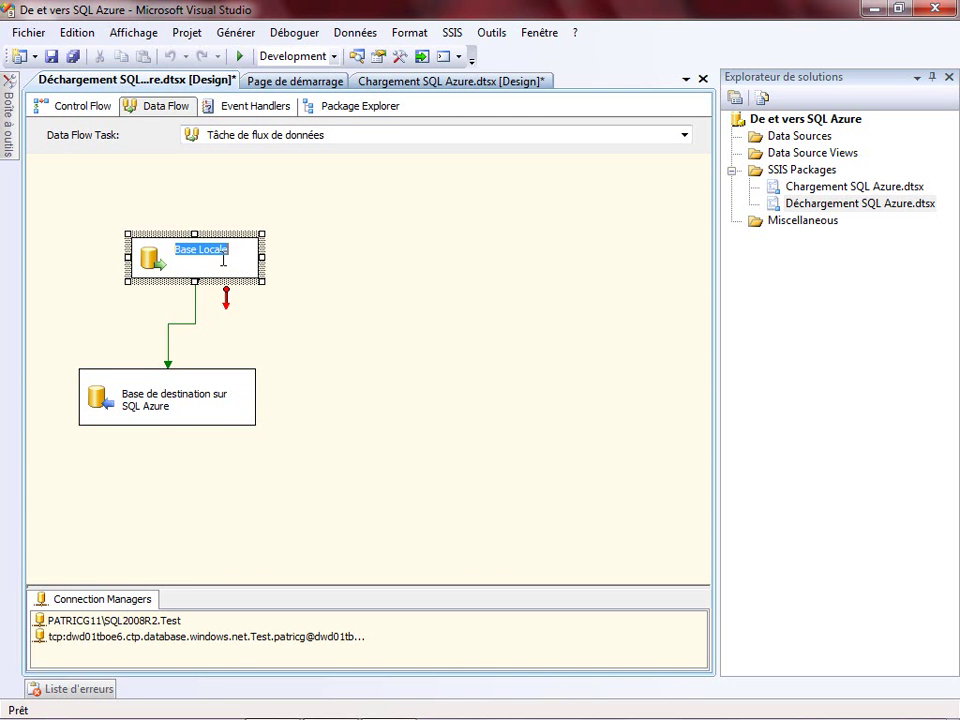
type("B")
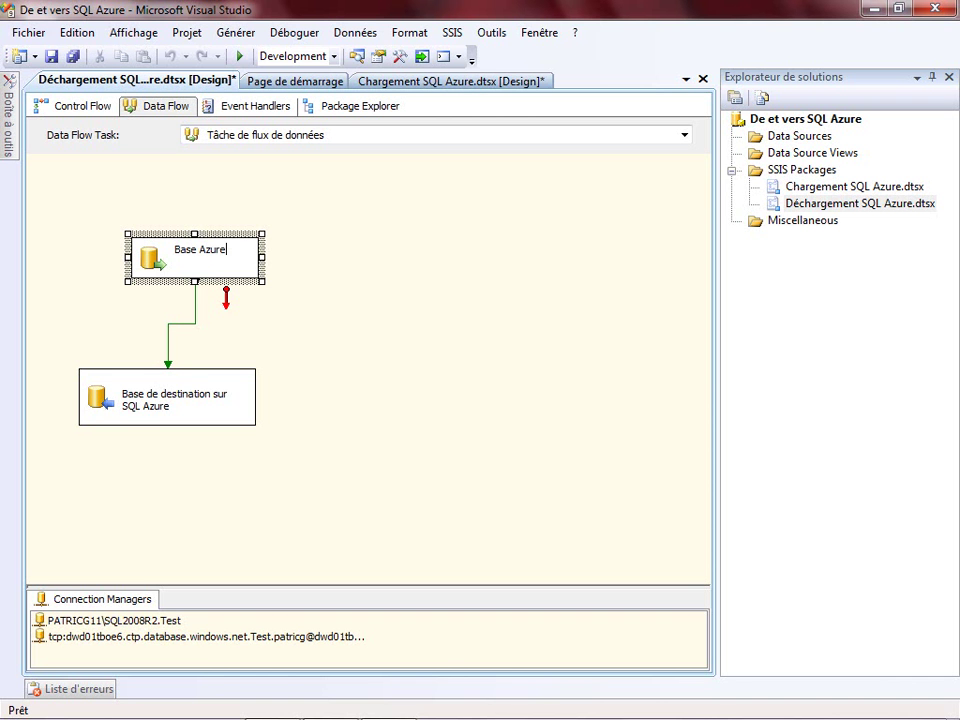
- Rename the destination component as "Base de destination sur le serveur local" and move it slightly to the right beneath the source
left_click(213, 394)
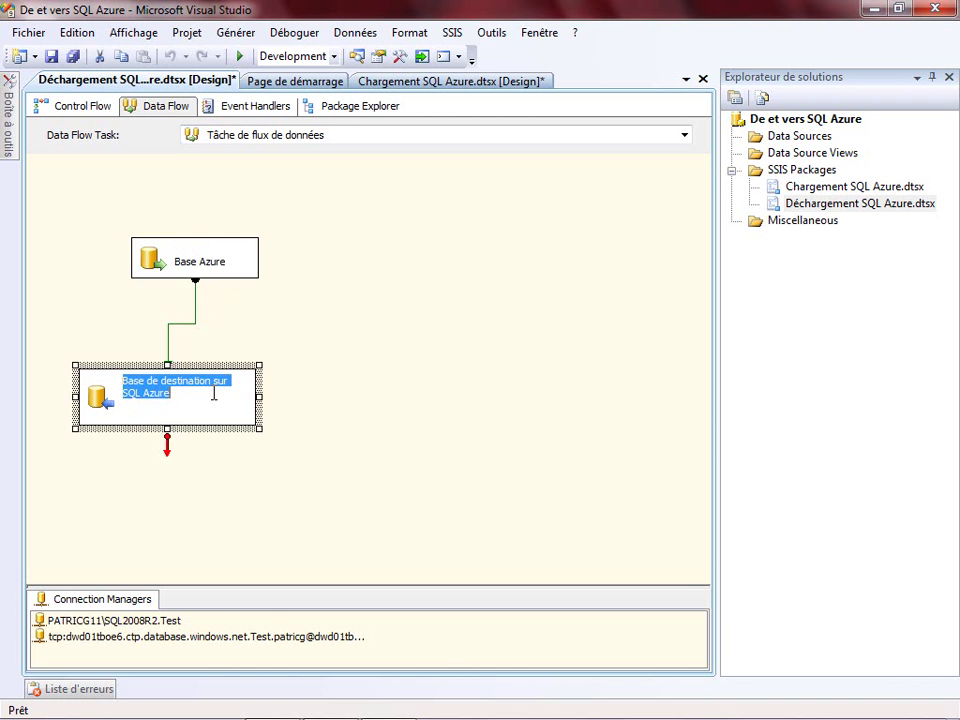
left_click(216, 388)
left_click_drag(213, 385, 209, 400)
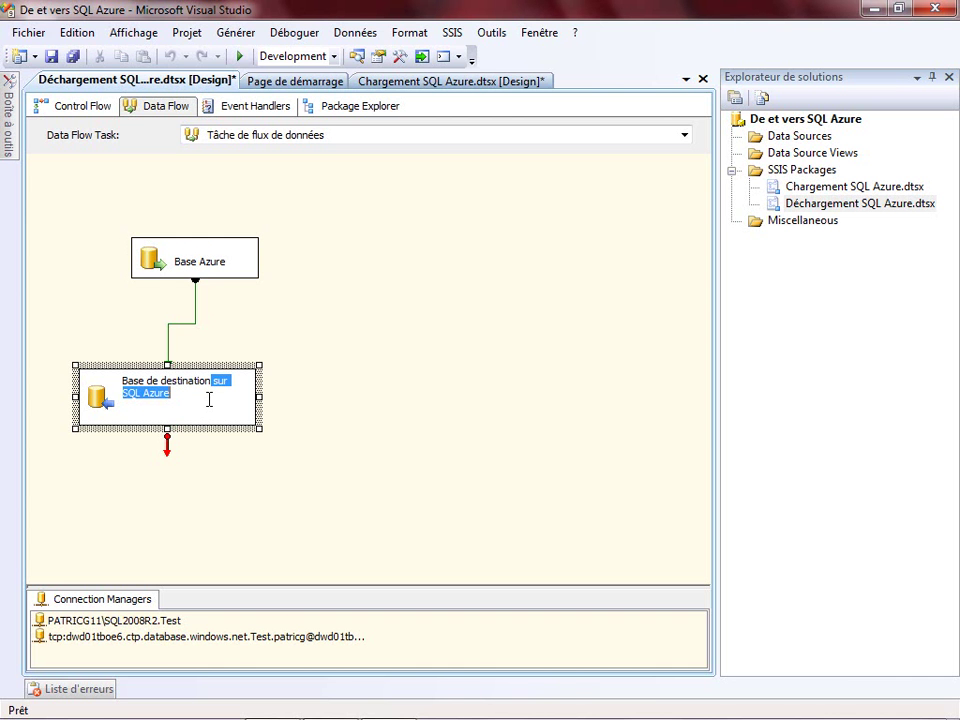
type("serveur local")
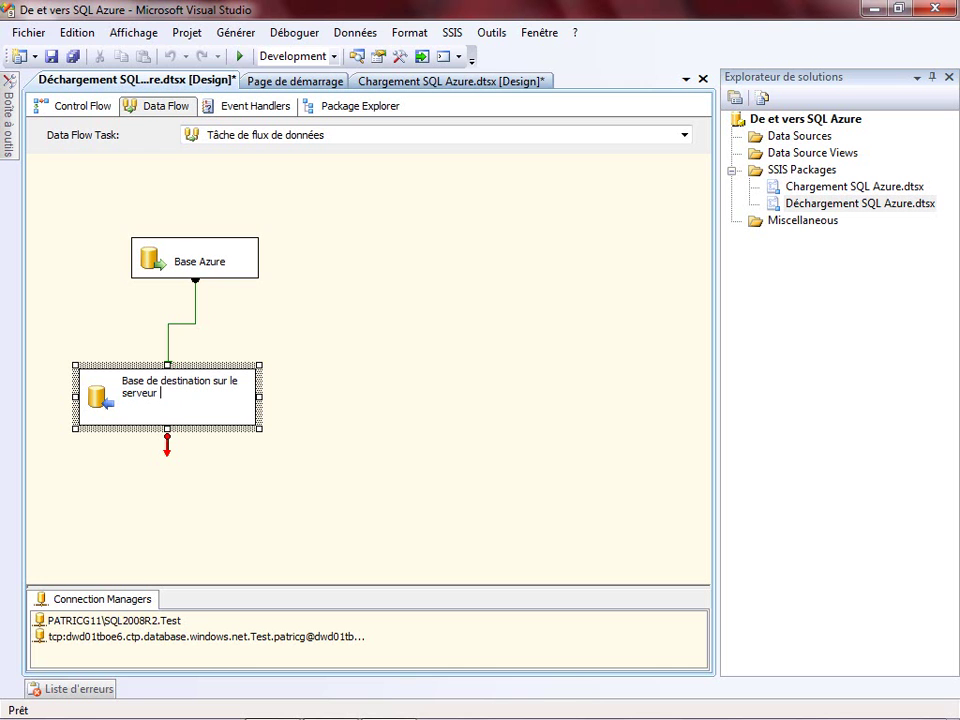
left_click(289, 317)
left_click(222, 378)
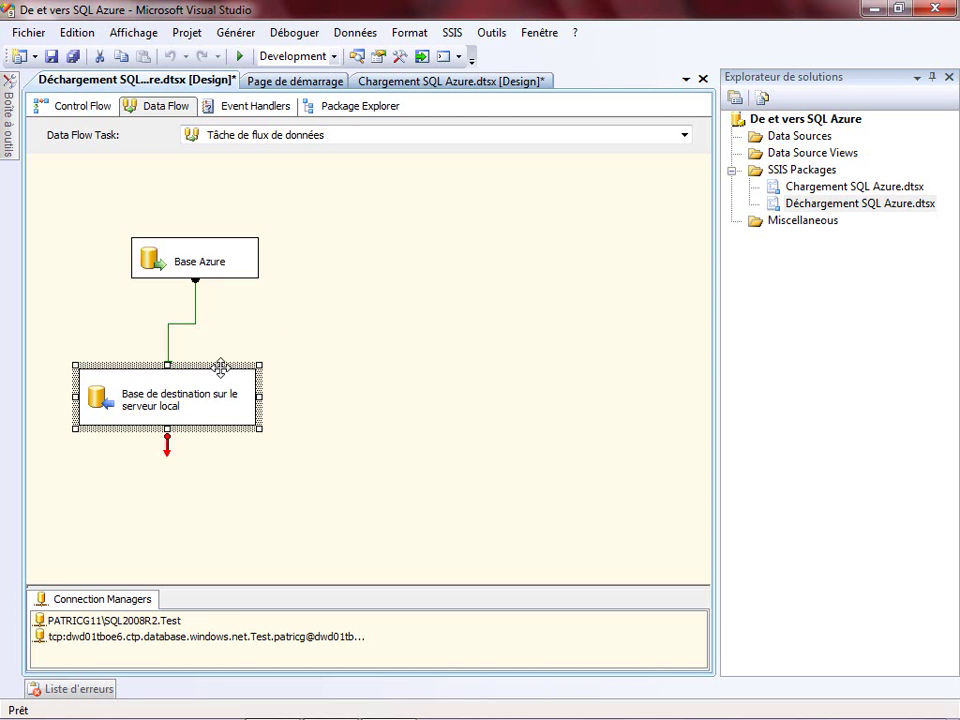
left_click_drag(242, 369, 255, 369)
- Edit the Base Azure source to use the SQL Azure Test connection and read the "dbo"."Clients" table
left_click(213, 266)
right_click(214, 262)
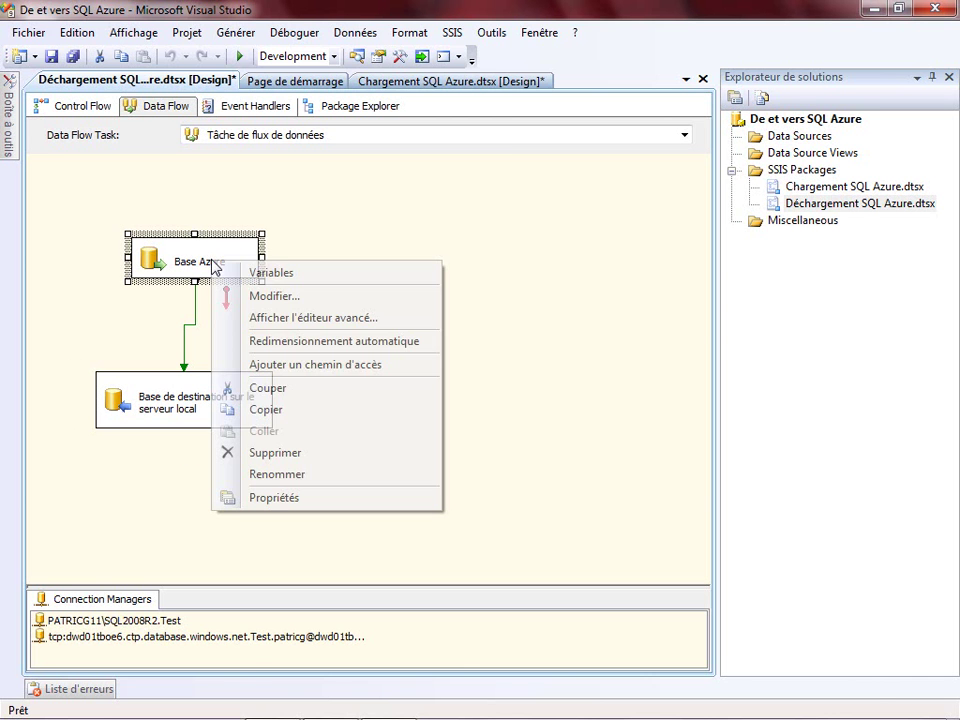
left_click(275, 297)
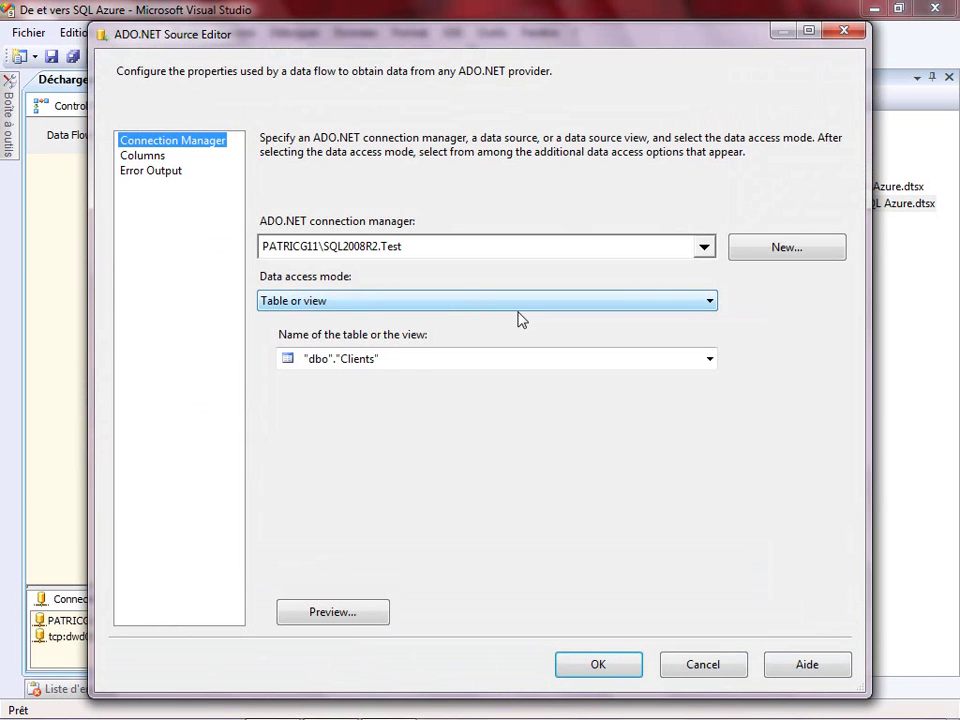
left_click(705, 247)
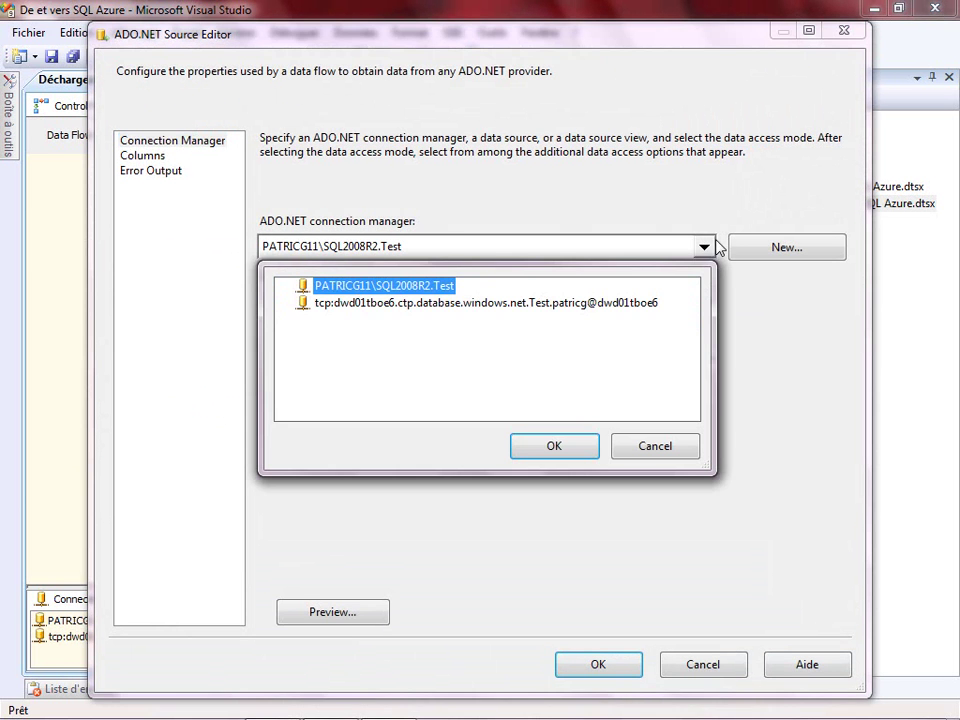
left_click(546, 304)
left_click(567, 447)
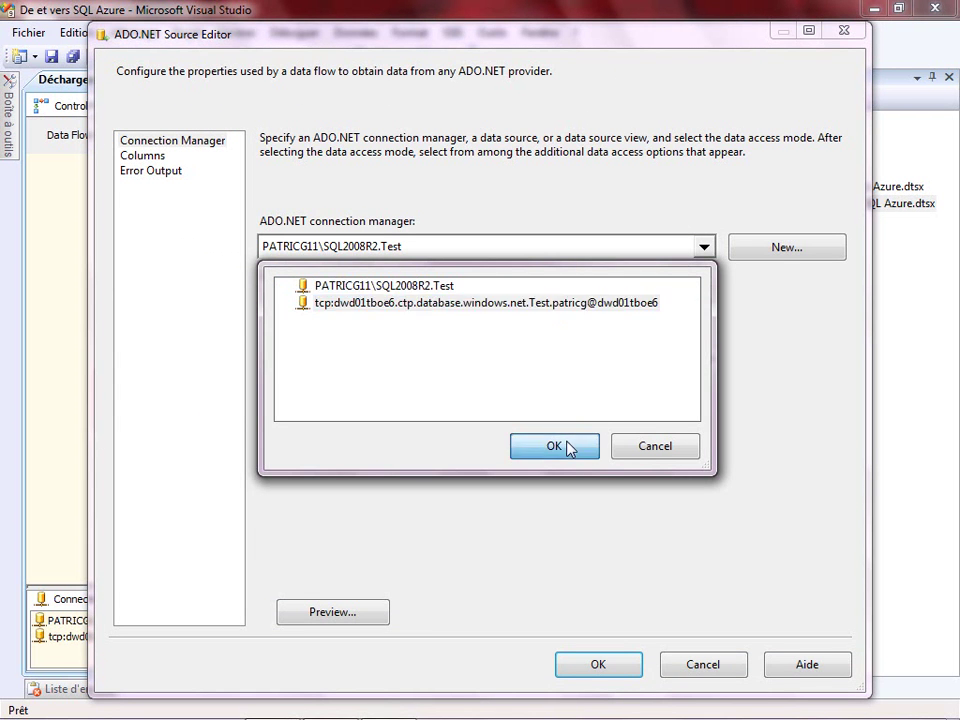
left_click(710, 359)
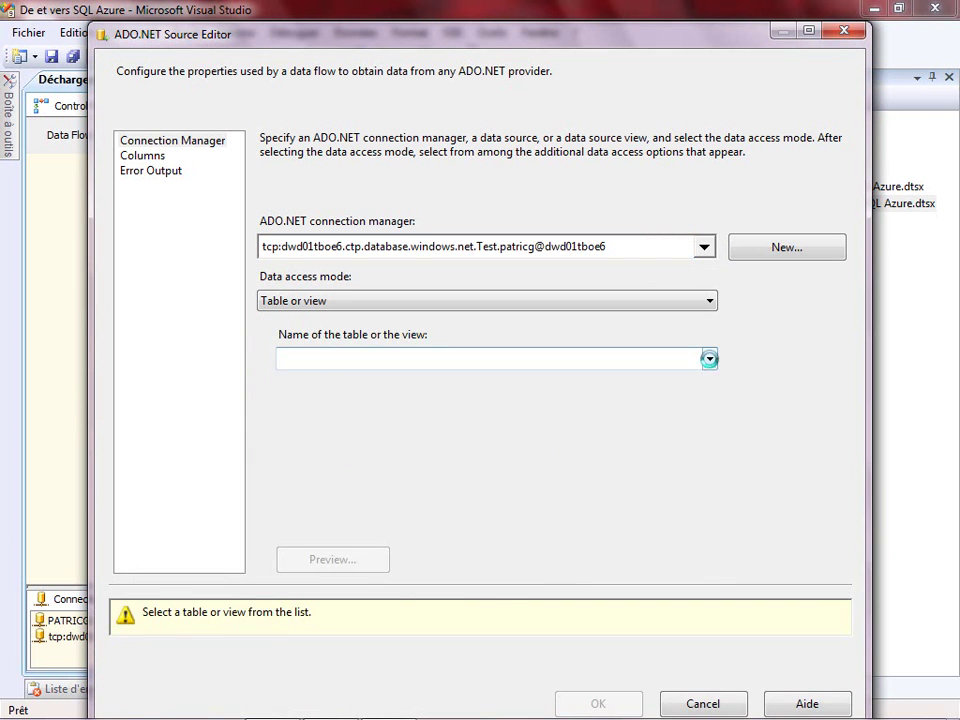
left_click(352, 399)
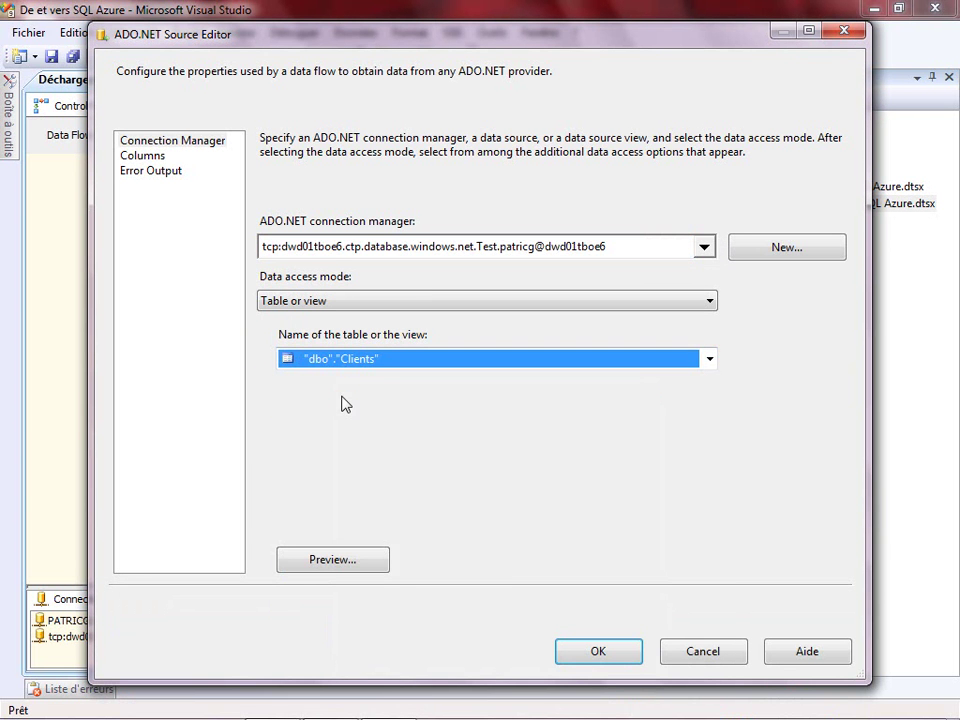
- Preview the source rows of the Clients table, then accept the ADO.NET source settings
left_click(338, 566)
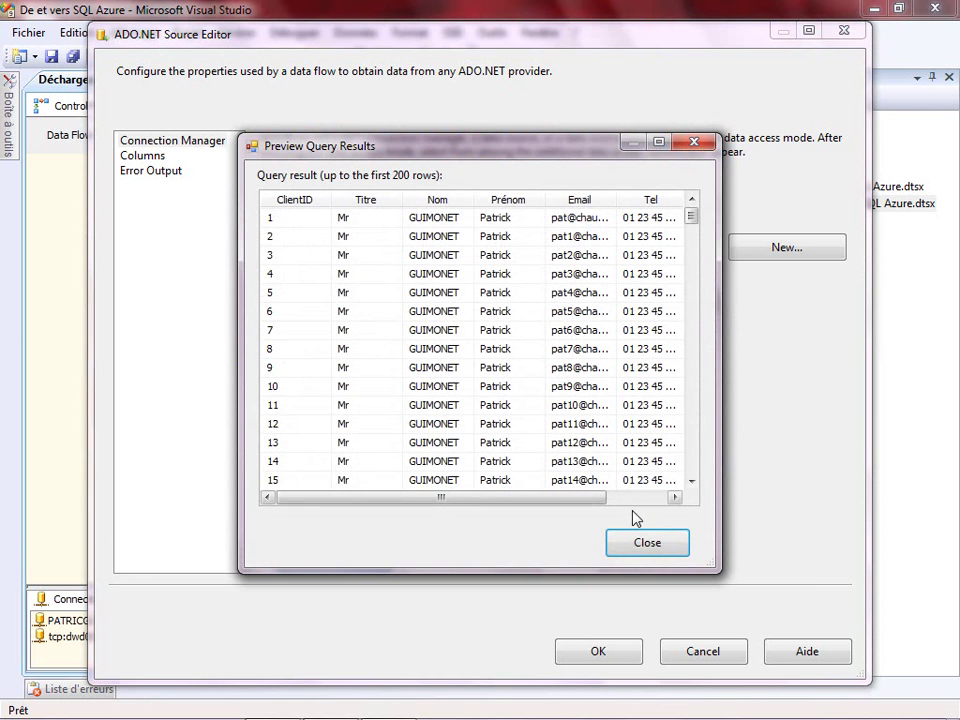
left_click(644, 540)
left_click(630, 656)
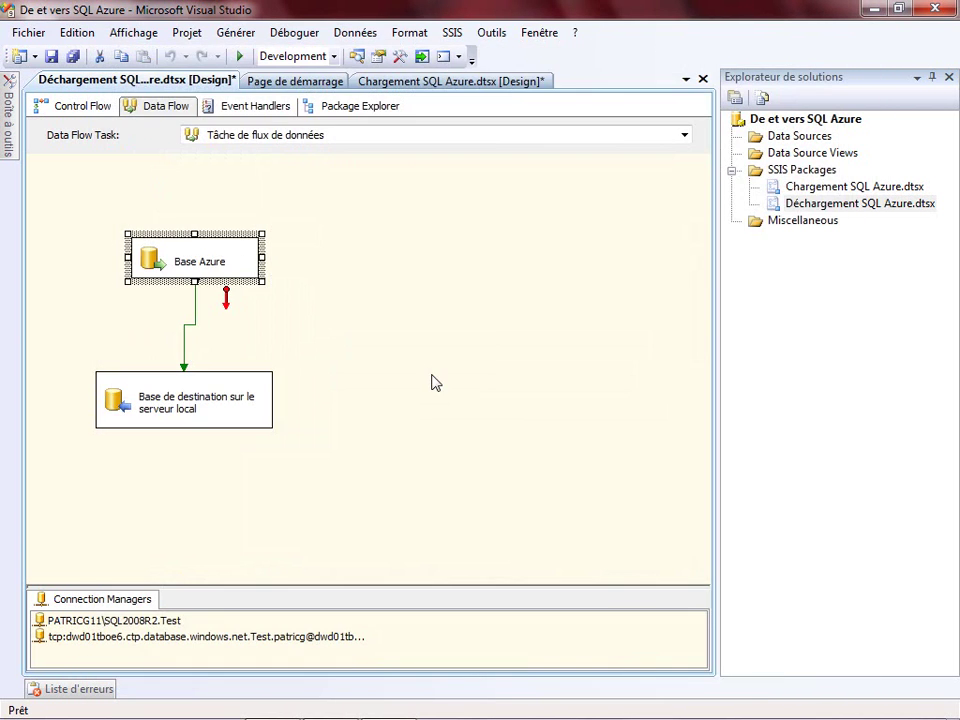
- Apply <Delete invalid column reference> to all invalid columns of the local server destination and accept the change
left_click(240, 400)
right_click(259, 395)
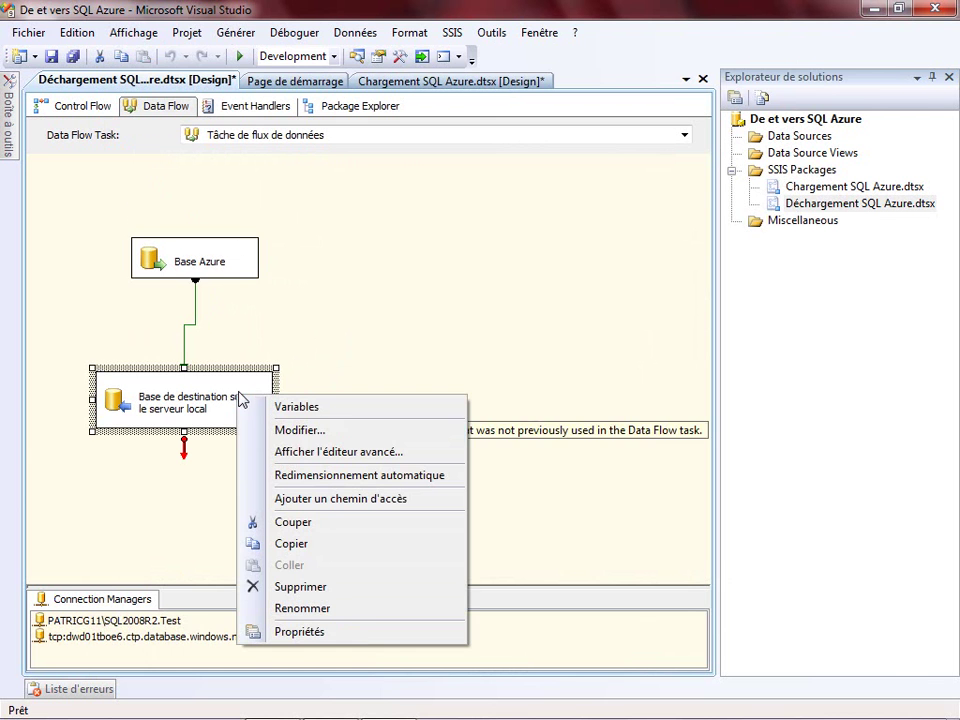
left_click(289, 433)
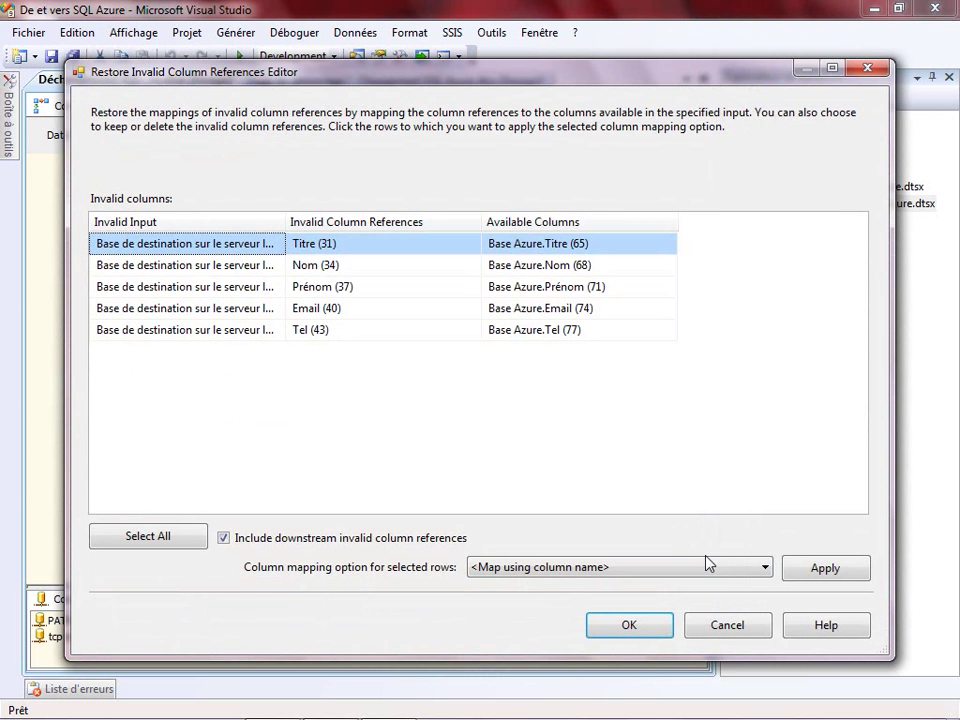
left_click(762, 567)
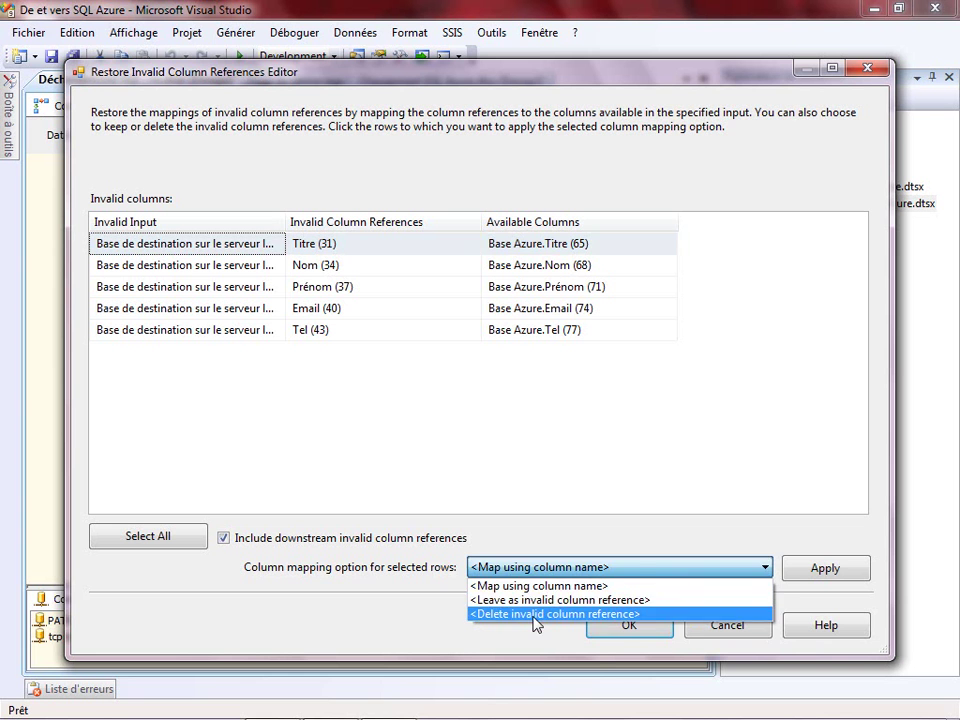
left_click(533, 614)
left_click(810, 570)
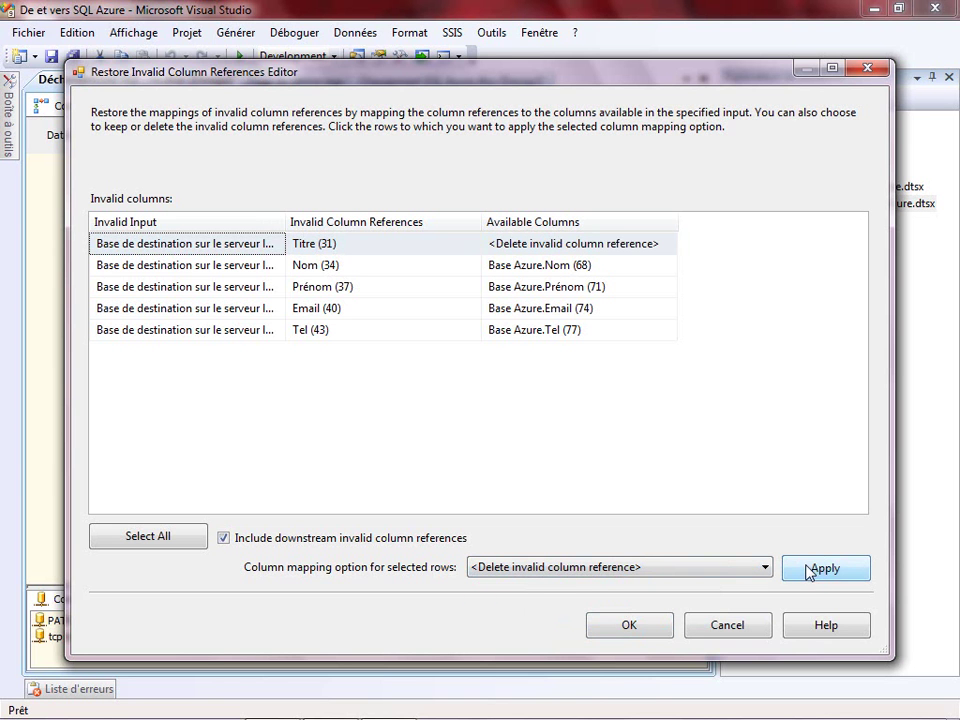
left_click(187, 545)
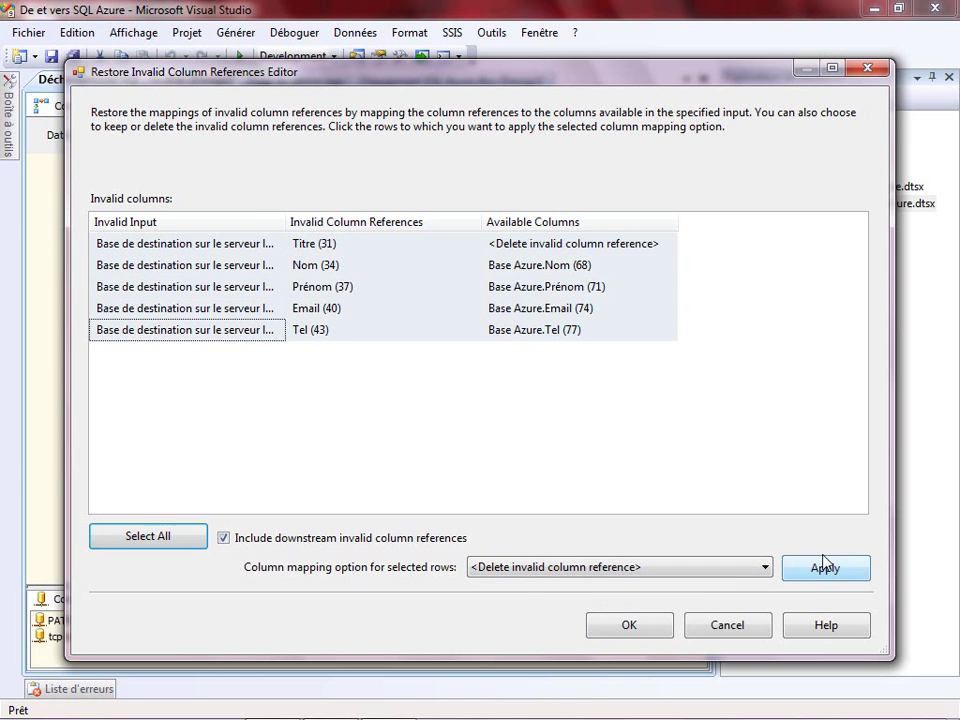
left_click(823, 567)
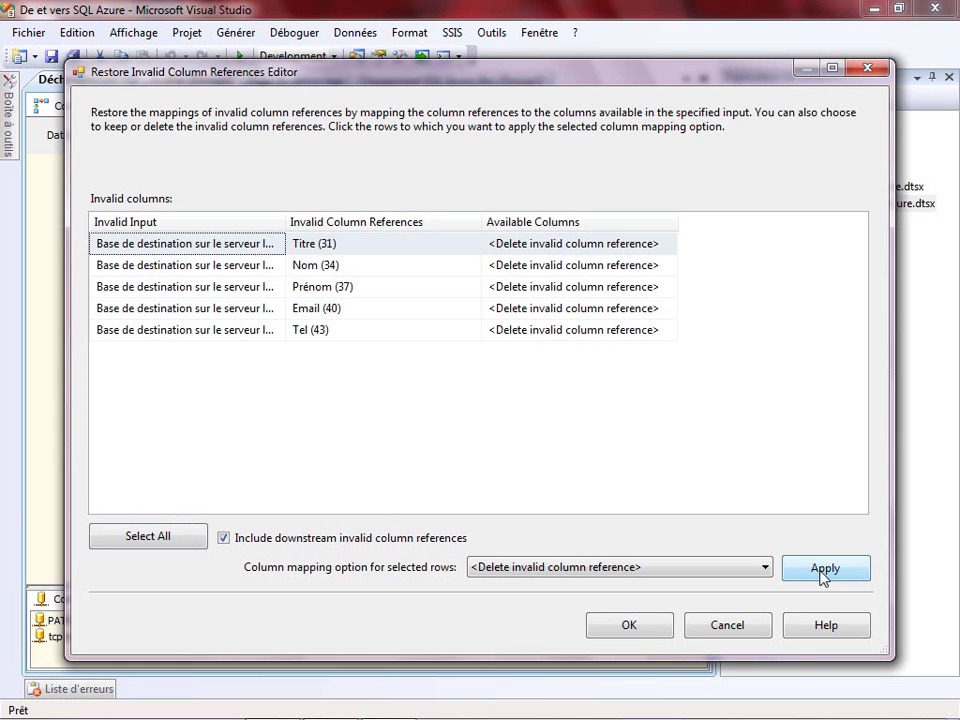
left_click(658, 629)
- Edit the destination to use the local SQL2008R2.Test connection and write to the "dbo"."Clients" table
right_click(198, 412)
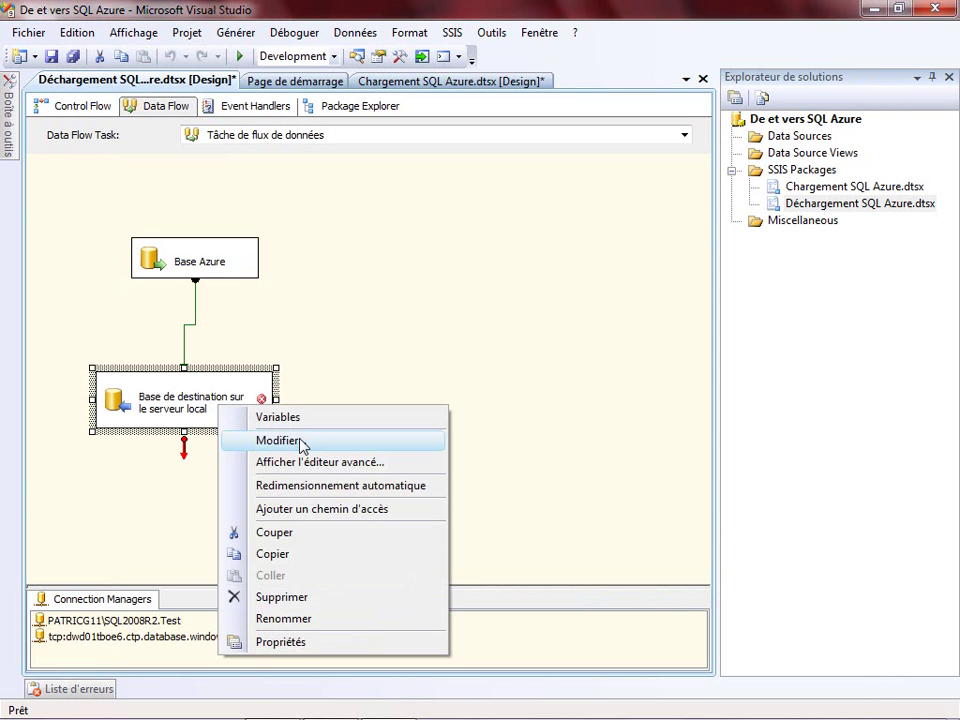
left_click(240, 439)
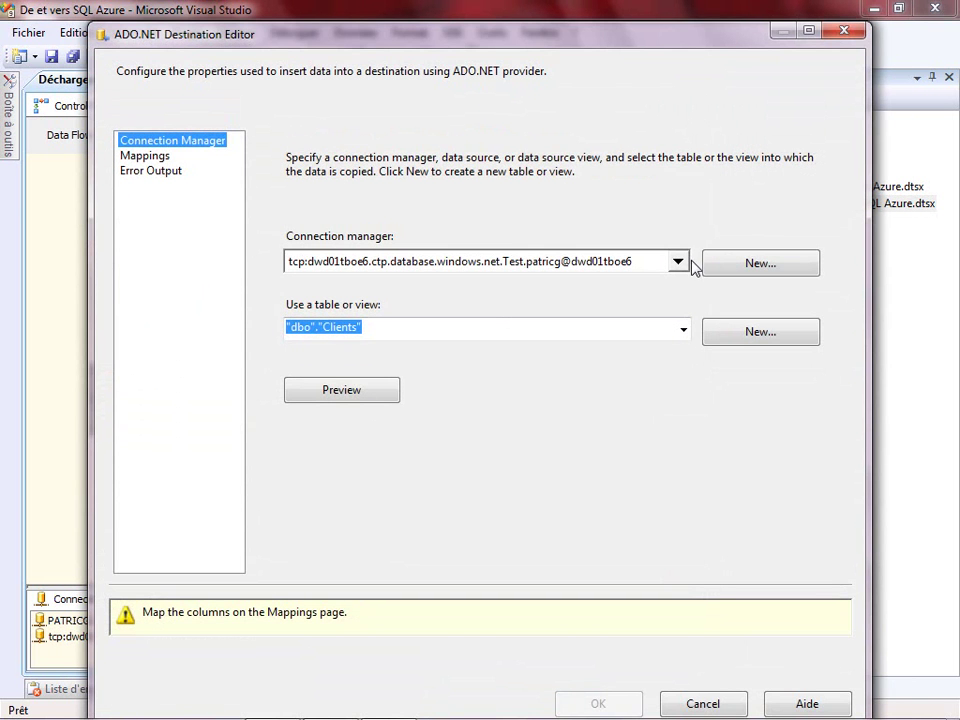
left_click(679, 262)
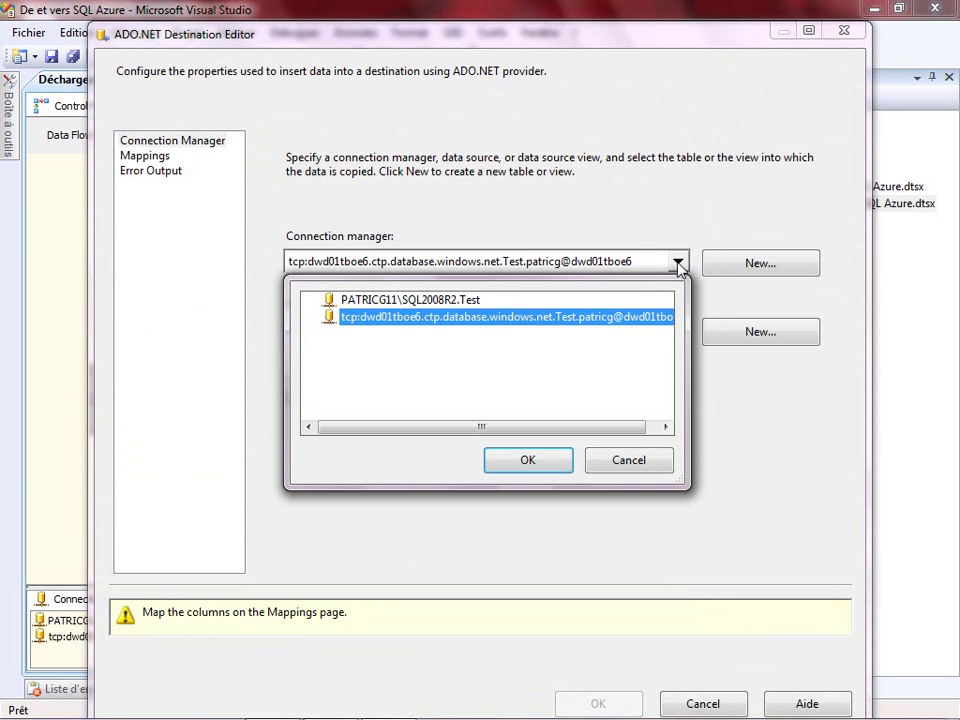
left_click(448, 302)
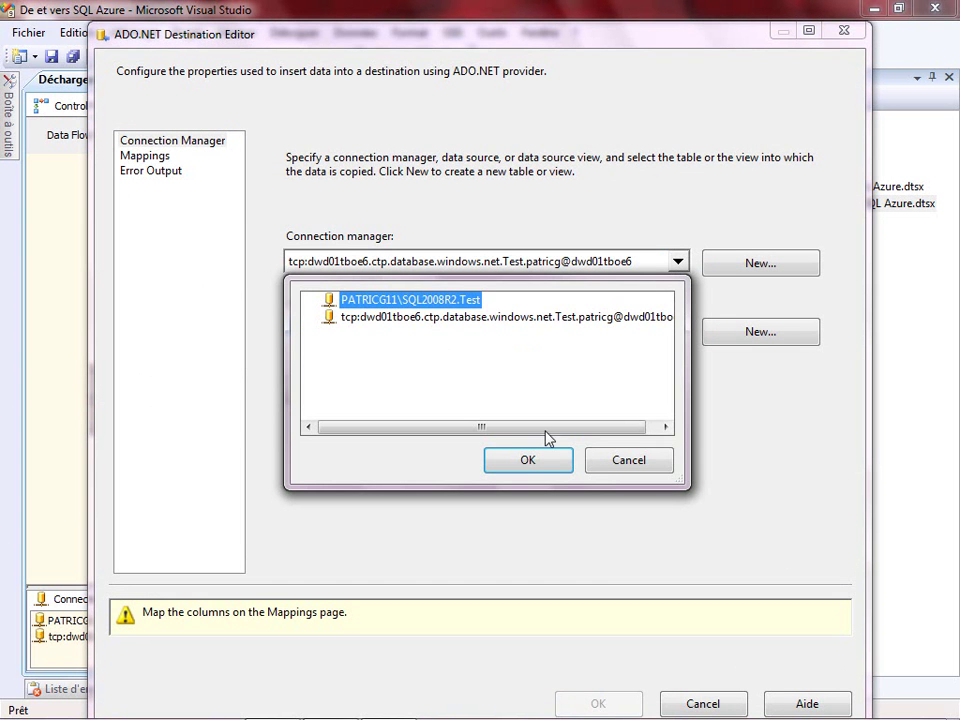
left_click(533, 466)
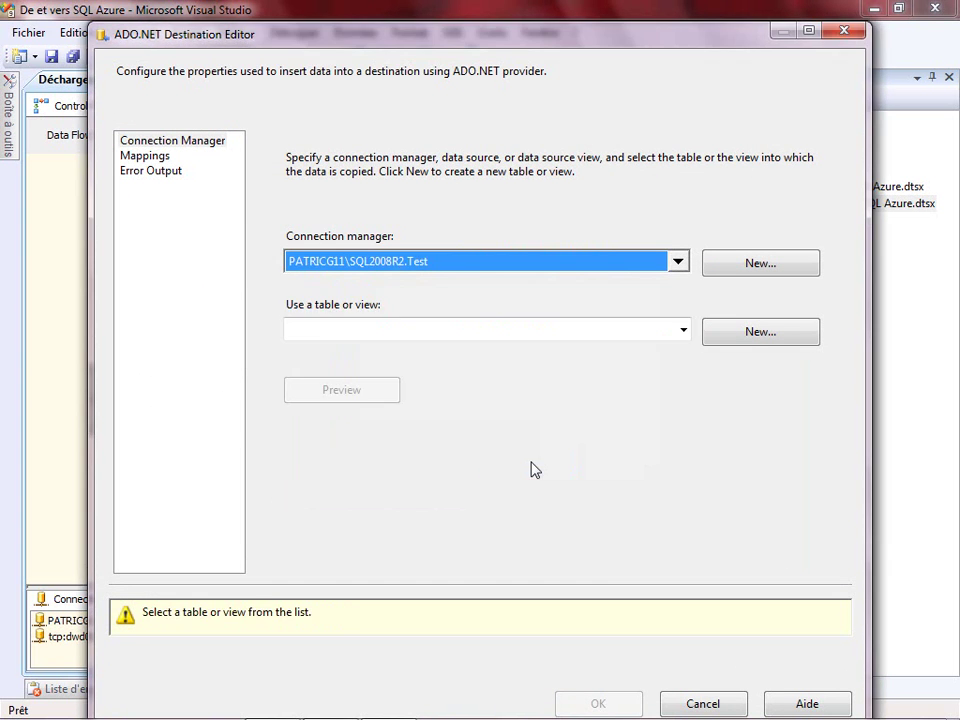
left_click(684, 331)
left_click(337, 353)
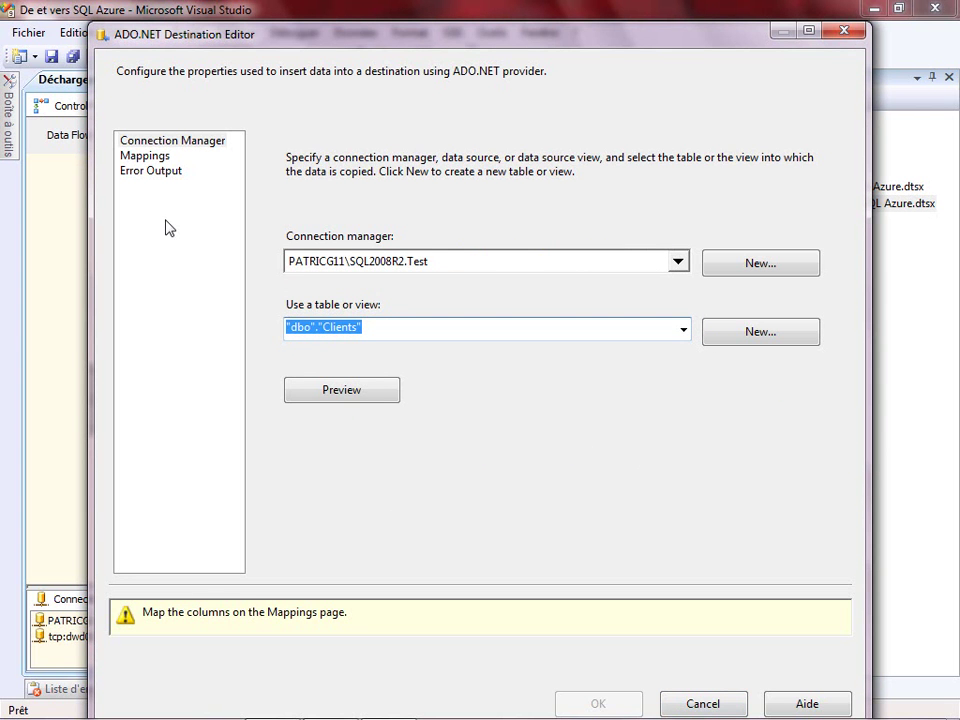
- Delete the ClientID column mapping of the local server destination so that this column is ignored
left_click(145, 156)
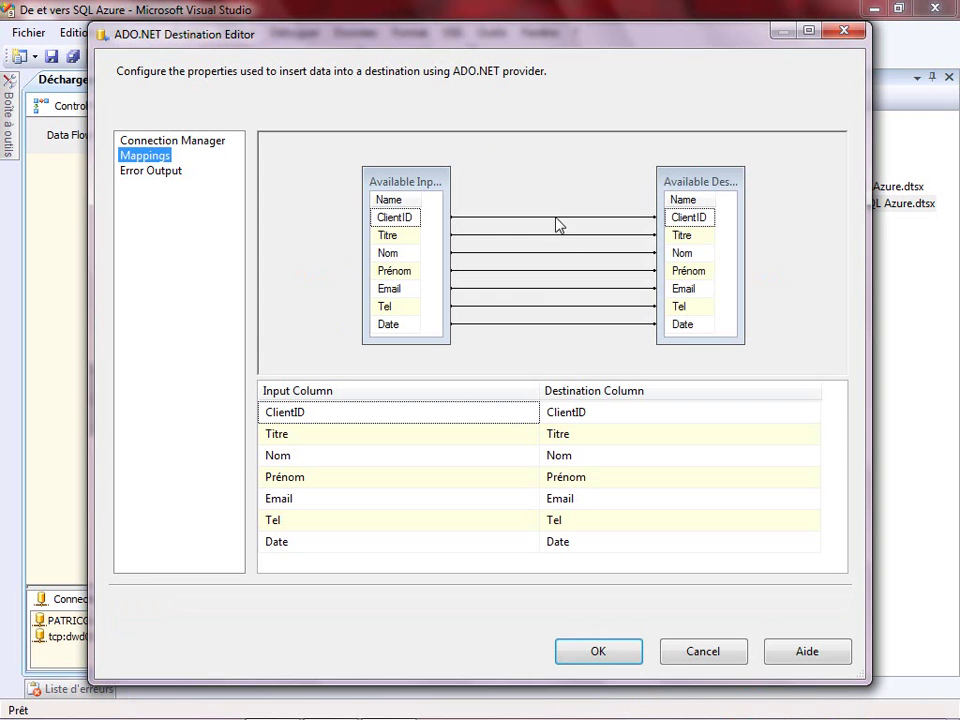
right_click(553, 223)
left_click(542, 223)
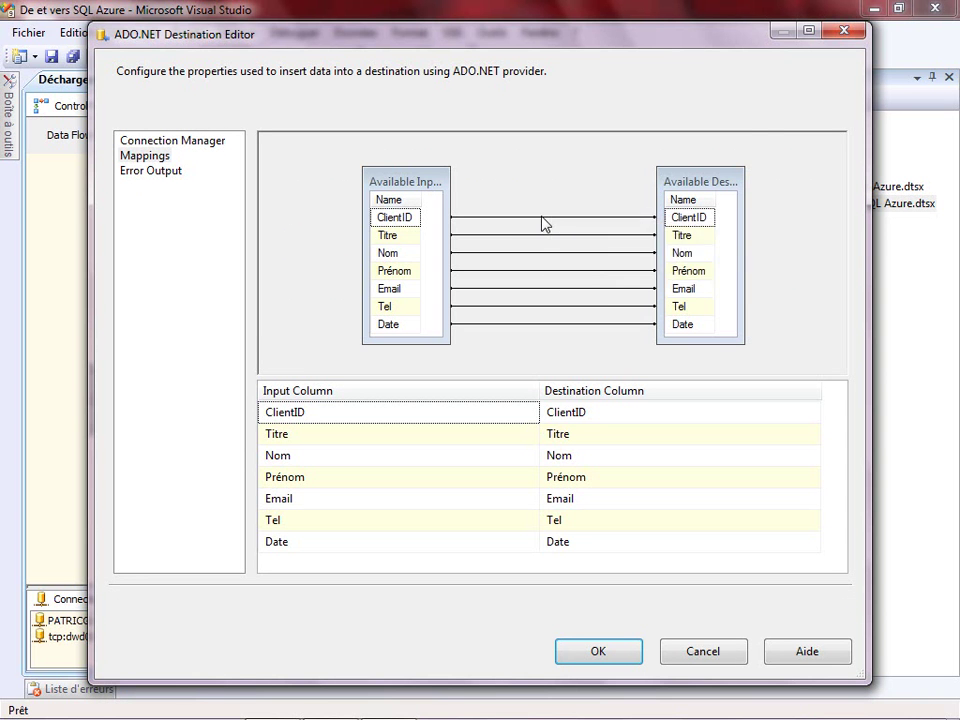
right_click(537, 220)
left_click(526, 218)
right_click(526, 220)
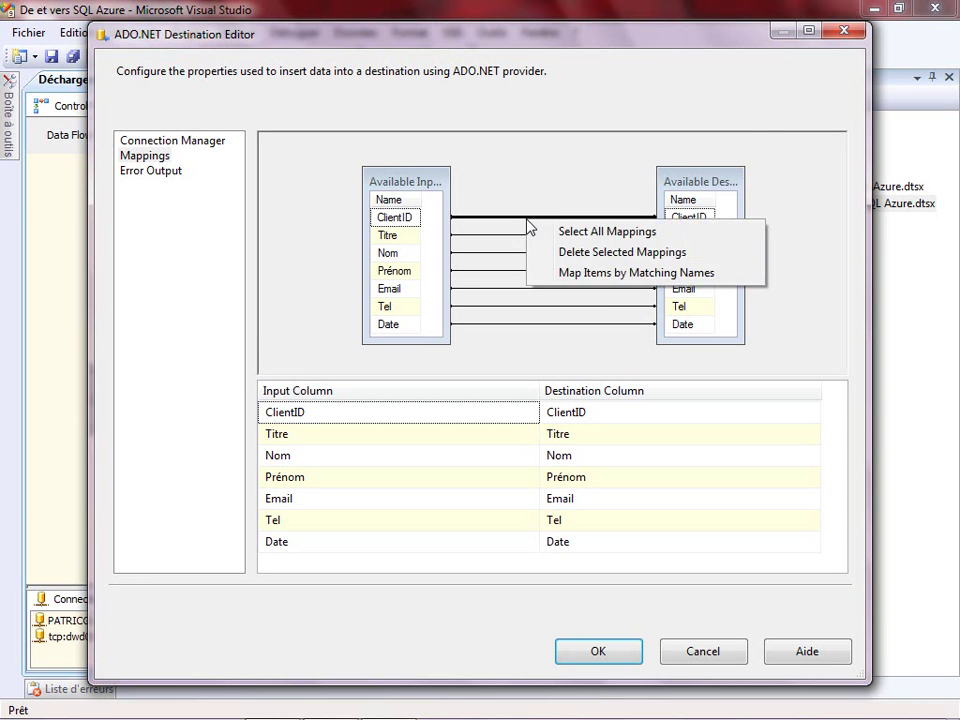
left_click(584, 256)
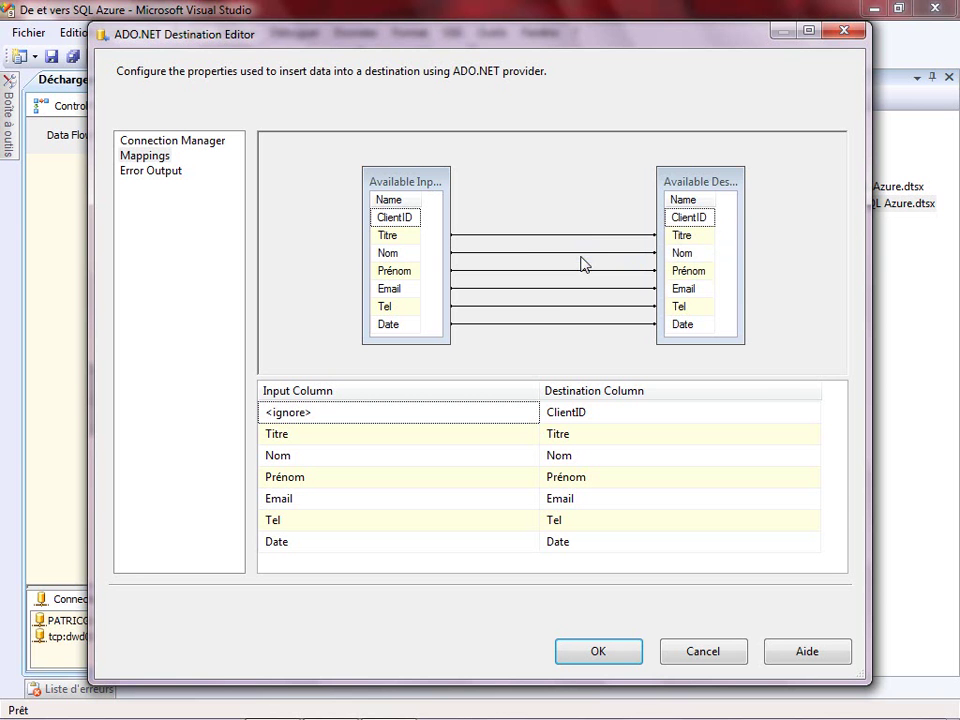
- Delete the Date column mapping and accept the ADO.NET destination settings
left_click(547, 323)
right_click(547, 324)
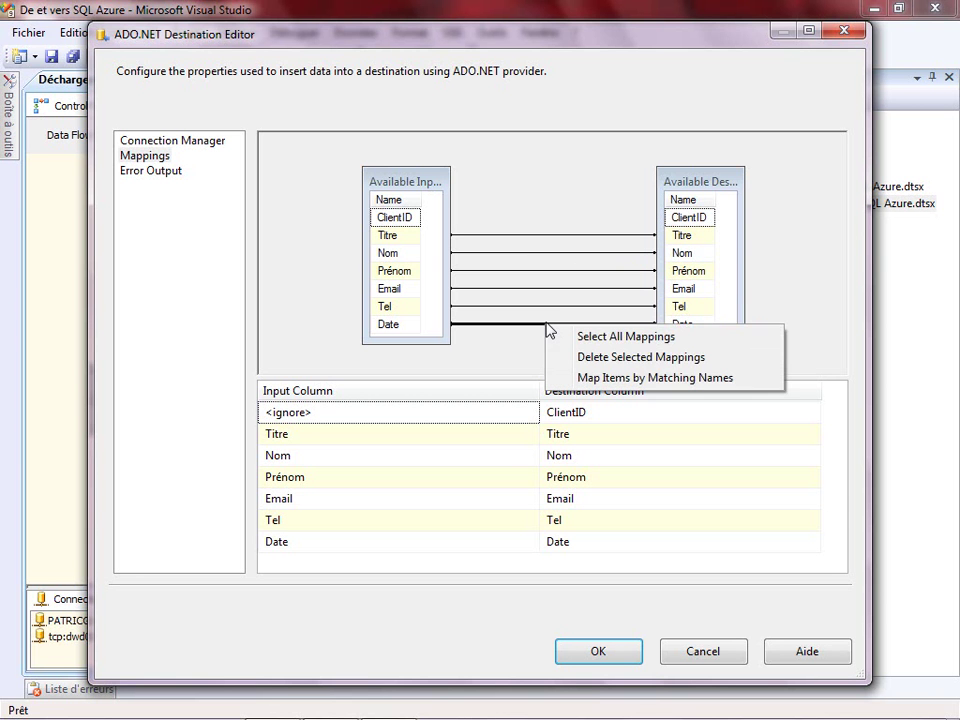
left_click(597, 360)
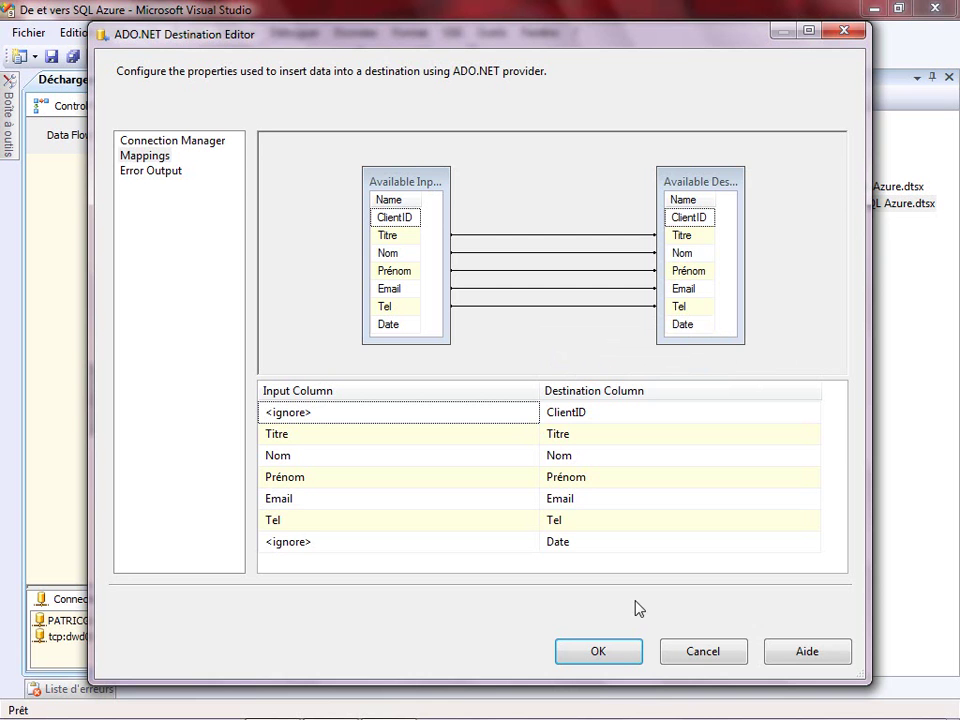
left_click(598, 651)
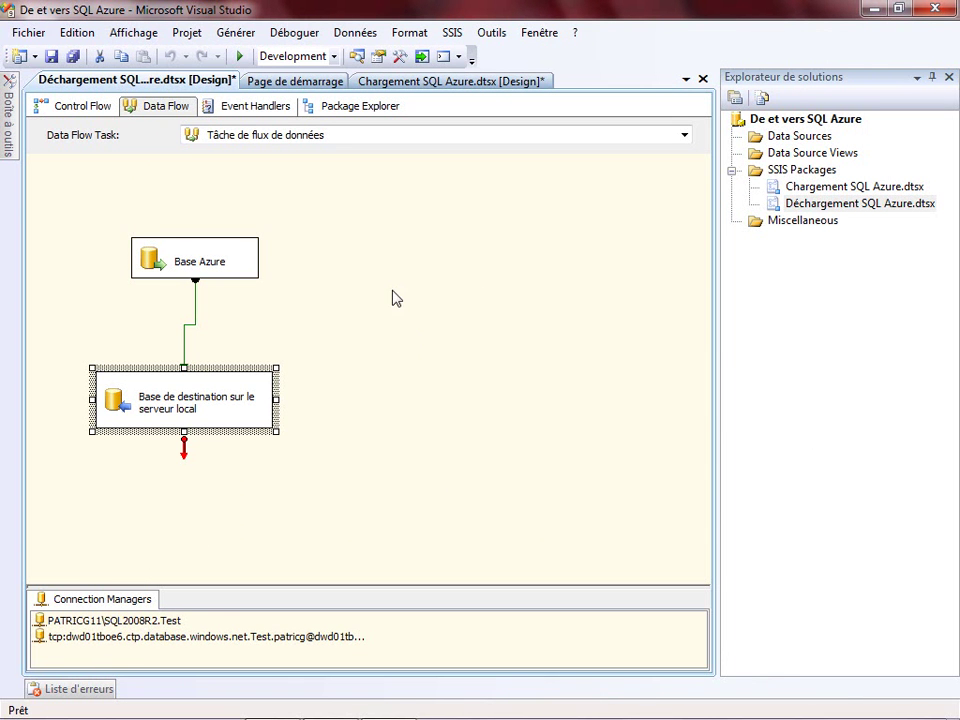
- Save the Déchargement SQL Azure package and run it in debug mode, following its control flow and data flow execution
left_click(50, 57)
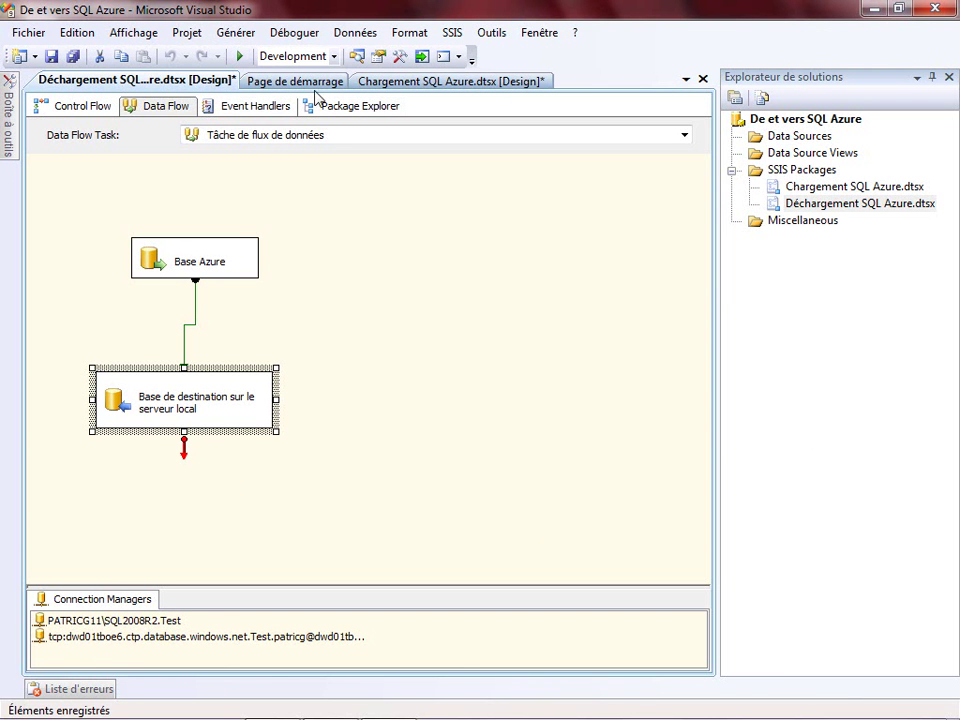
left_click(241, 58)
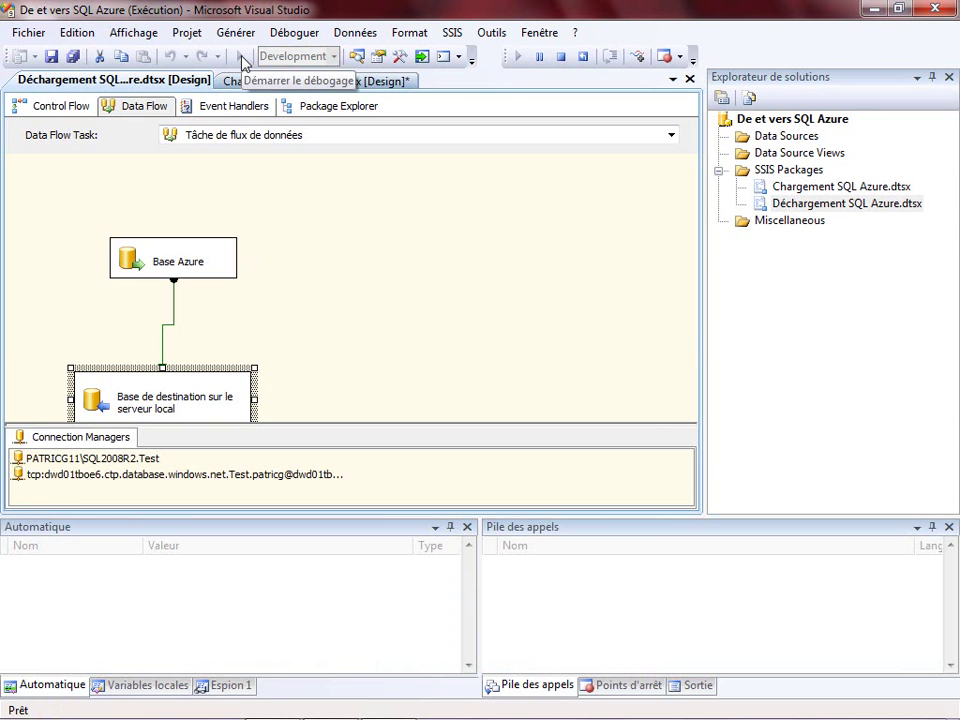
left_click(48, 106)
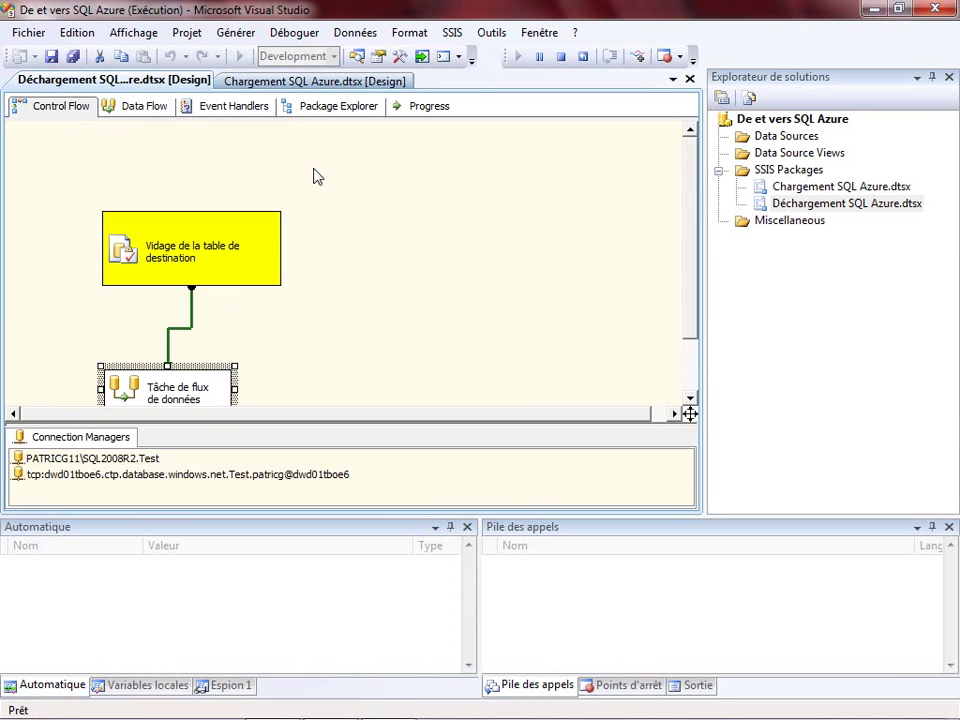
left_click(144, 106)
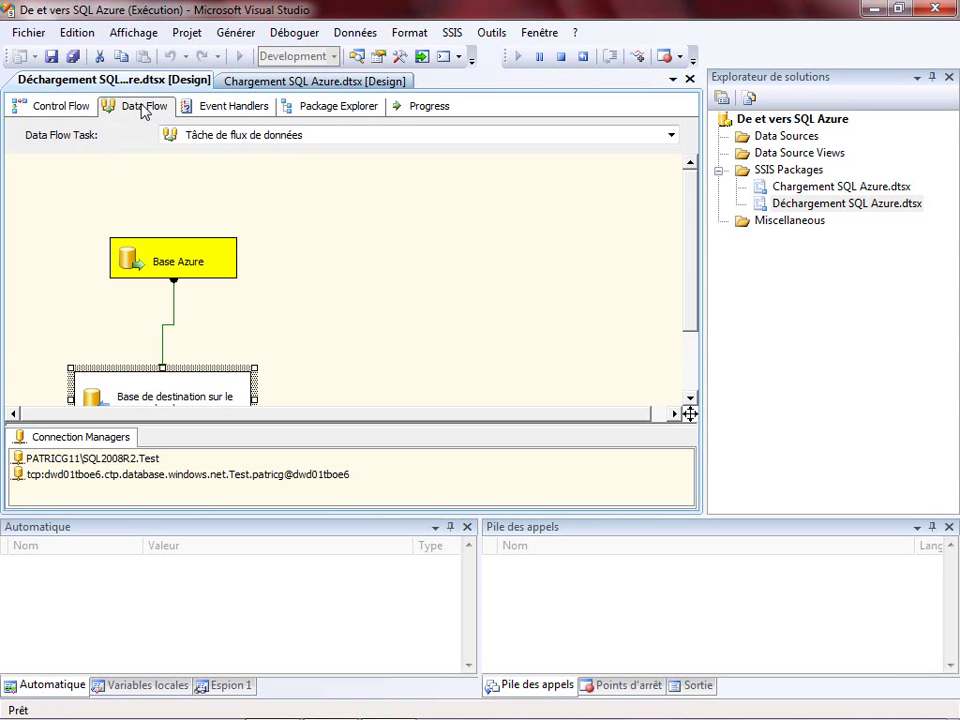
left_click(690, 398)
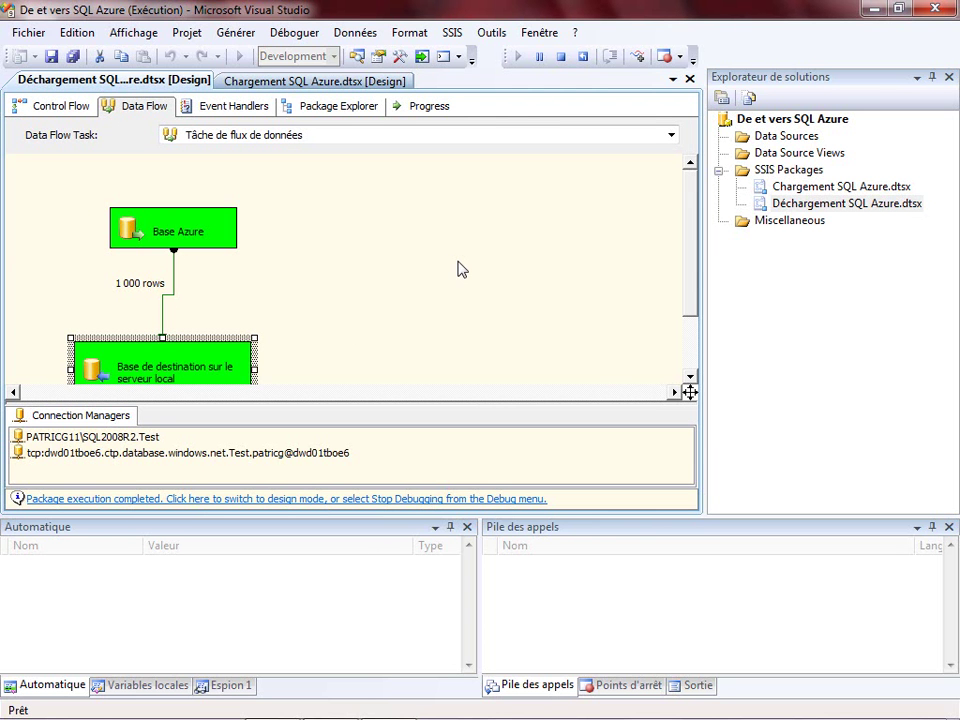
left_click(690, 378)
left_click(690, 378)
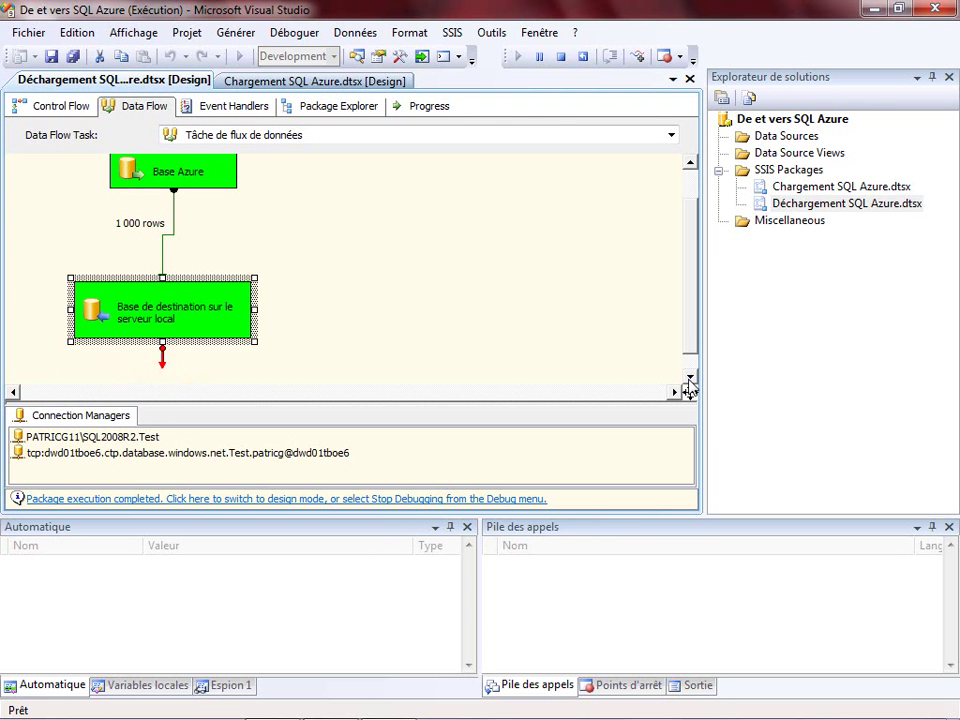
left_click(690, 163)
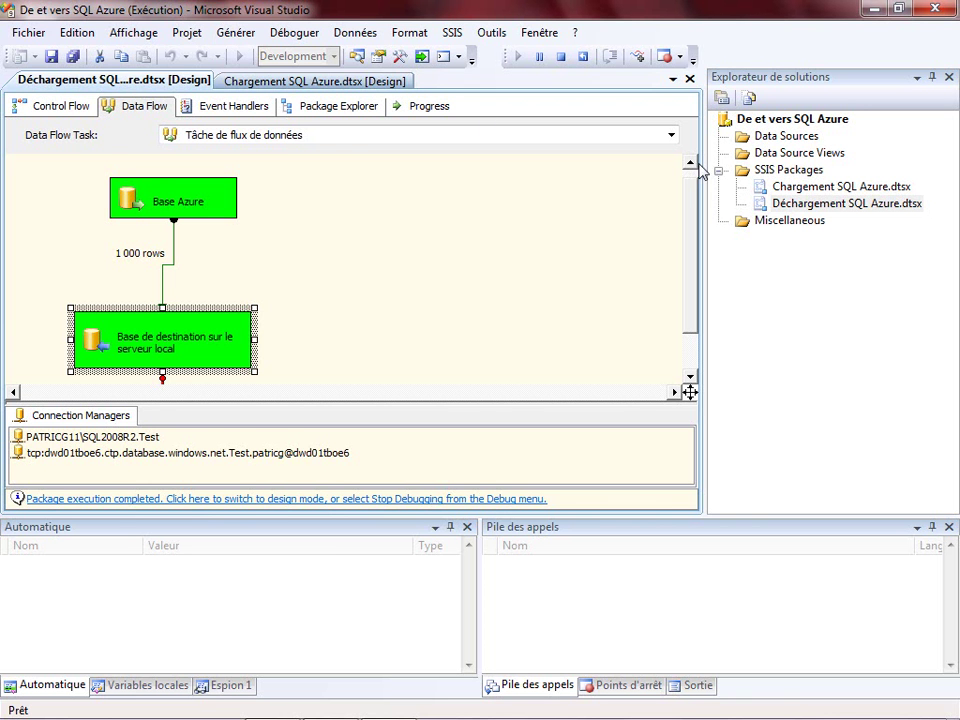
- Examine the end of the execution results of the Chargement SQL Azure package
left_click(268, 82)
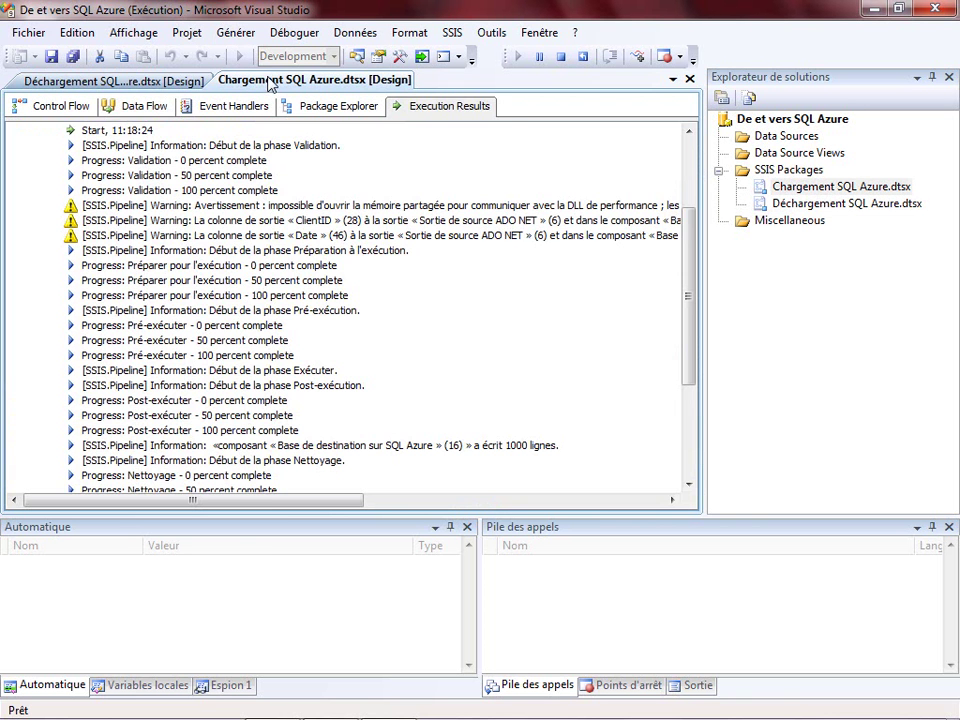
left_click_drag(694, 229, 680, 323)
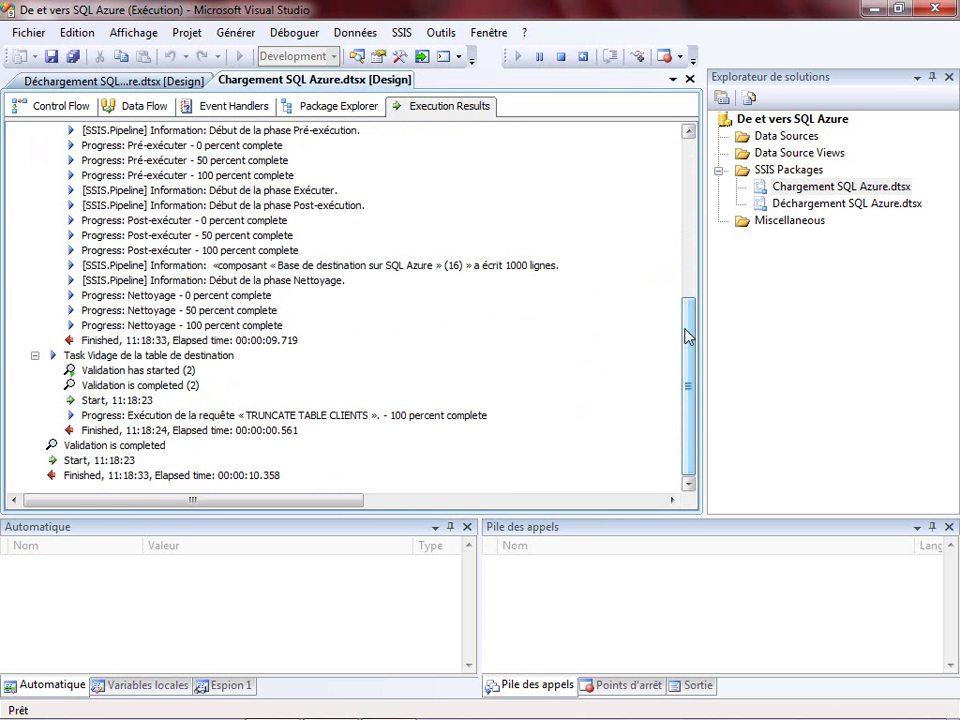